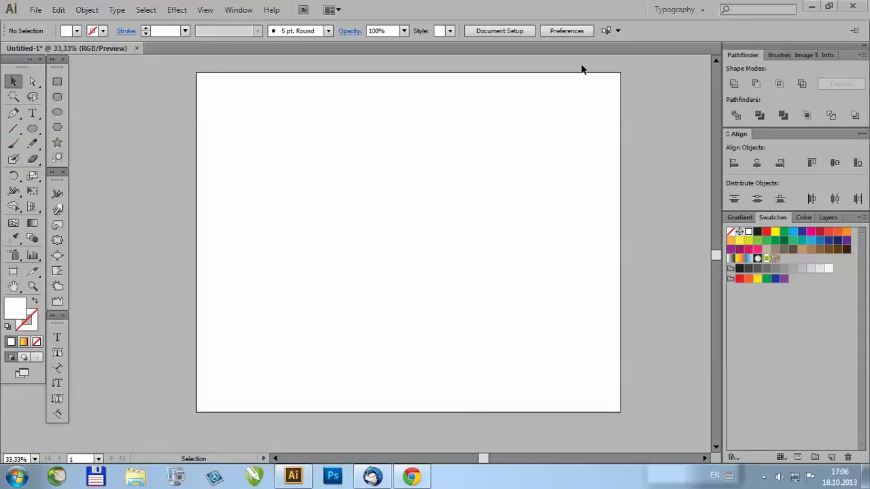
Step: Show the Symbols panel from the Window menu, collapse it to an icon, and move it aside
{"action": "left_click", "coordinate": [238, 9]}
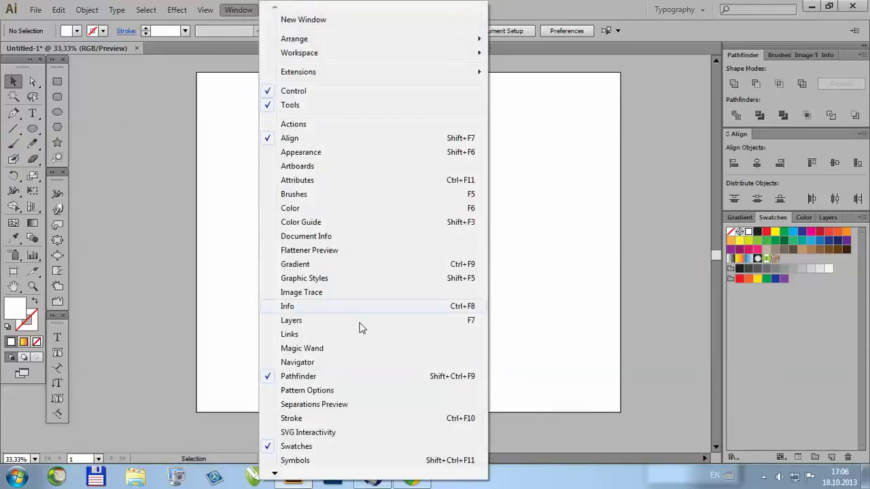
{"action": "left_click", "coordinate": [297, 461]}
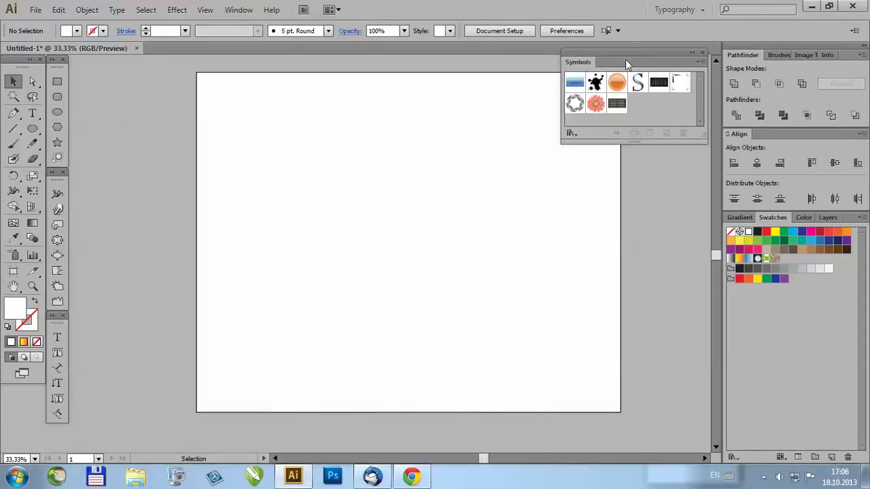
{"action": "left_click", "coordinate": [693, 52]}
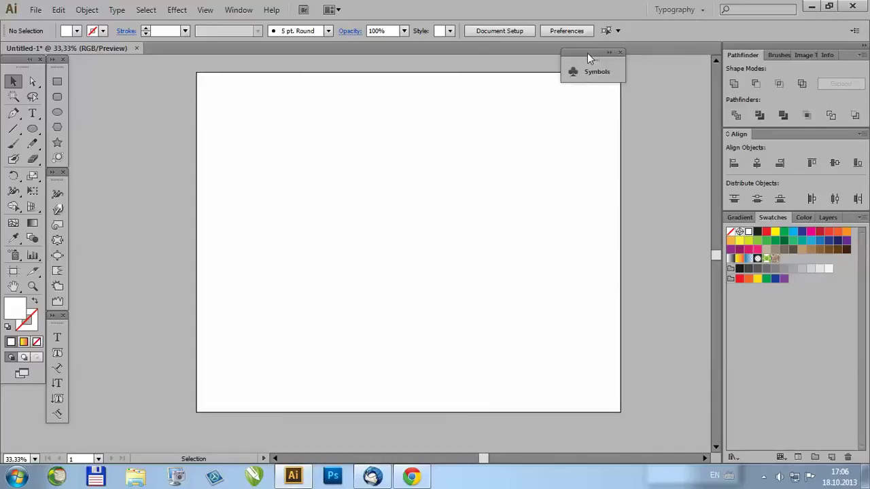
{"action": "left_click_drag", "start_coordinate": [588, 57], "coordinate": [664, 63]}
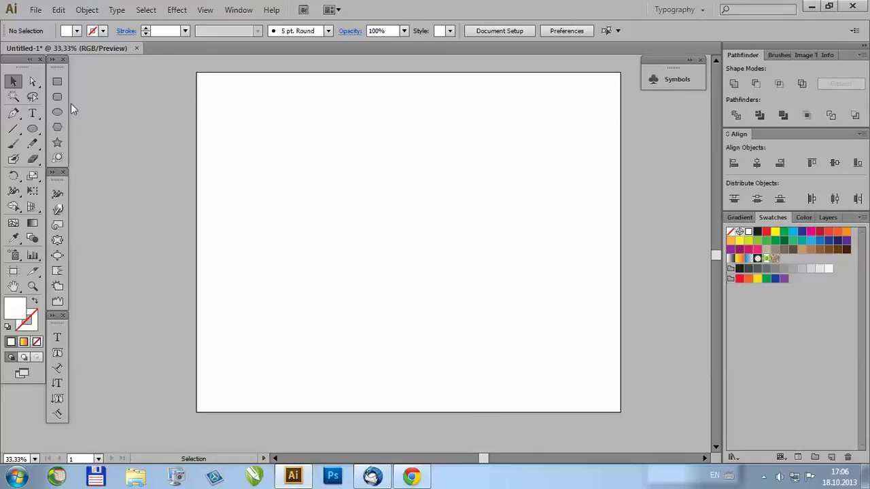
Step: Draw a long thin horizontal bar and fill it black
{"action": "left_click", "coordinate": [57, 80]}
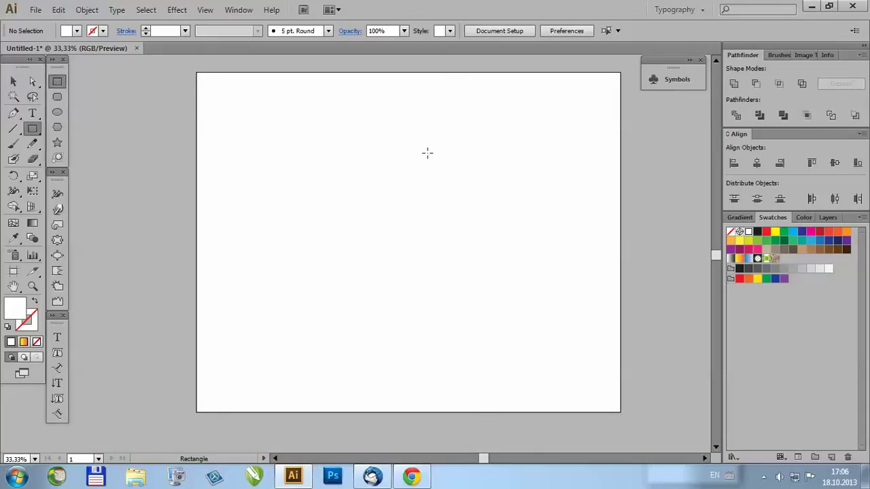
{"action": "scroll", "coordinate": [427, 153], "scroll_direction": "up", "scroll_amount": 1}
{"action": "left_click_drag", "start_coordinate": [204, 136], "coordinate": [552, 141]}
{"action": "left_click", "coordinate": [37, 342]}
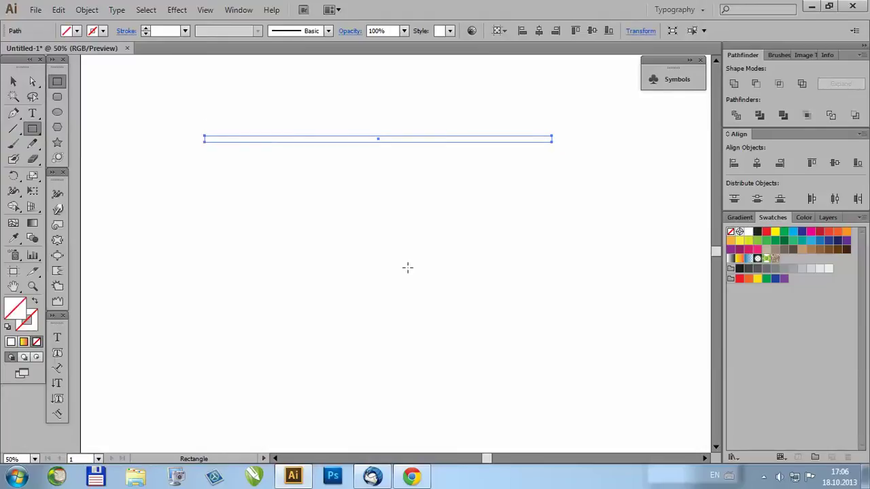
{"action": "left_click", "coordinate": [758, 232]}
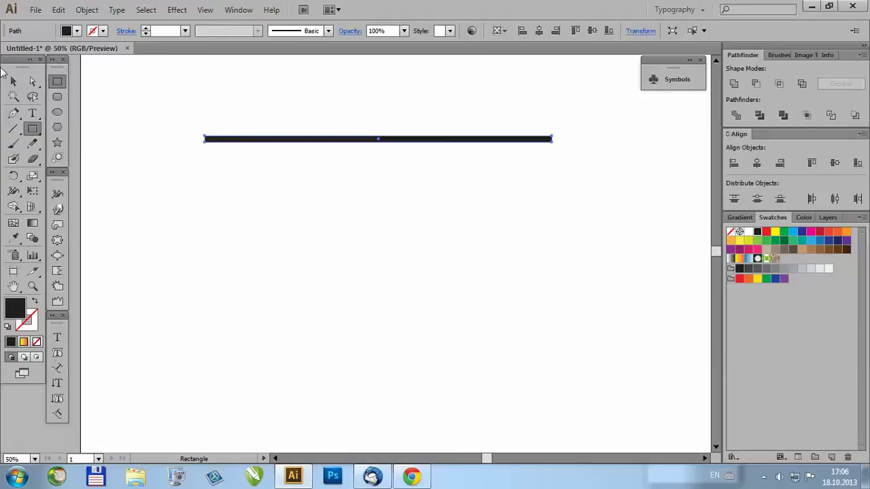
{"action": "left_click", "coordinate": [13, 82]}
{"action": "left_click", "coordinate": [331, 147]}
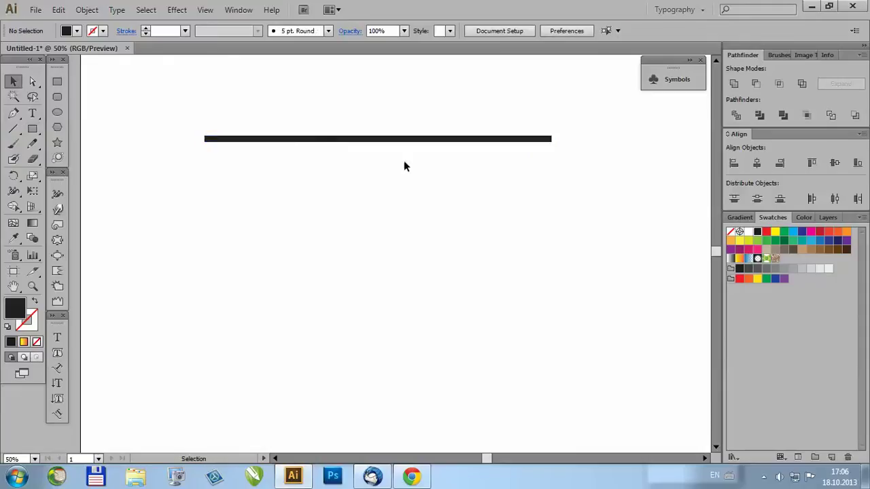
Step: Duplicate the bar downward, doubling the copies until eight evenly spaced bars stack
{"action": "left_click_drag", "start_coordinate": [407, 143], "coordinate": [406, 160]}
{"action": "left_click_drag", "start_coordinate": [176, 103], "coordinate": [621, 191]}
{"action": "left_click_drag", "start_coordinate": [405, 164], "coordinate": [405, 192]}
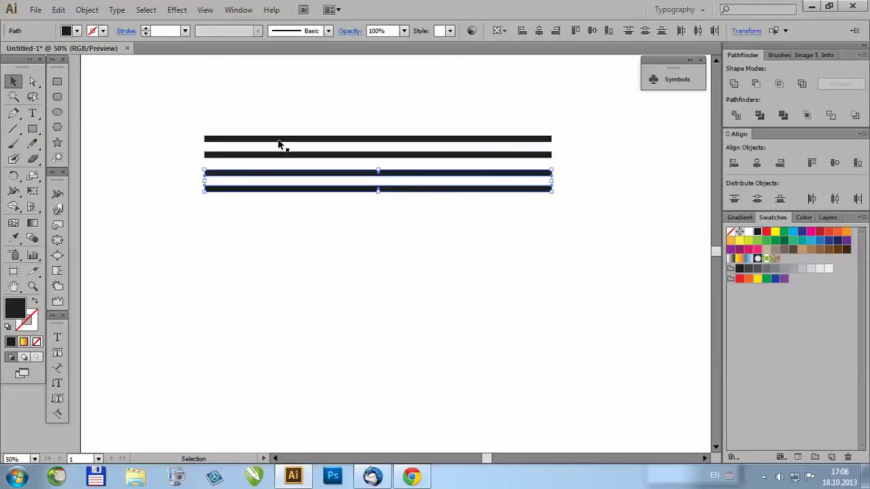
{"action": "left_click_drag", "start_coordinate": [159, 91], "coordinate": [647, 289]}
{"action": "left_click_drag", "start_coordinate": [413, 195], "coordinate": [408, 267]}
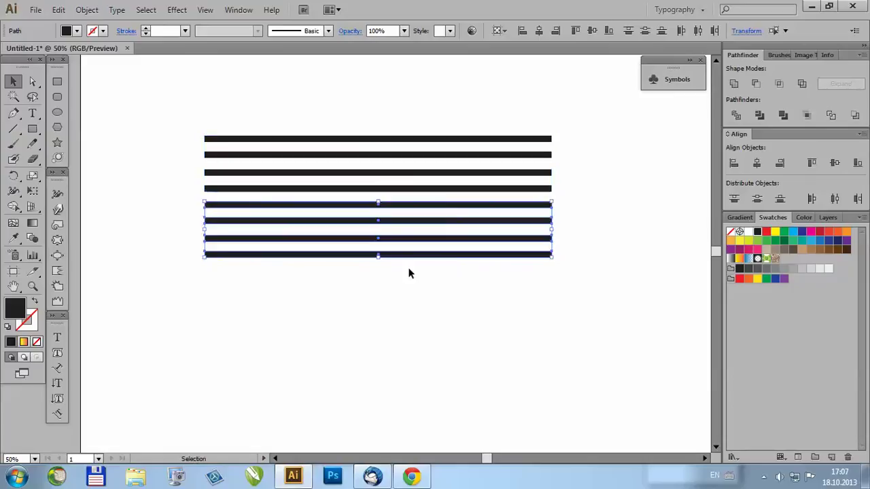
{"action": "left_click", "coordinate": [390, 263]}
{"action": "left_click", "coordinate": [57, 82]}
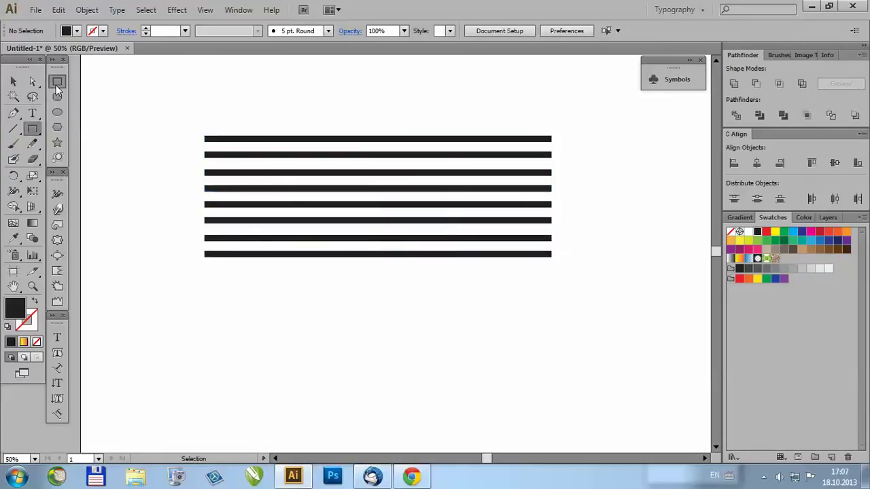
Step: Draw a thin vertical bar across the stripes' left end and add copies beside it
{"action": "scroll", "coordinate": [163, 208], "scroll_direction": "up", "scroll_amount": 1}
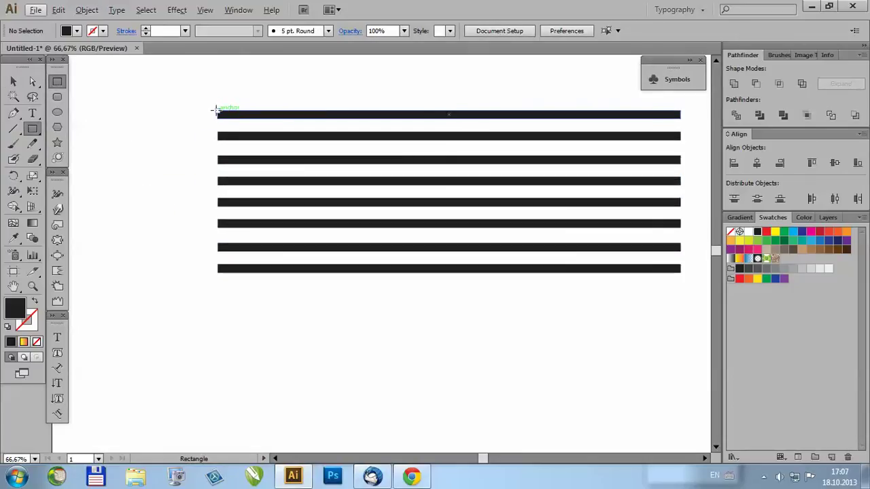
{"action": "left_click_drag", "start_coordinate": [218, 111], "coordinate": [224, 272]}
{"action": "left_click", "coordinate": [13, 81]}
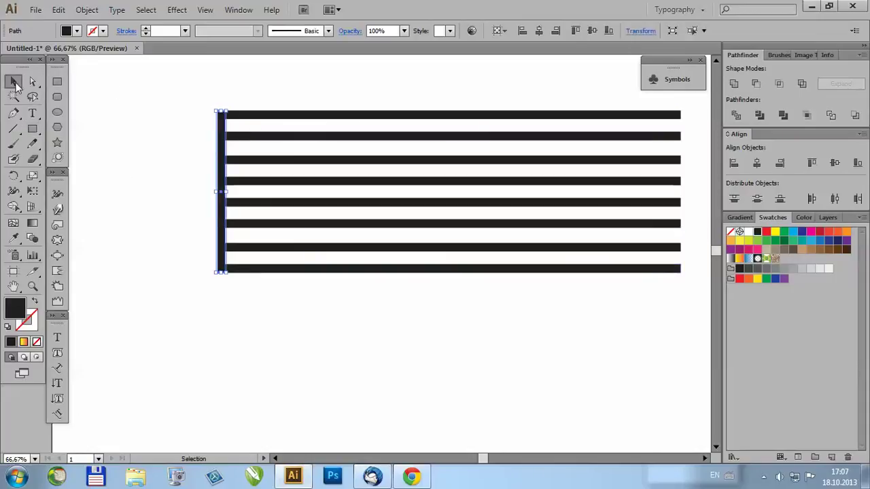
{"action": "left_click_drag", "start_coordinate": [219, 129], "coordinate": [290, 131]}
{"action": "key", "text": "ctrl+z"}
{"action": "left_click", "coordinate": [243, 131], "text": "shift"}
{"action": "left_click", "coordinate": [315, 289]}
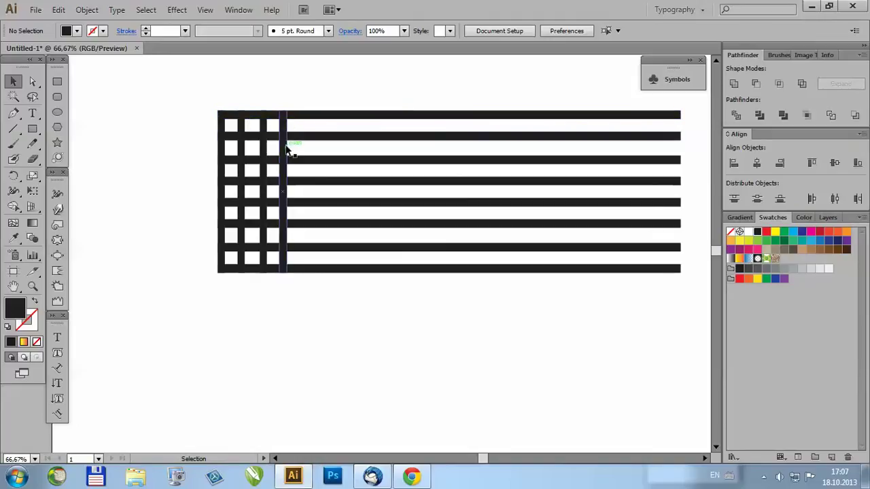
Step: Select the four left vertical bars and copy them to the right, making eight
{"action": "scroll", "coordinate": [267, 111], "scroll_direction": "up", "scroll_amount": 1}
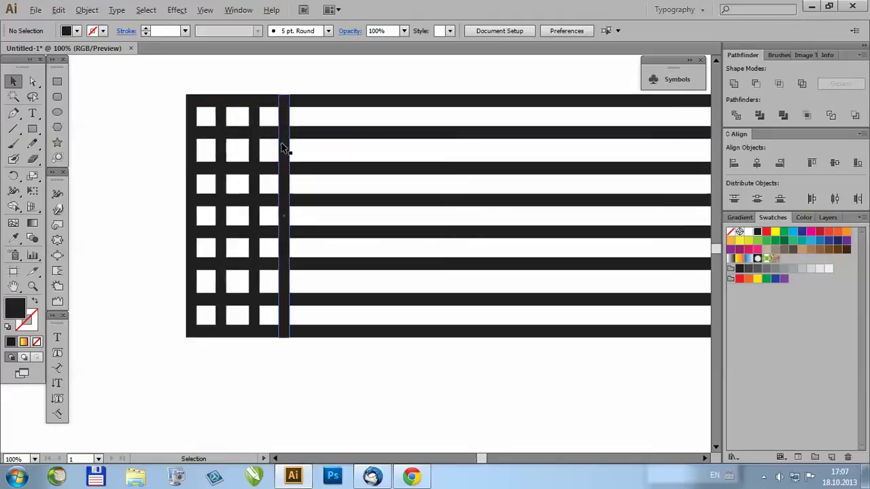
{"action": "scroll", "coordinate": [148, 176], "scroll_direction": "down", "scroll_amount": 1}
{"action": "left_click", "coordinate": [180, 151]}
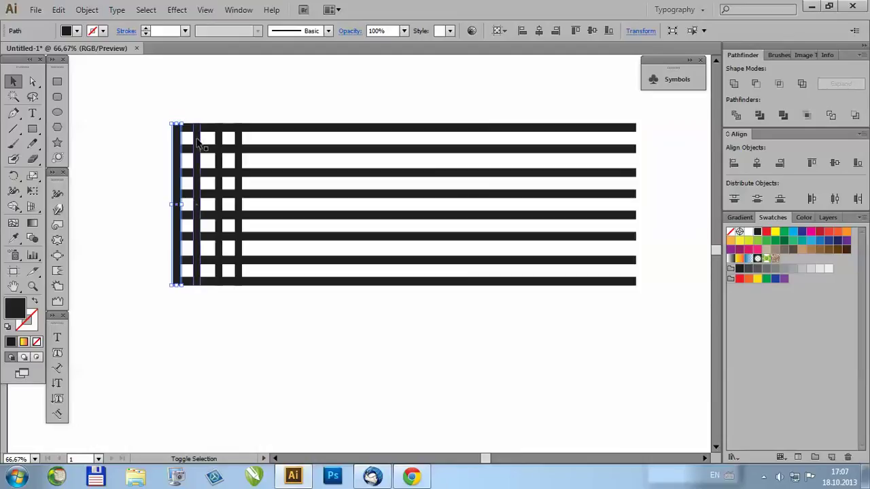
{"action": "left_click", "coordinate": [197, 142], "text": "shift"}
{"action": "left_click", "coordinate": [237, 144], "text": "shift"}
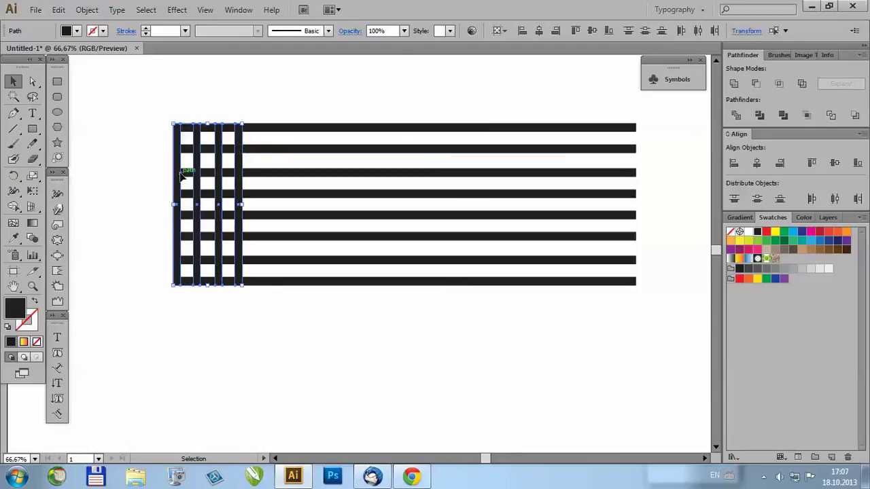
{"action": "scroll", "coordinate": [302, 215], "scroll_direction": "up", "scroll_amount": 1}
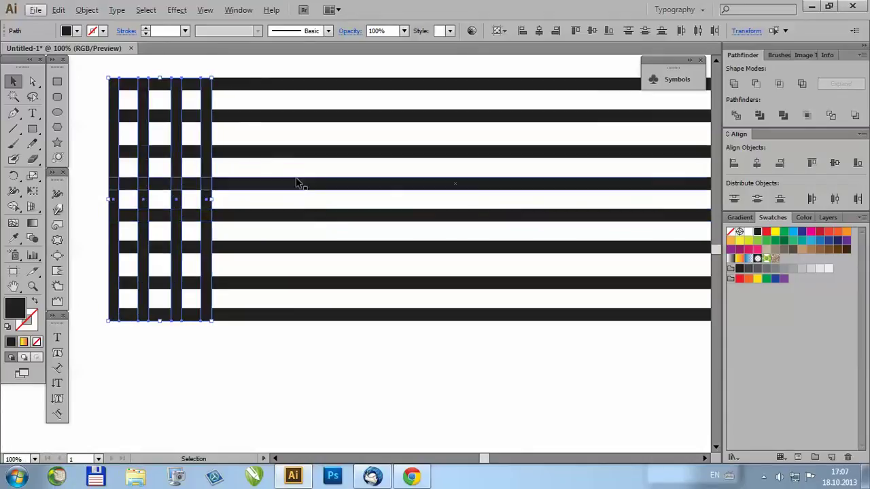
{"action": "left_click_drag", "start_coordinate": [211, 108], "coordinate": [337, 106]}
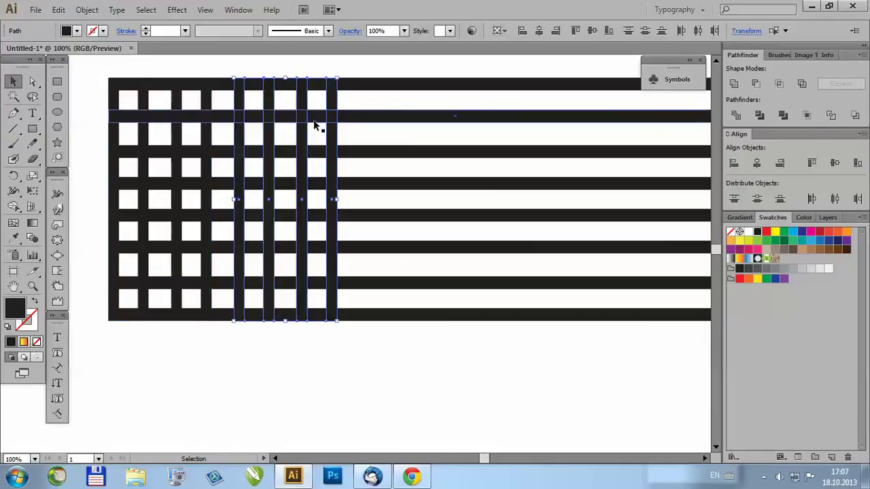
{"action": "scroll", "coordinate": [159, 160], "scroll_direction": "down", "scroll_amount": 1}
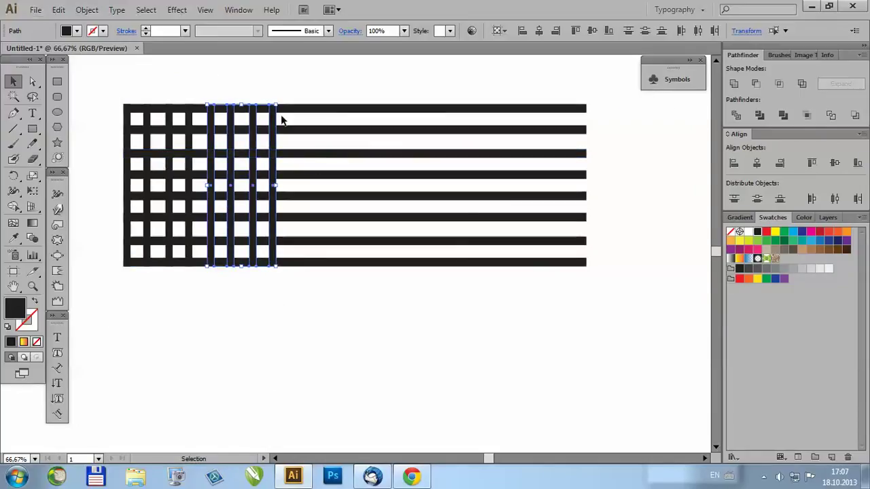
Step: Copy the vertical bar group rightward three more times so it spans the whole stripe length
{"action": "left_click_drag", "start_coordinate": [275, 120], "coordinate": [448, 120]}
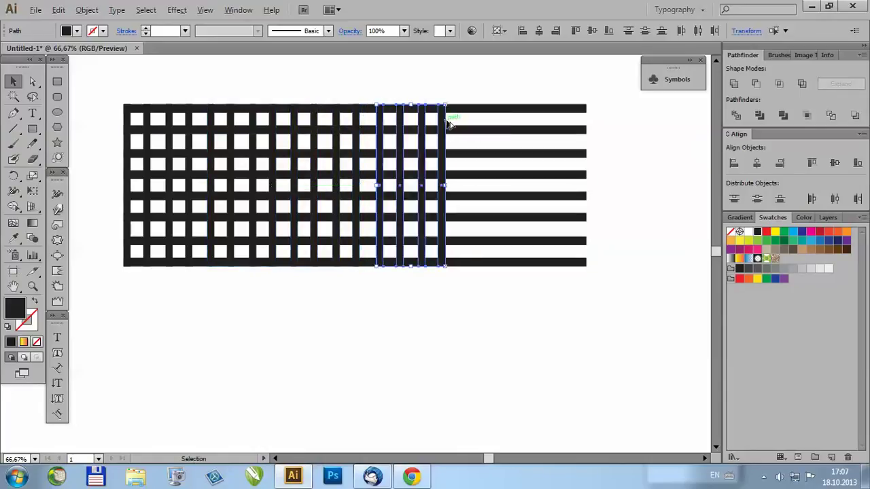
{"action": "scroll", "coordinate": [449, 278], "scroll_direction": "up", "scroll_amount": 4}
{"action": "scroll", "coordinate": [449, 276], "scroll_direction": "down", "scroll_amount": 5}
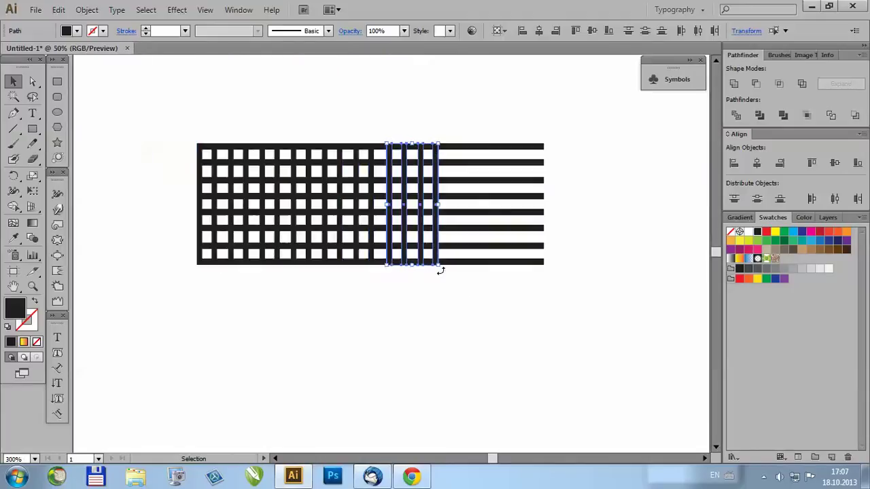
{"action": "scroll", "coordinate": [472, 172], "scroll_direction": "up", "scroll_amount": 1}
{"action": "left_click_drag", "start_coordinate": [425, 150], "coordinate": [512, 151]}
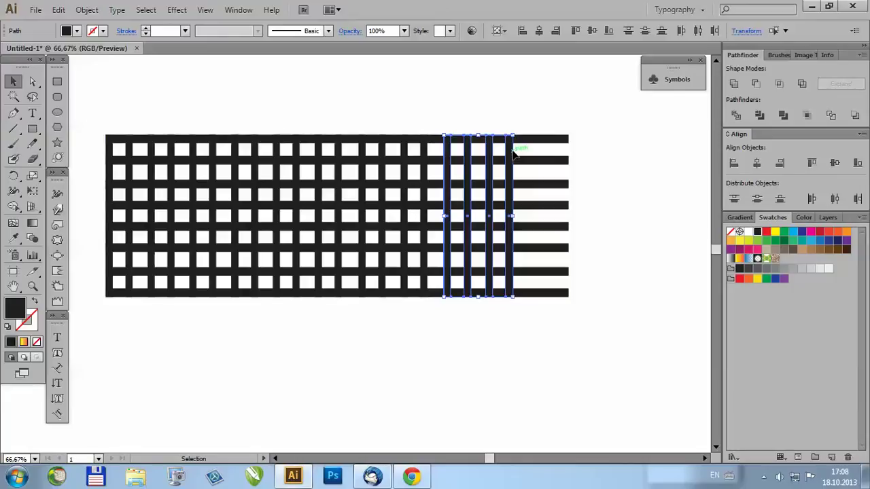
{"action": "left_click_drag", "start_coordinate": [514, 155], "coordinate": [594, 152]}
{"action": "key", "text": "ctrl+shift+a"}
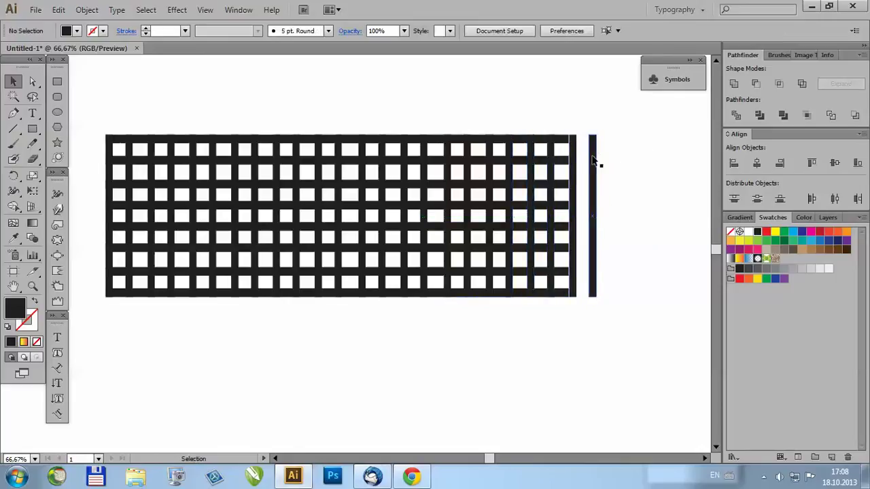
Step: Delete the stray vertical bar sitting past the grid's right end
{"action": "left_click", "coordinate": [592, 159]}
{"action": "key", "text": "Delete"}
{"action": "left_click", "coordinate": [578, 148]}
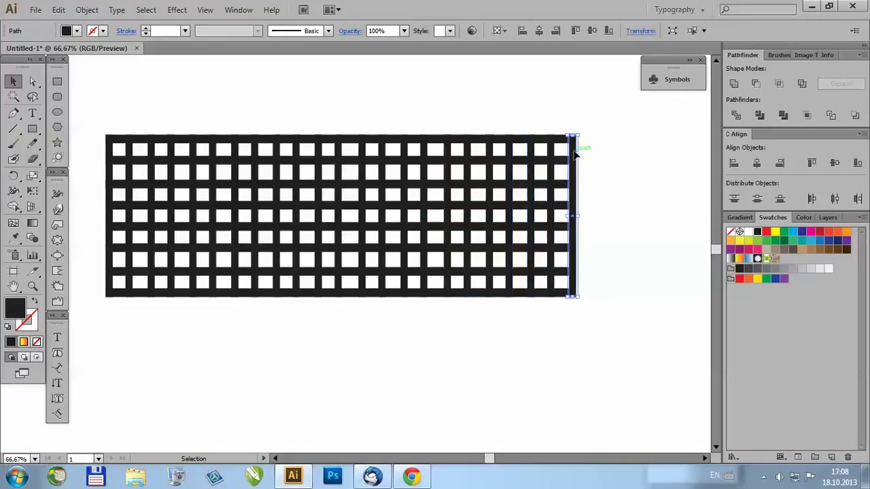
{"action": "left_click", "coordinate": [601, 178]}
Step: Select the horizontal bars and stretch them right to meet the rightmost vertical bar
{"action": "scroll", "coordinate": [586, 151], "scroll_direction": "up", "scroll_amount": 2}
{"action": "left_click", "coordinate": [530, 126]}
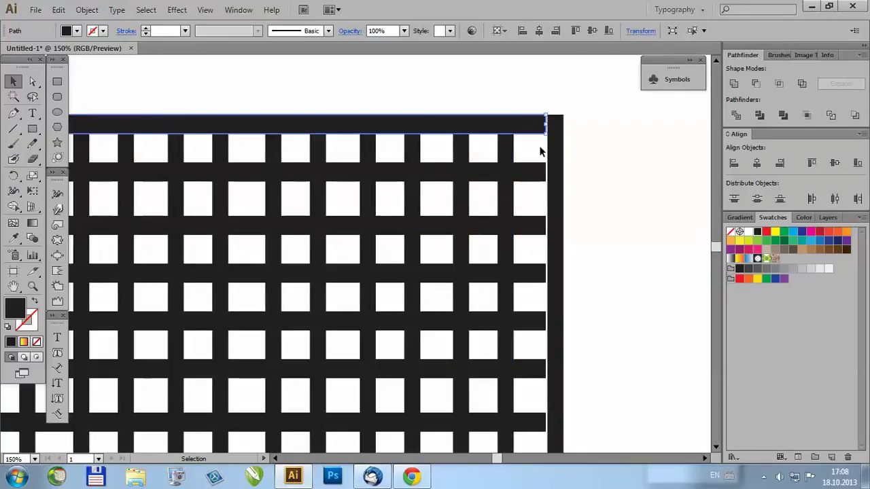
{"action": "left_click", "coordinate": [533, 172], "text": "shift"}
{"action": "left_click", "coordinate": [531, 225], "text": "shift"}
{"action": "left_click", "coordinate": [534, 273], "text": "shift"}
{"action": "left_click", "coordinate": [534, 319], "text": "shift"}
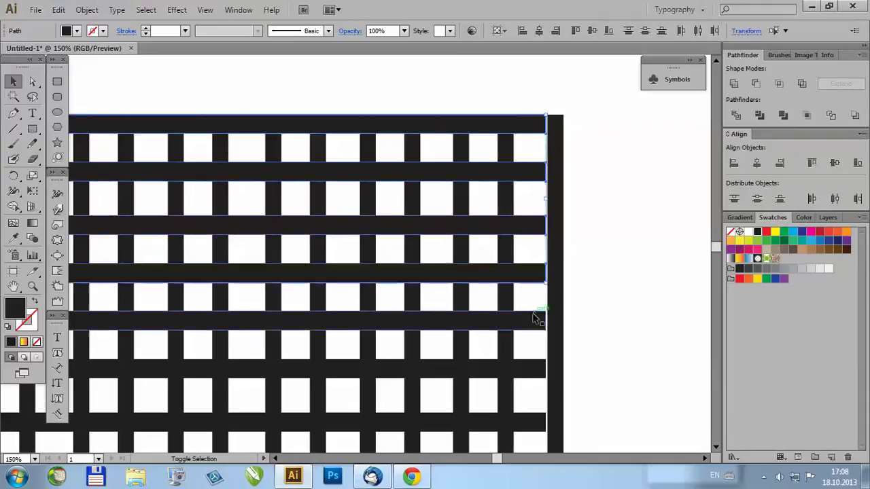
{"action": "left_click", "coordinate": [534, 370], "text": "shift"}
{"action": "left_click", "coordinate": [534, 422], "text": "shift"}
{"action": "scroll", "coordinate": [534, 213], "scroll_direction": "down", "scroll_amount": 2}
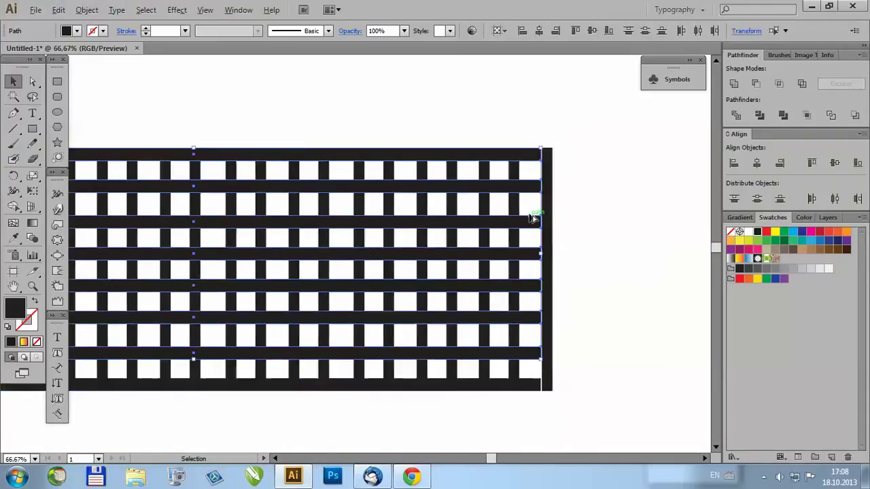
{"action": "scroll", "coordinate": [536, 333], "scroll_direction": "up", "scroll_amount": 1}
{"action": "scroll", "coordinate": [537, 333], "scroll_direction": "up", "scroll_amount": 1}
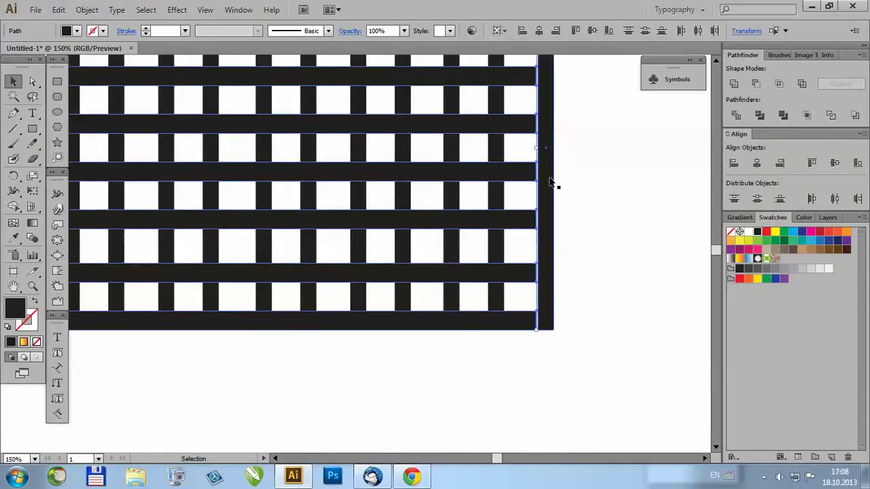
{"action": "left_click_drag", "start_coordinate": [538, 145], "coordinate": [554, 147]}
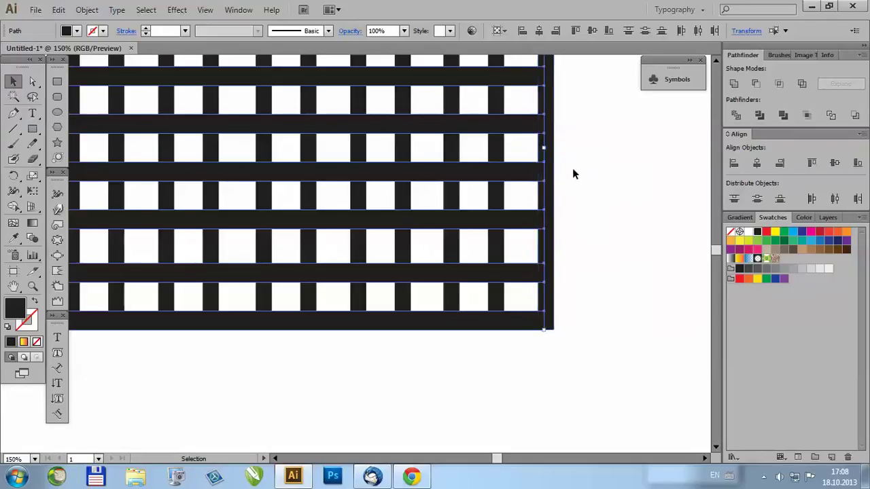
{"action": "scroll", "coordinate": [571, 176], "scroll_direction": "down", "scroll_amount": 2}
{"action": "left_click", "coordinate": [568, 188]}
Step: Select the whole grid and merge it into one shape with Pathfinder Unite
{"action": "scroll", "coordinate": [485, 227], "scroll_direction": "down", "scroll_amount": 3}
{"action": "scroll", "coordinate": [494, 225], "scroll_direction": "up", "scroll_amount": 1}
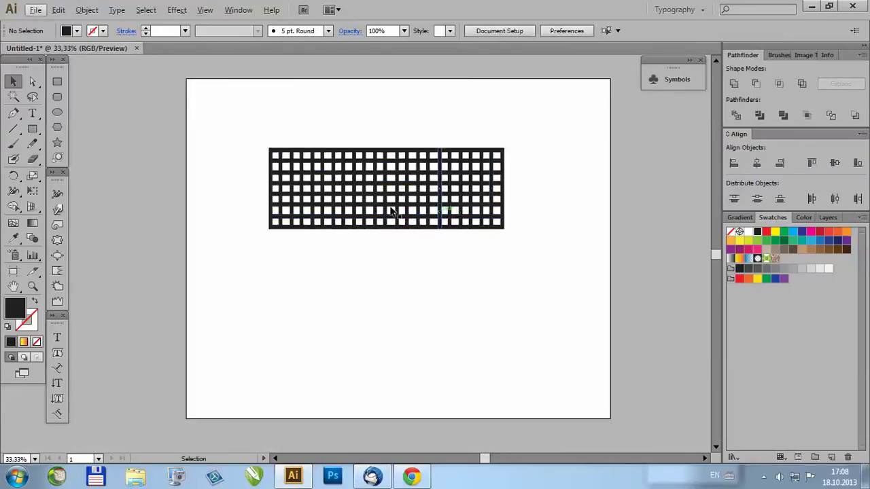
{"action": "left_click_drag", "start_coordinate": [238, 122], "coordinate": [583, 293]}
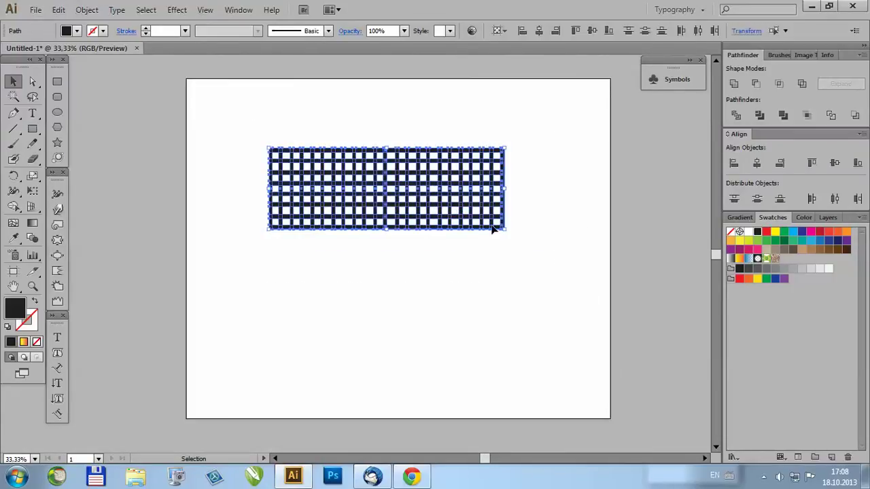
{"action": "left_click", "coordinate": [734, 84]}
Step: Add the merged grid to the Symbols panel as a symbol, then delete it from the artboard
{"action": "left_click", "coordinate": [554, 182]}
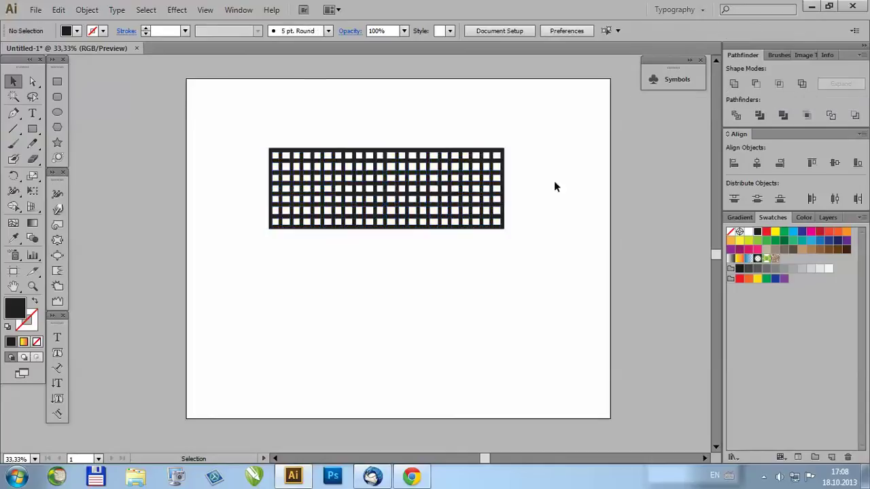
{"action": "left_click", "coordinate": [245, 9]}
{"action": "left_click", "coordinate": [243, 11]}
{"action": "left_click", "coordinate": [685, 83]}
{"action": "left_click_drag", "start_coordinate": [373, 159], "coordinate": [390, 182]}
{"action": "key", "text": "Delete"}
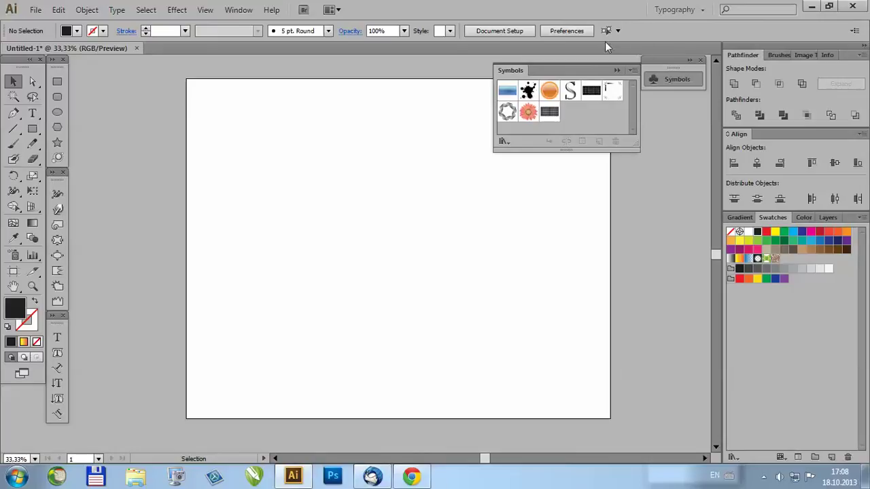
{"action": "left_click", "coordinate": [616, 70]}
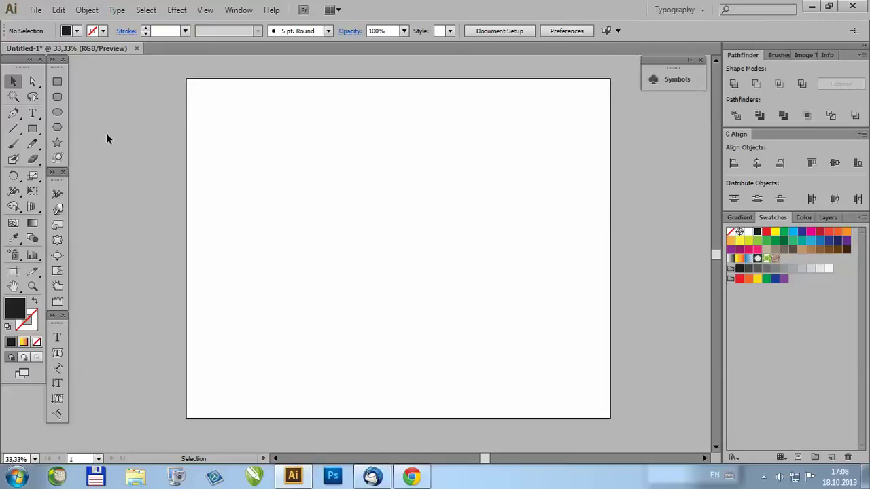
Step: Draw a black circle near the artboard's top centre, discarding a stray rectangle
{"action": "left_click", "coordinate": [57, 114]}
{"action": "left_click_drag", "start_coordinate": [330, 133], "coordinate": [447, 214]}
{"action": "key", "text": "v"}
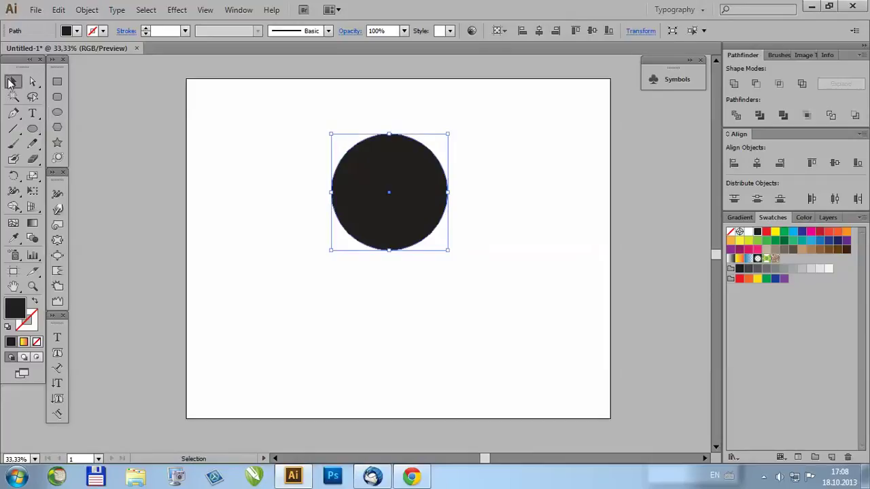
{"action": "left_click", "coordinate": [57, 82]}
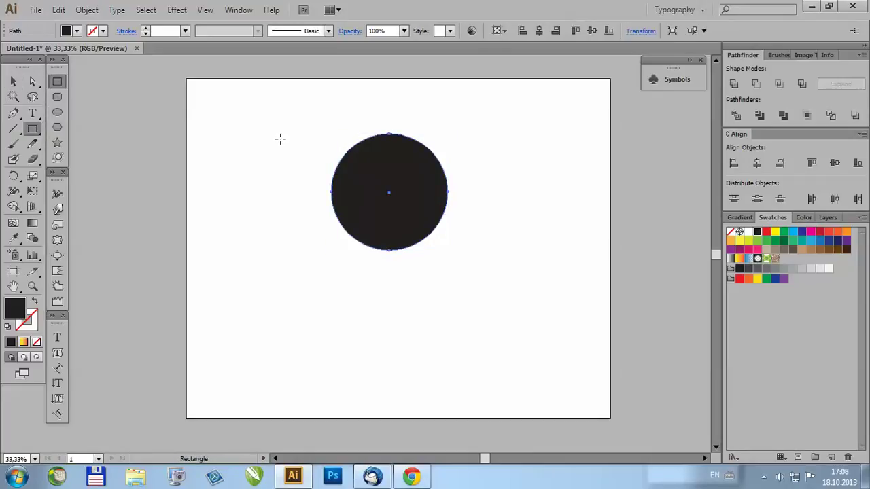
{"action": "left_click_drag", "start_coordinate": [270, 121], "coordinate": [283, 210]}
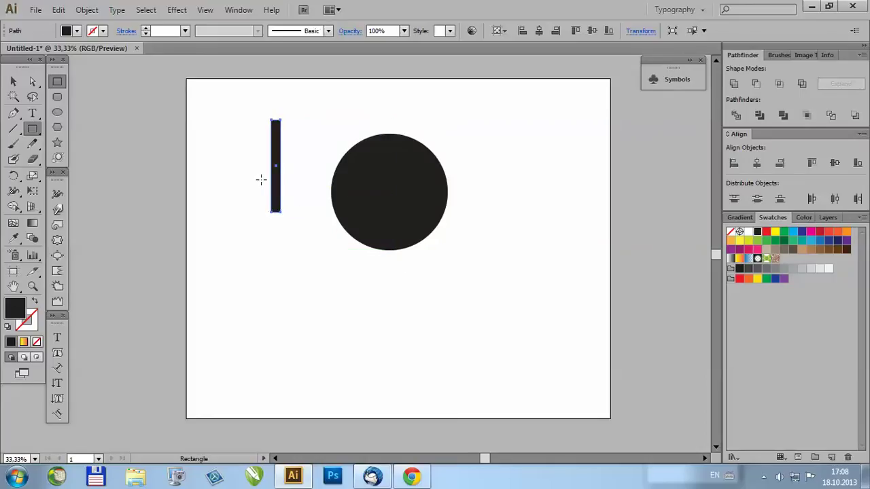
{"action": "key", "text": "ctrl+z"}
{"action": "left_click", "coordinate": [13, 81]}
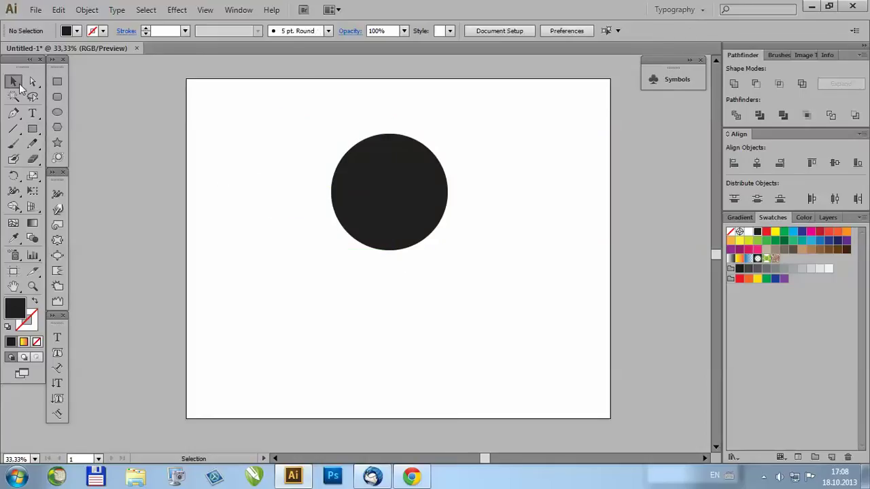
{"action": "left_click", "coordinate": [389, 178]}
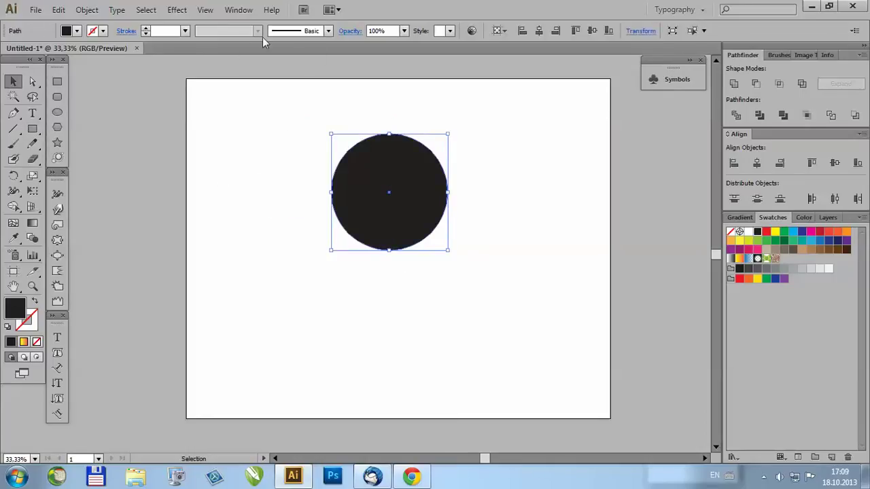
Step: Toggle Smart Guides from the View menu
{"action": "left_click", "coordinate": [207, 12]}
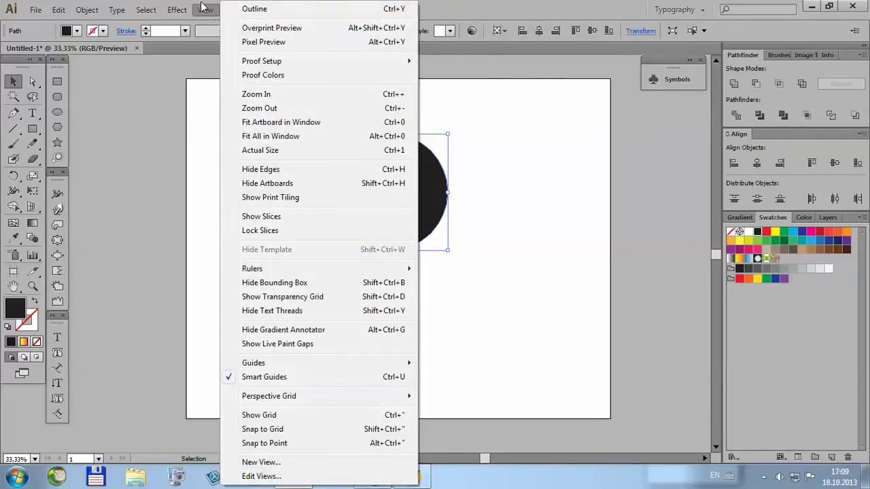
{"action": "left_click", "coordinate": [264, 377]}
{"action": "left_click", "coordinate": [458, 369]}
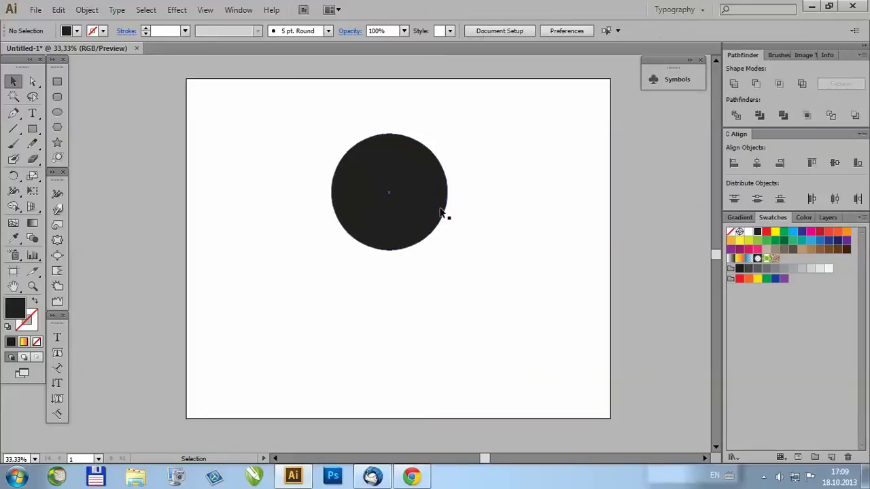
{"action": "scroll", "coordinate": [426, 212], "scroll_direction": "up", "scroll_amount": 2}
{"action": "scroll", "coordinate": [354, 277], "scroll_direction": "down", "scroll_amount": 1}
Step: Cover the circle's left half with a rectangle and subtract it using Minus Front, leaving a half-disc
{"action": "scroll", "coordinate": [382, 208], "scroll_direction": "up", "scroll_amount": 1}
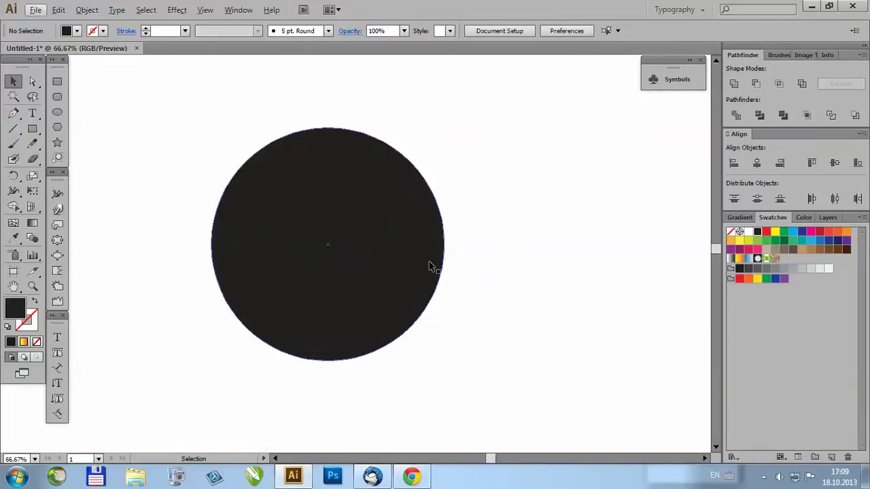
{"action": "scroll", "coordinate": [516, 268], "scroll_direction": "down", "scroll_amount": 1}
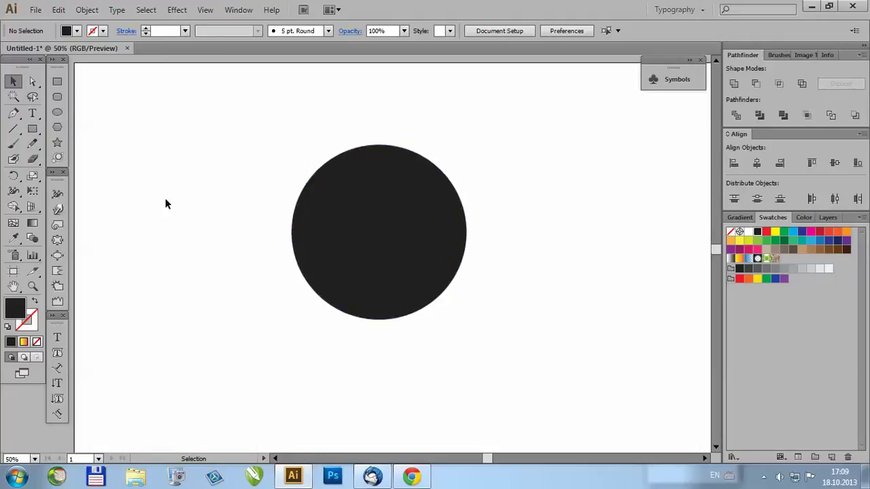
{"action": "left_click", "coordinate": [356, 203]}
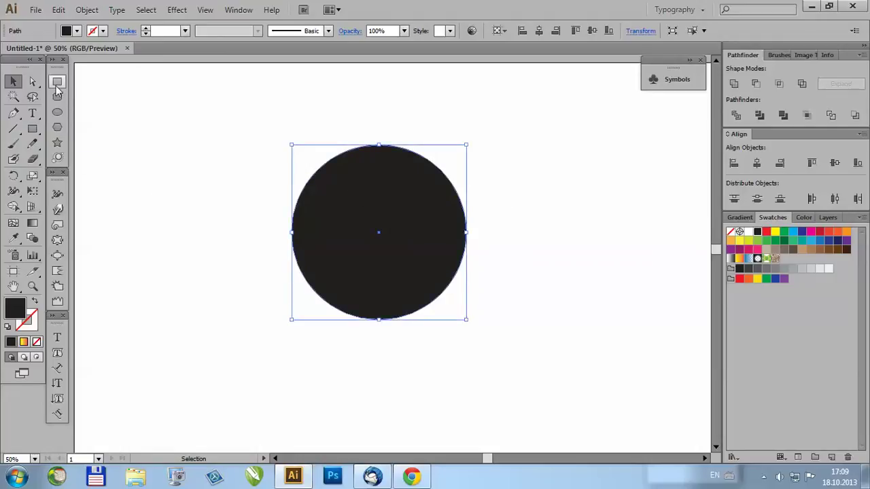
{"action": "left_click", "coordinate": [57, 81]}
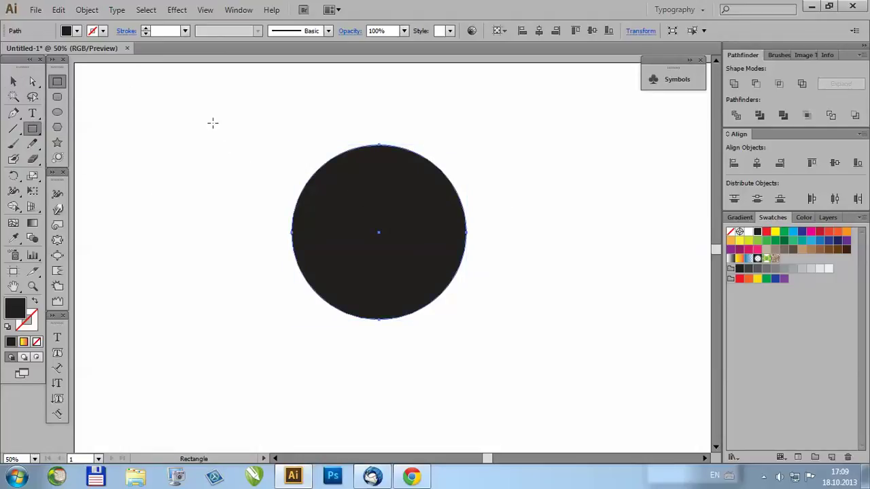
{"action": "left_click_drag", "start_coordinate": [216, 128], "coordinate": [380, 329]}
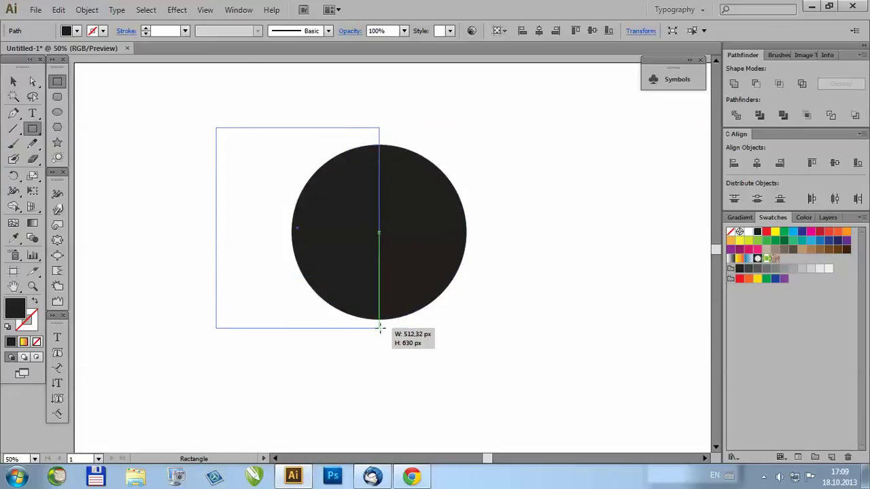
{"action": "left_click_drag", "start_coordinate": [380, 328], "coordinate": [380, 328]}
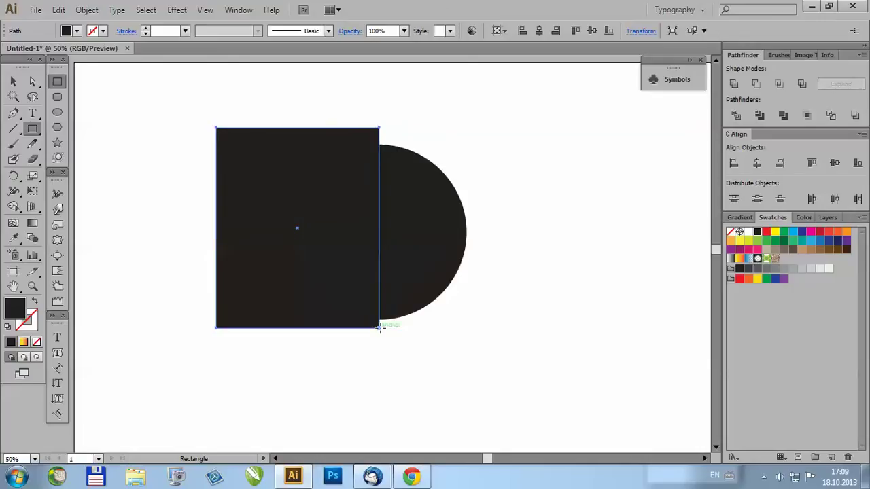
{"action": "left_click", "coordinate": [12, 82]}
{"action": "left_click_drag", "start_coordinate": [132, 182], "coordinate": [553, 238]}
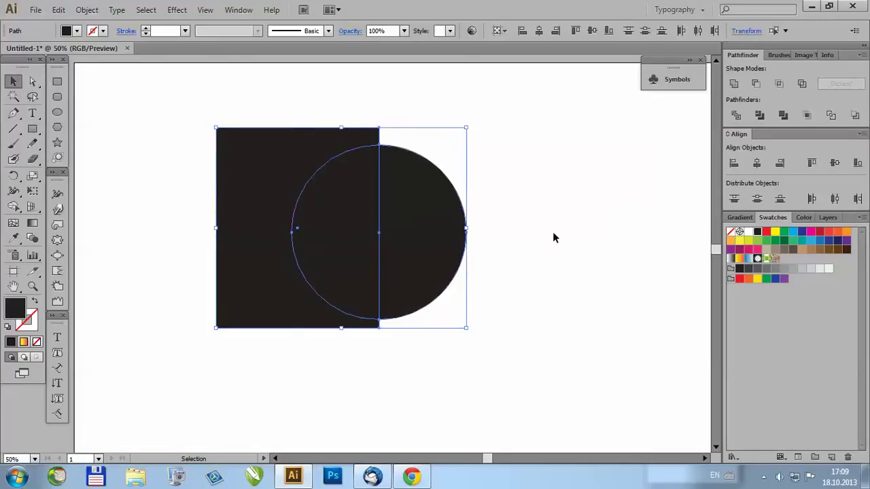
{"action": "left_click", "coordinate": [756, 84]}
{"action": "left_click", "coordinate": [542, 188]}
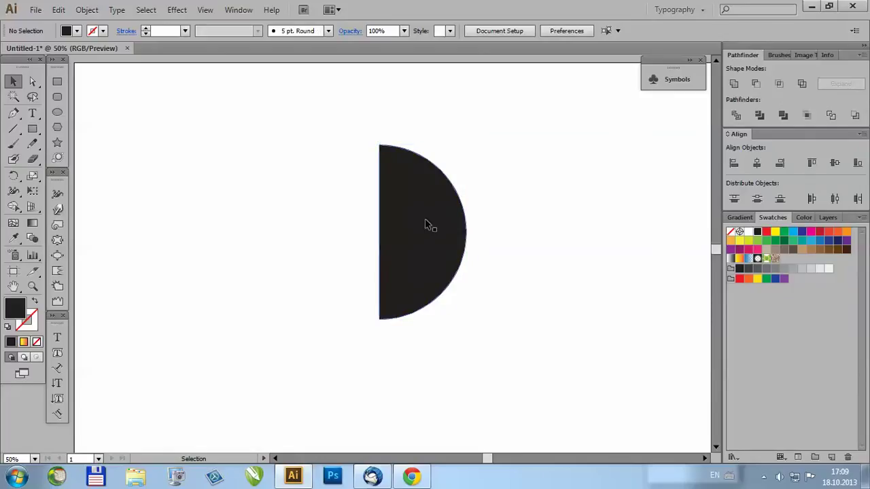
{"action": "left_click", "coordinate": [396, 208]}
Step: Apply a 3D Revolve effect to the half-disc with Front position and Preview on
{"action": "left_click", "coordinate": [176, 10]}
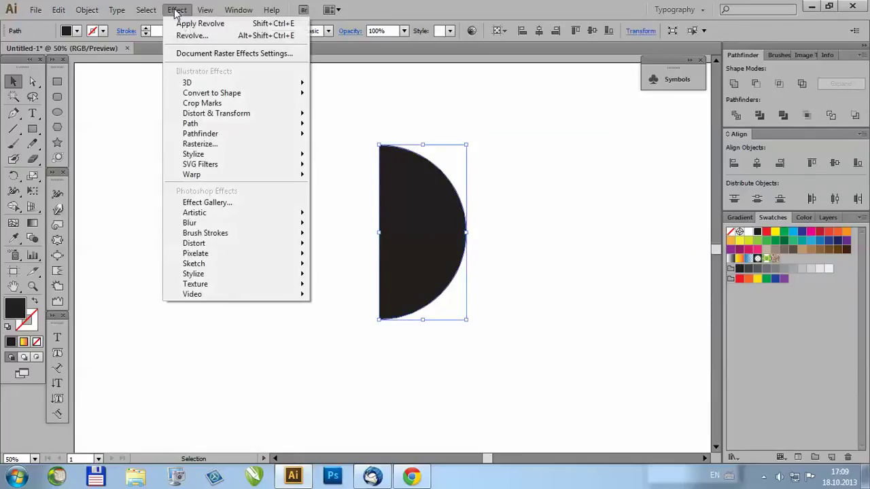
{"action": "mouse_move", "coordinate": [285, 83]}
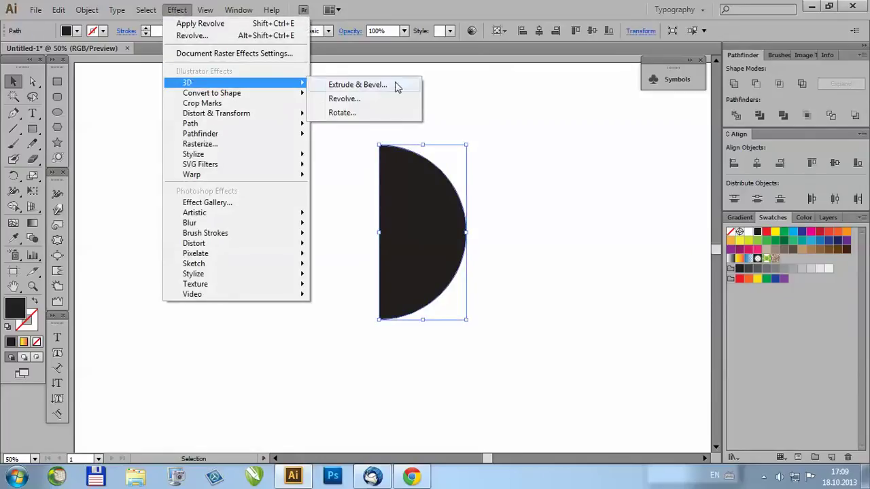
{"action": "left_click", "coordinate": [337, 99]}
{"action": "left_click", "coordinate": [676, 67]}
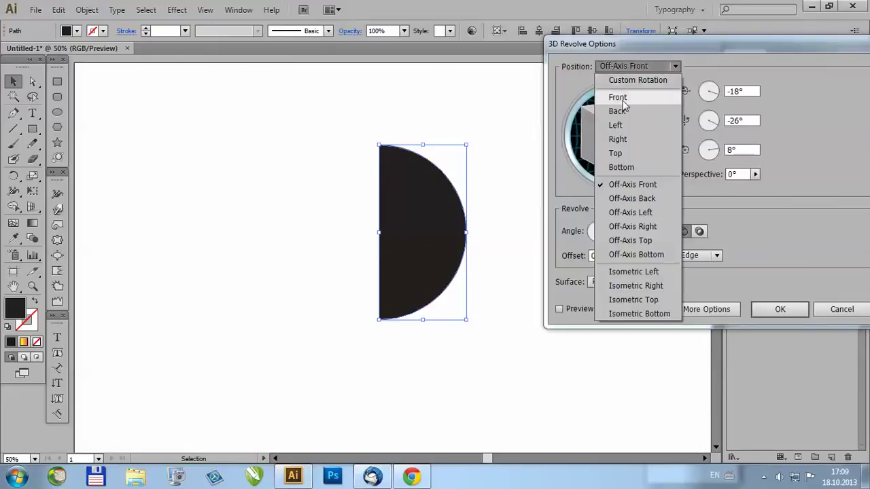
{"action": "left_click", "coordinate": [619, 95]}
{"action": "left_click", "coordinate": [560, 310]}
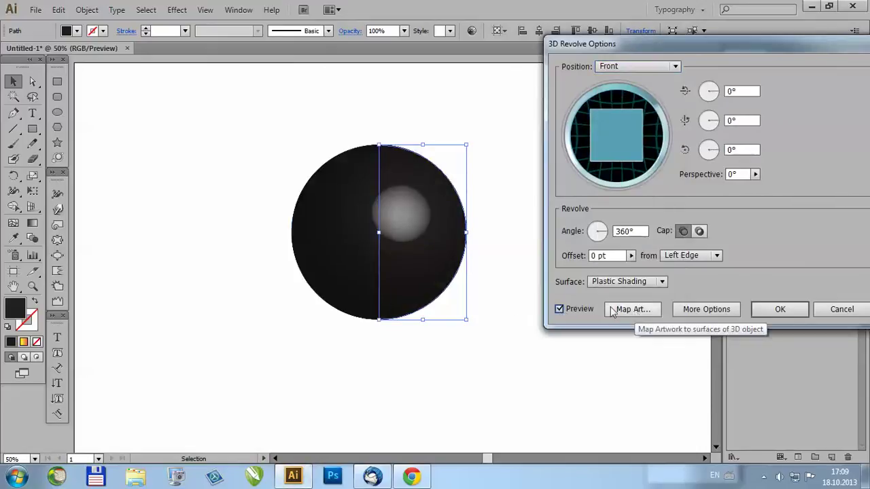
{"action": "left_click", "coordinate": [634, 310]}
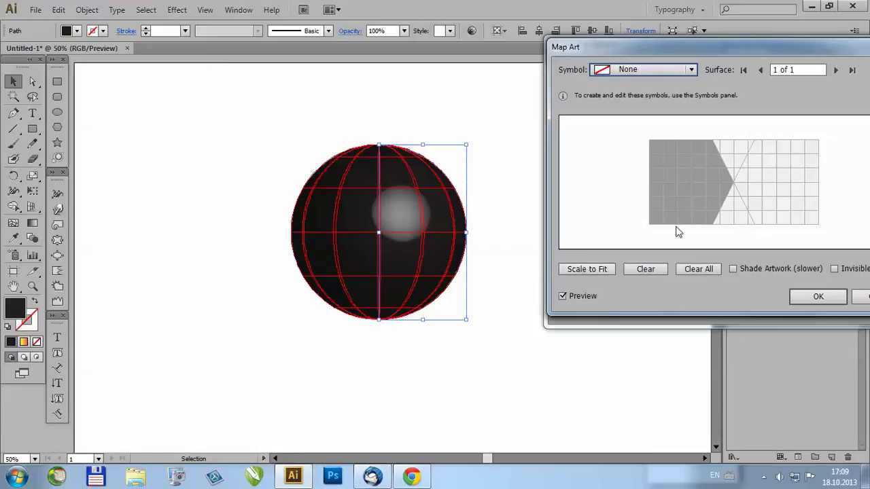
Step: In Map Art, choose the revolve grid symbol for the sphere's surface
{"action": "left_click_drag", "start_coordinate": [784, 51], "coordinate": [664, 49]}
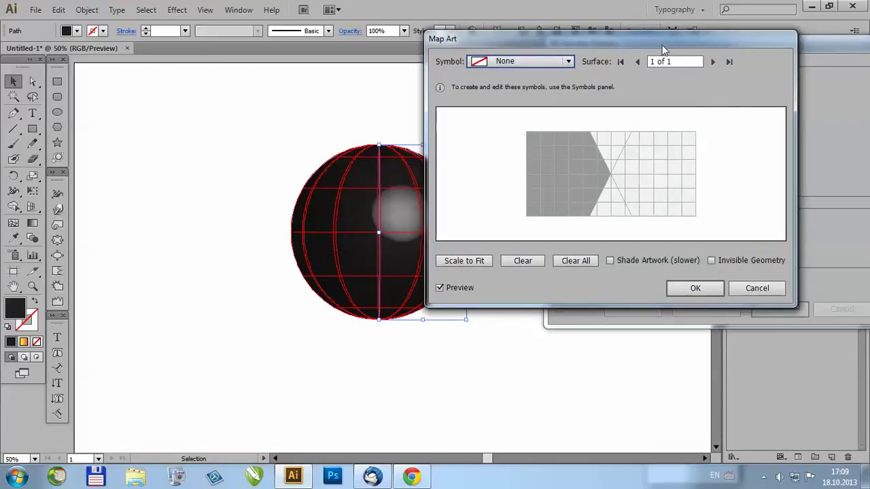
{"action": "left_click", "coordinate": [712, 260]}
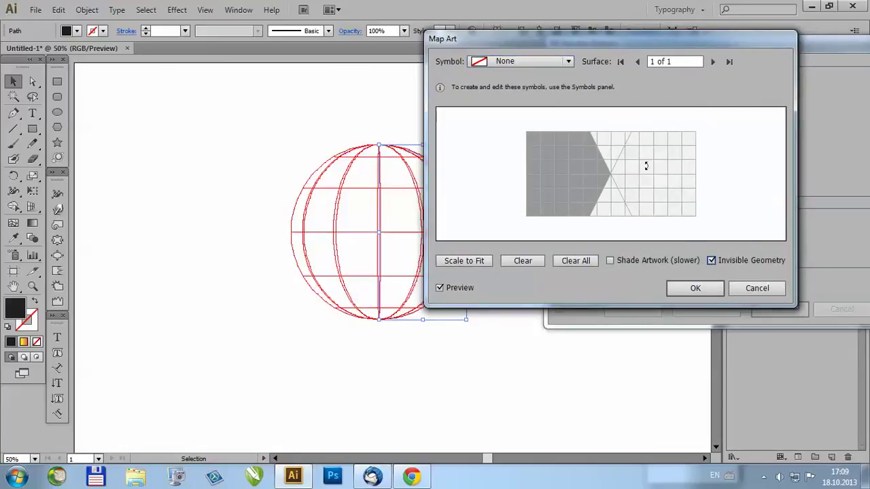
{"action": "left_click_drag", "start_coordinate": [555, 42], "coordinate": [623, 47]}
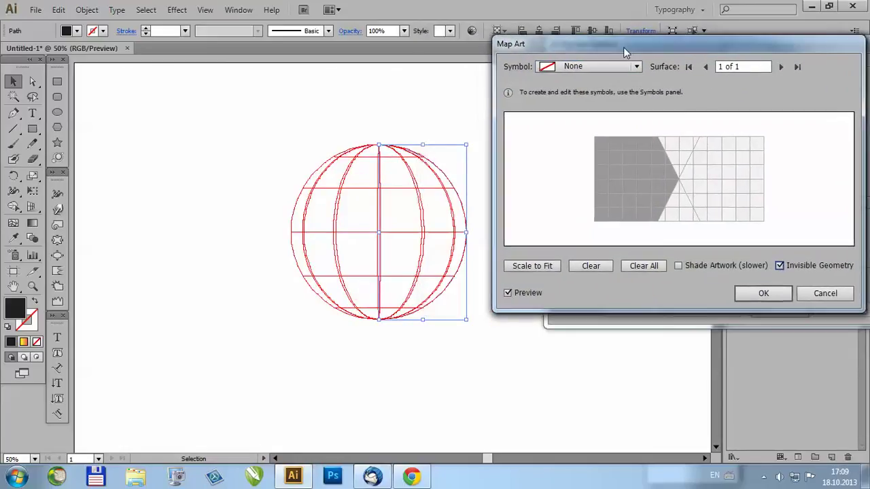
{"action": "left_click", "coordinate": [576, 67]}
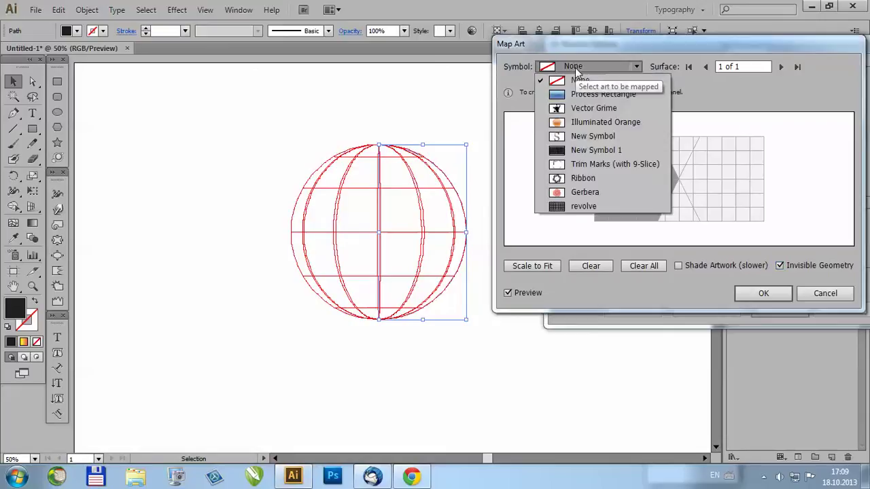
{"action": "left_click", "coordinate": [582, 210]}
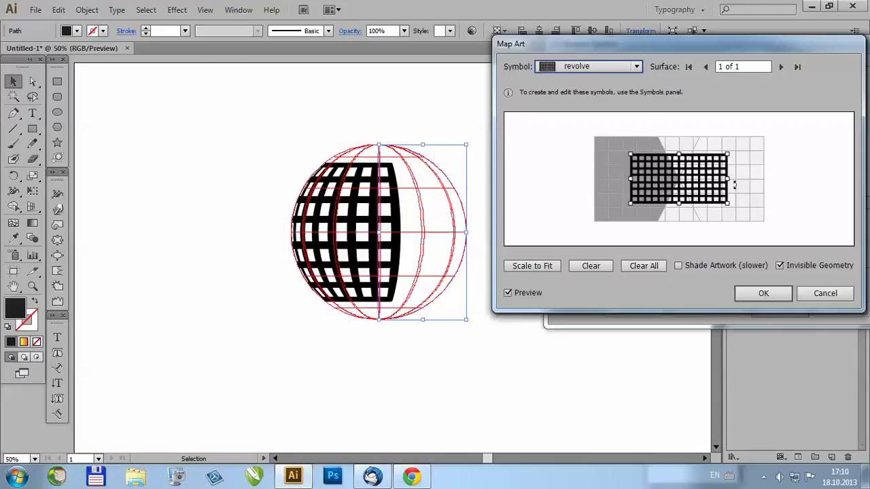
Step: Scale, rotate and shift the grid to cover the sphere, then confirm Map Art and 3D Revolve
{"action": "left_click_drag", "start_coordinate": [728, 178], "coordinate": [805, 127]}
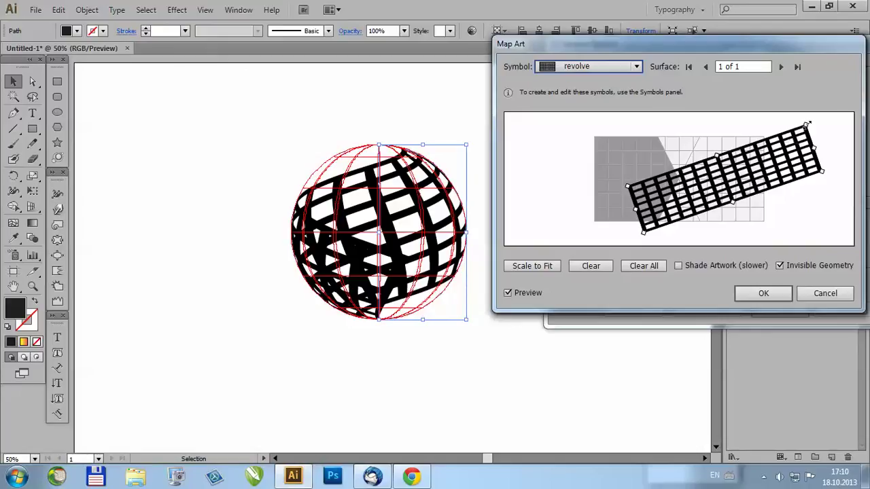
{"action": "left_click_drag", "start_coordinate": [807, 124], "coordinate": [731, 148]}
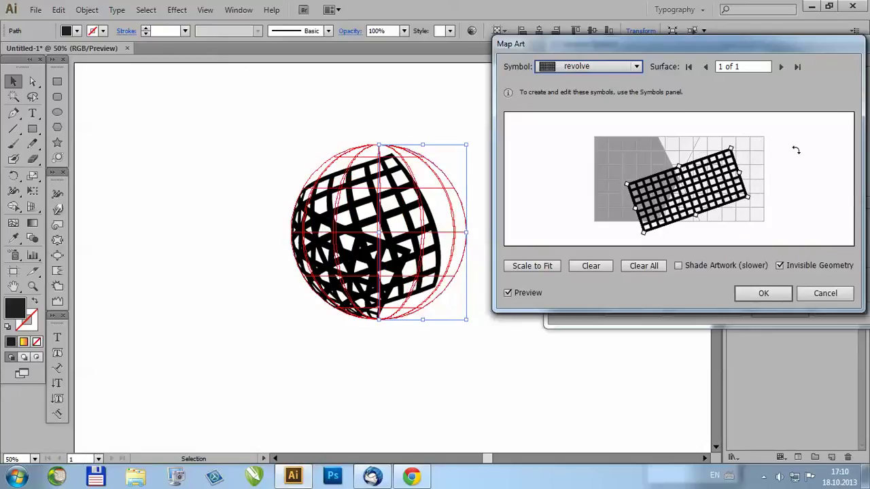
{"action": "left_click_drag", "start_coordinate": [689, 191], "coordinate": [712, 139]}
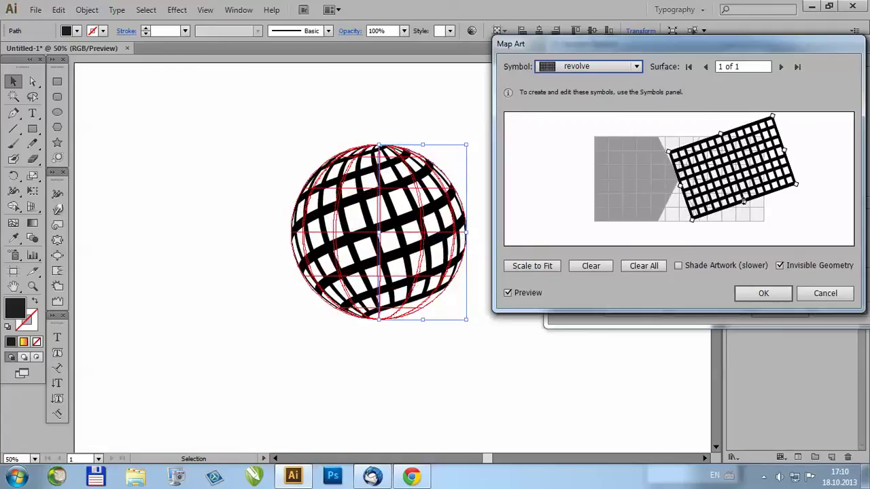
{"action": "left_click_drag", "start_coordinate": [745, 203], "coordinate": [749, 213]}
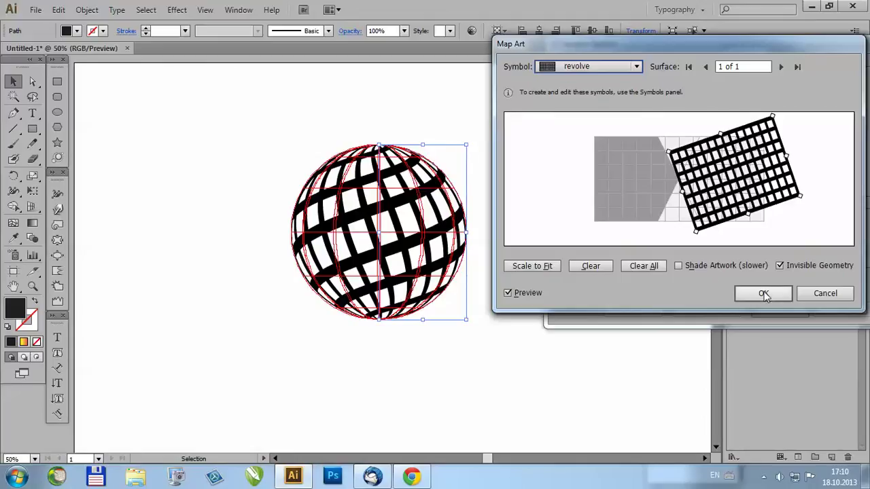
{"action": "left_click", "coordinate": [764, 293]}
{"action": "left_click", "coordinate": [787, 310]}
Step: Expand the wrapped sphere's 3D appearance into editable paths
{"action": "left_click", "coordinate": [588, 305]}
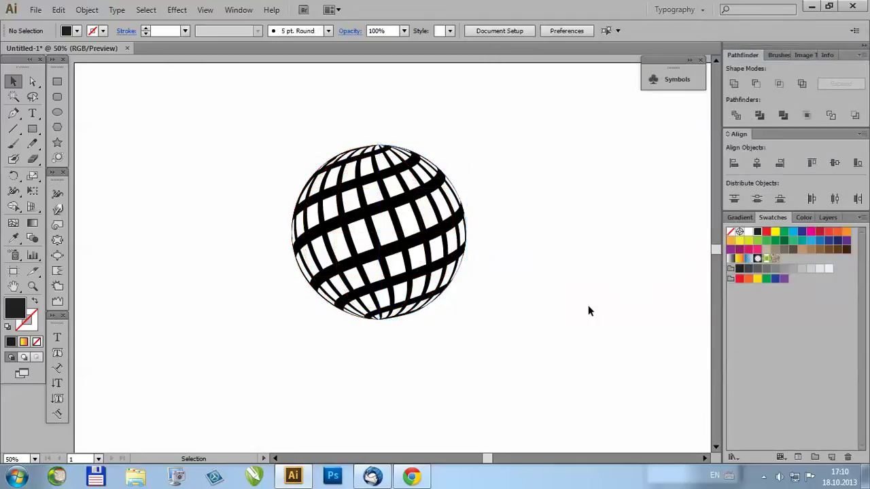
{"action": "scroll", "coordinate": [517, 305], "scroll_direction": "down", "scroll_amount": 2}
{"action": "scroll", "coordinate": [490, 296], "scroll_direction": "up", "scroll_amount": 2}
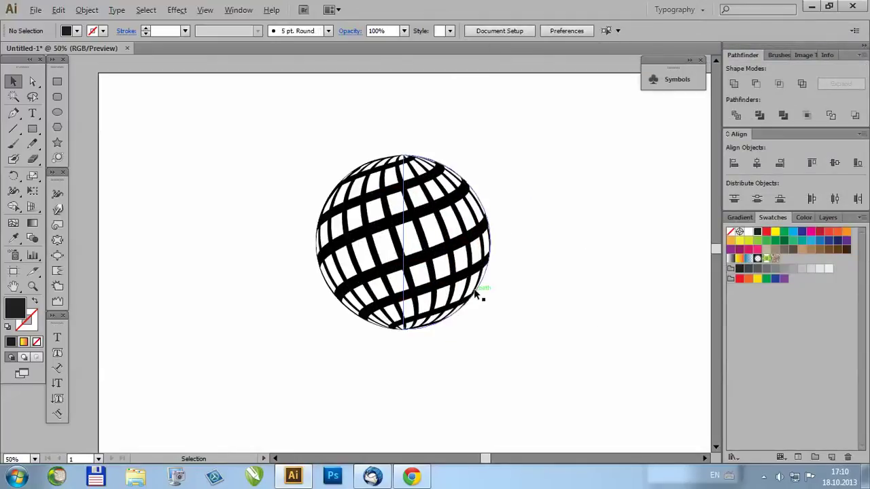
{"action": "left_click", "coordinate": [469, 242]}
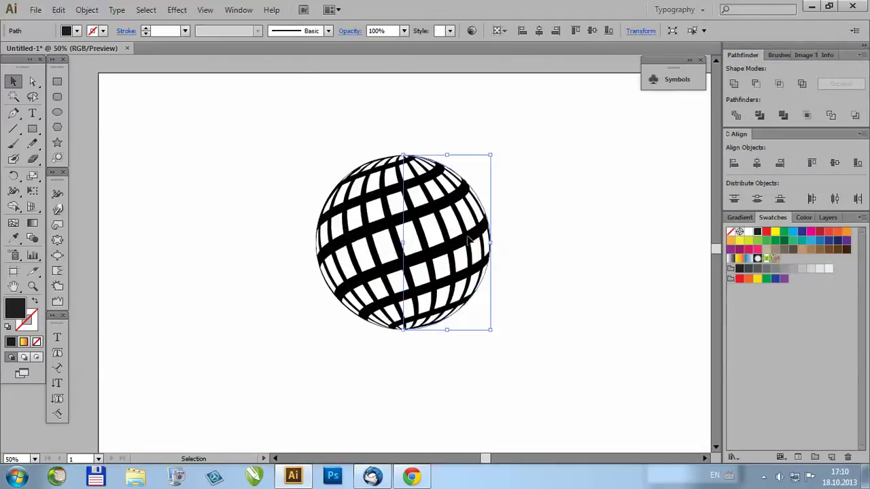
{"action": "left_click", "coordinate": [87, 10]}
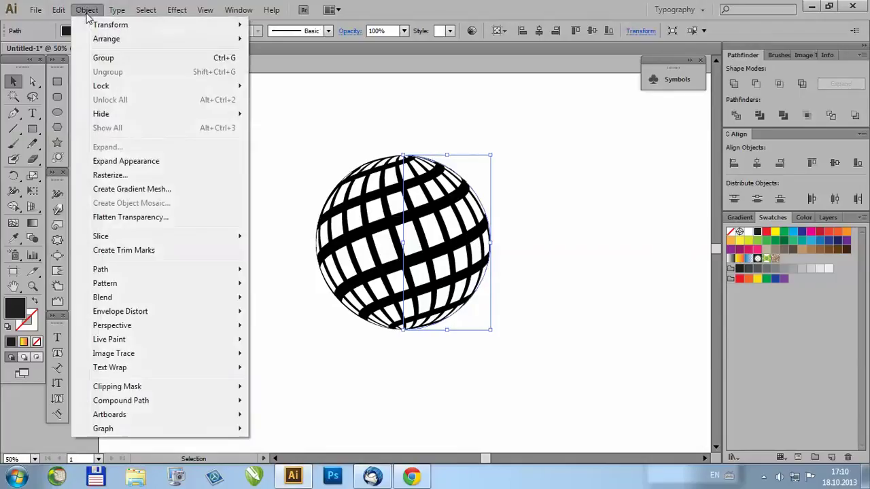
{"action": "left_click", "coordinate": [123, 165]}
Step: Trim the overlapping hidden parts of the expanded sphere with Pathfinder and ungroup the paths
{"action": "left_click_drag", "start_coordinate": [263, 110], "coordinate": [555, 352]}
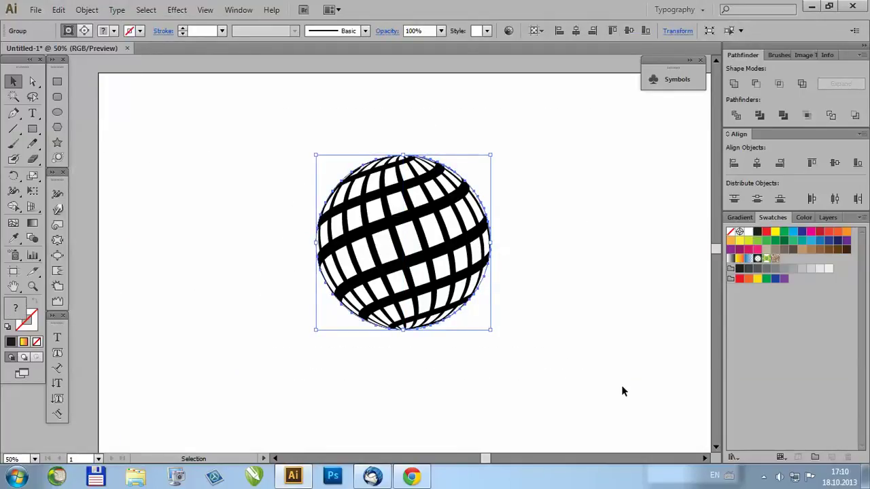
{"action": "left_click", "coordinate": [760, 115]}
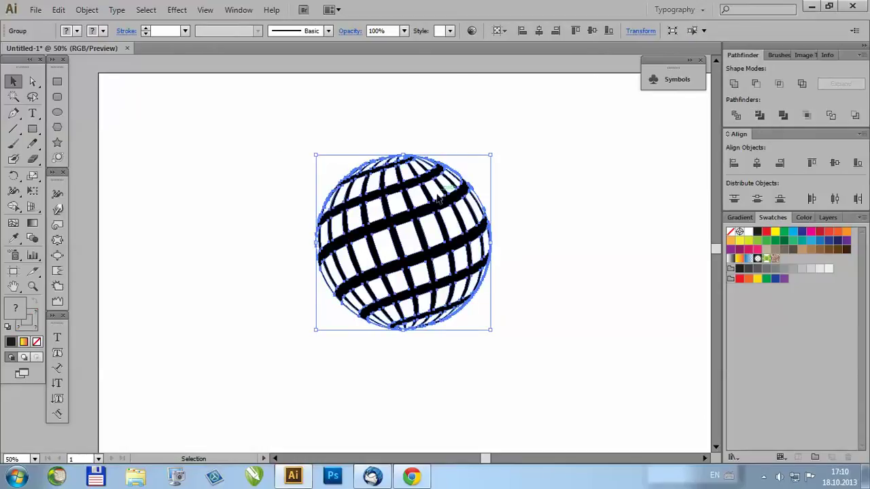
{"action": "right_click", "coordinate": [419, 215]}
{"action": "left_click", "coordinate": [468, 285]}
Step: Move the grid sphere aside, clear away the leftover faint circle outline, and recentre the globe
{"action": "left_click", "coordinate": [570, 302]}
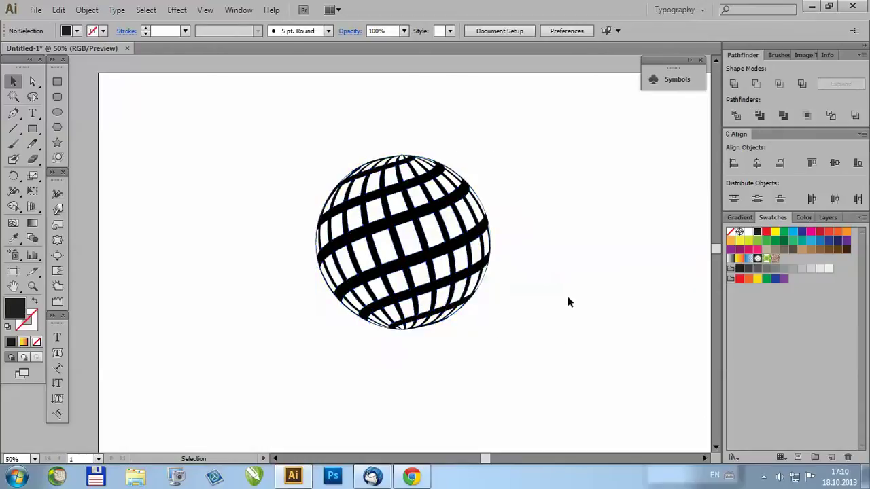
{"action": "scroll", "coordinate": [403, 224], "scroll_direction": "down", "scroll_amount": 1}
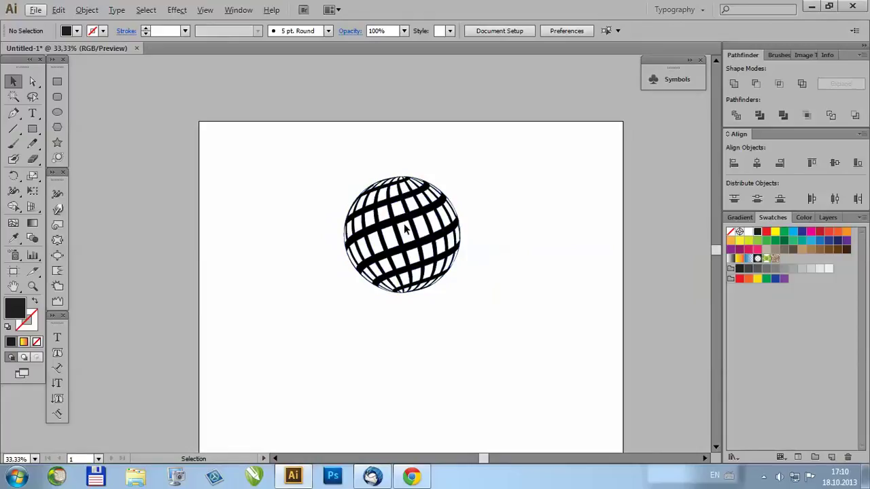
{"action": "left_click_drag", "start_coordinate": [403, 224], "coordinate": [554, 289]}
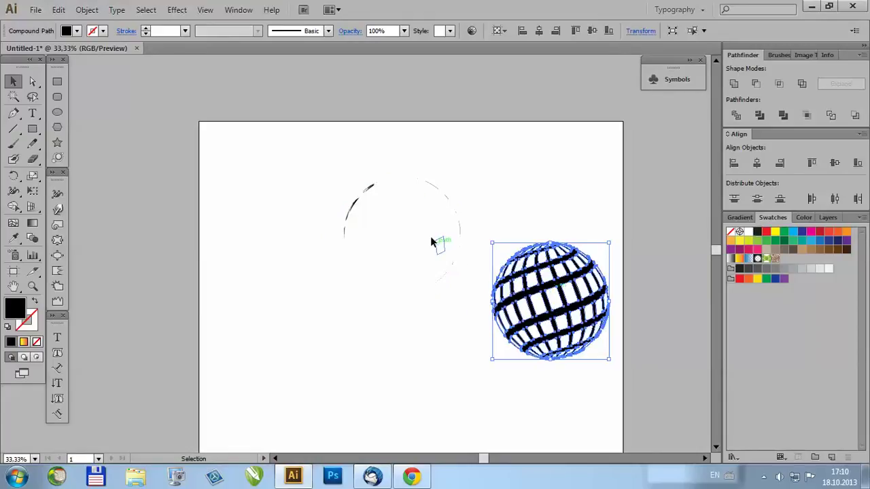
{"action": "left_click_drag", "start_coordinate": [307, 162], "coordinate": [471, 341]}
{"action": "left_click", "coordinate": [469, 339]}
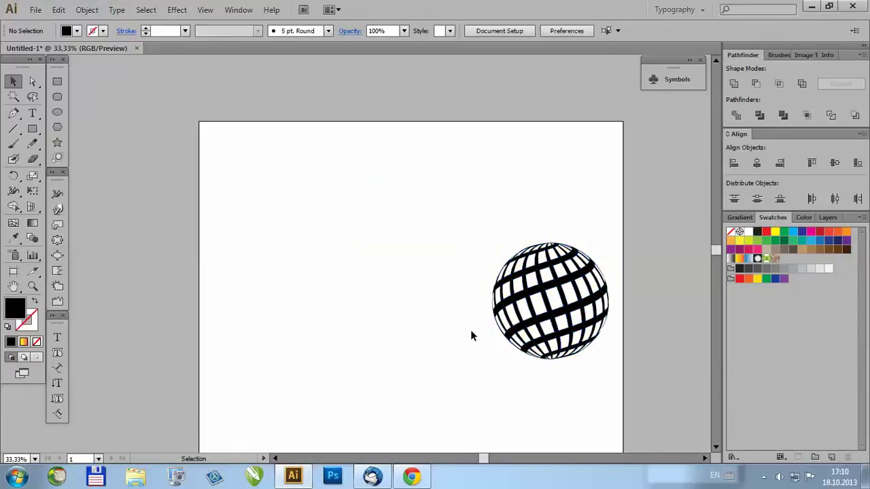
{"action": "left_click_drag", "start_coordinate": [565, 298], "coordinate": [445, 266]}
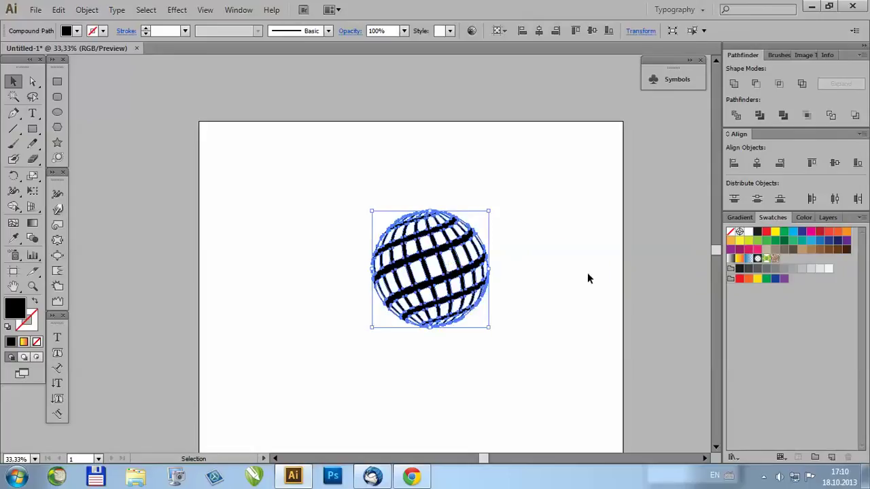
Step: Fill the grid sphere with a radial gradient
{"action": "left_click", "coordinate": [24, 342]}
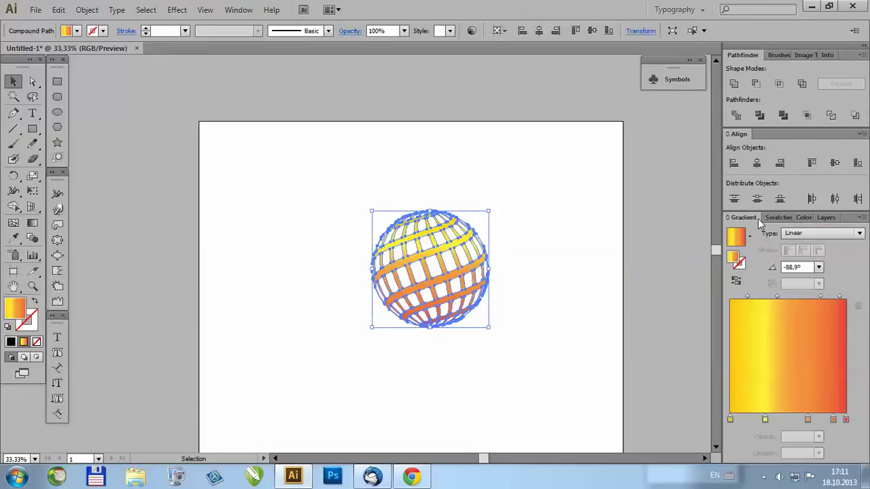
{"action": "left_click", "coordinate": [799, 233]}
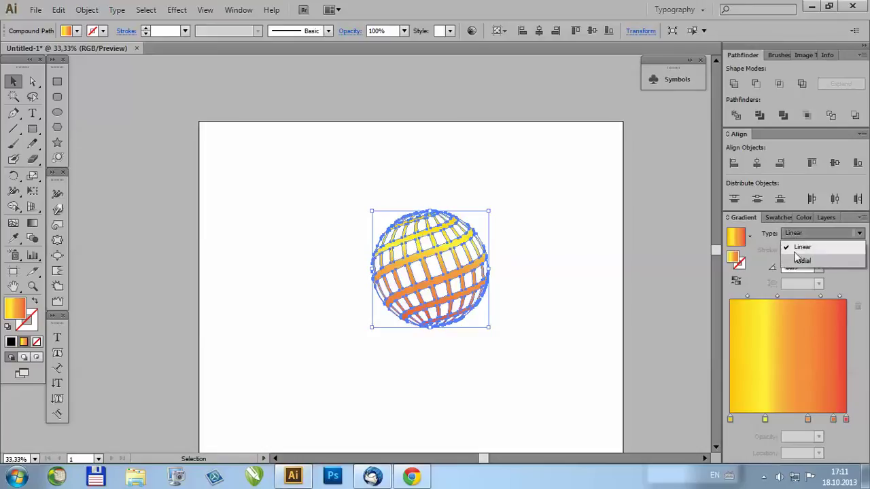
{"action": "left_click", "coordinate": [795, 260]}
Step: Aim the gradient down across the sphere so yellow sits at the top and red below
{"action": "left_click", "coordinate": [32, 223]}
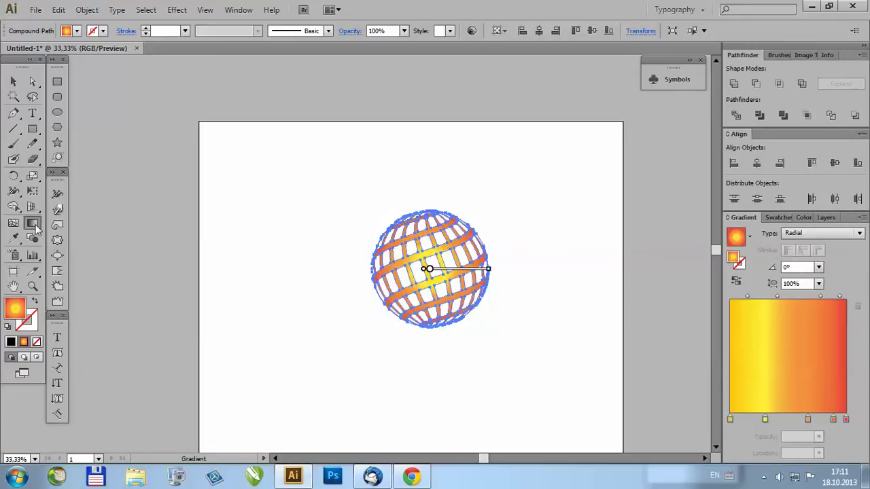
{"action": "scroll", "coordinate": [480, 288], "scroll_direction": "up", "scroll_amount": 1}
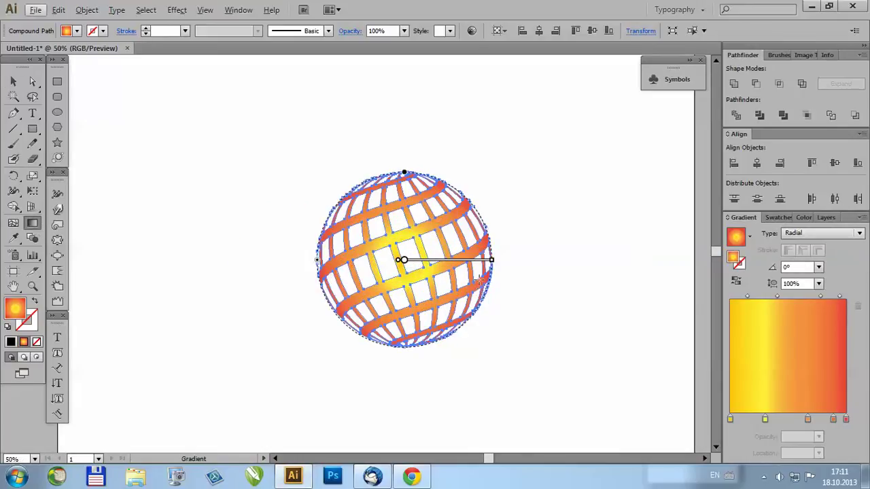
{"action": "left_click_drag", "start_coordinate": [338, 176], "coordinate": [410, 259]}
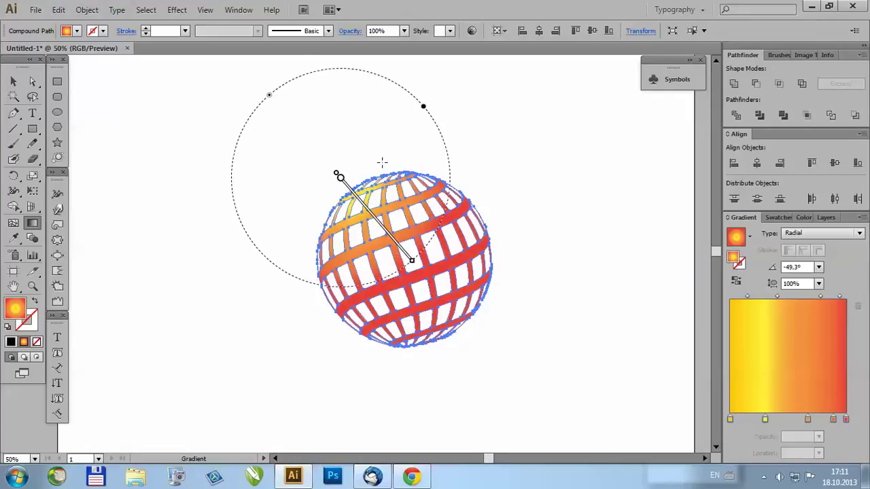
{"action": "left_click_drag", "start_coordinate": [393, 159], "coordinate": [419, 283]}
{"action": "key", "text": "v"}
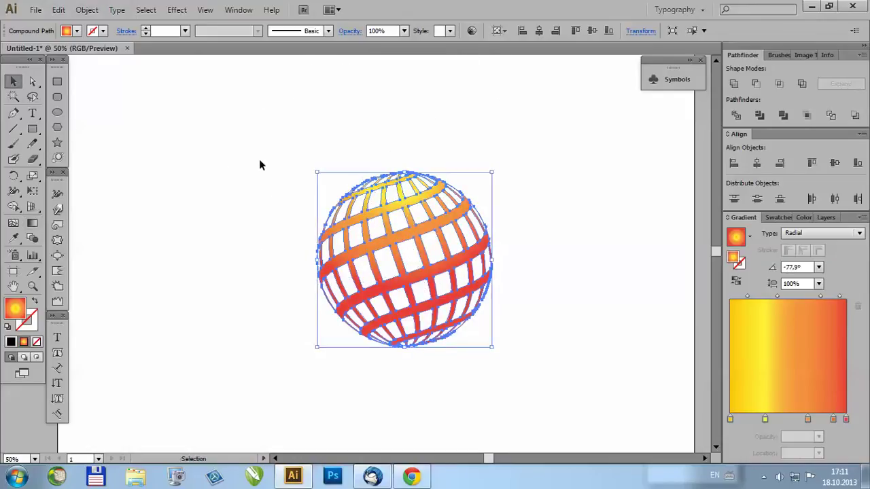
{"action": "left_click", "coordinate": [255, 160]}
{"action": "scroll", "coordinate": [243, 163], "scroll_direction": "down", "scroll_amount": 2}
{"action": "scroll", "coordinate": [612, 230], "scroll_direction": "down", "scroll_amount": 1}
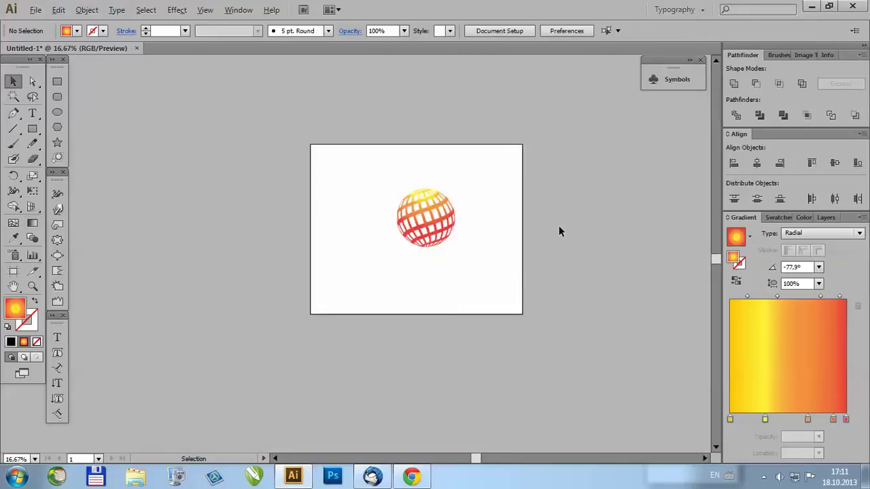
{"action": "scroll", "coordinate": [445, 205], "scroll_direction": "up", "scroll_amount": 4}
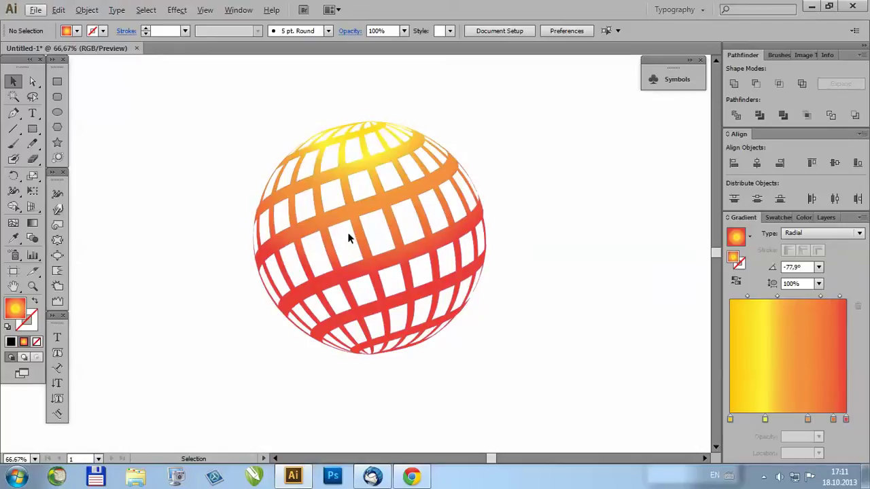
{"action": "scroll", "coordinate": [350, 234], "scroll_direction": "down", "scroll_amount": 2}
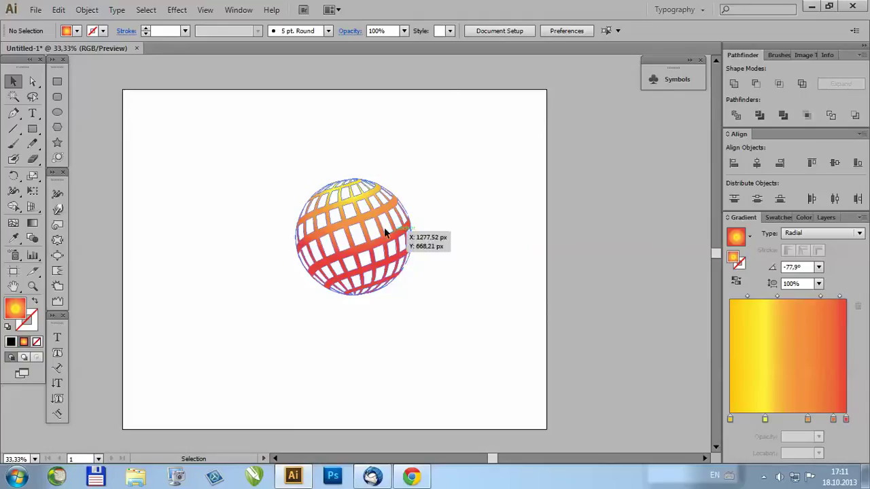
{"action": "scroll", "coordinate": [360, 243], "scroll_direction": "up", "scroll_amount": 2}
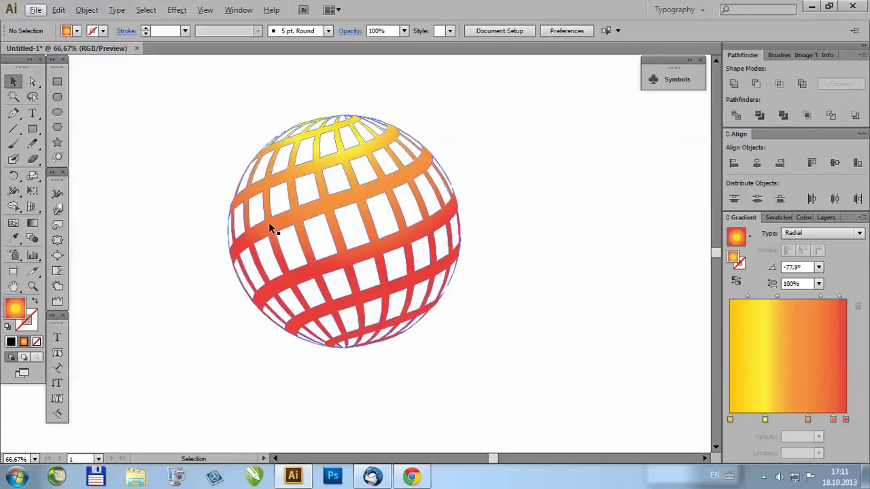
{"action": "scroll", "coordinate": [272, 226], "scroll_direction": "down", "scroll_amount": 2}
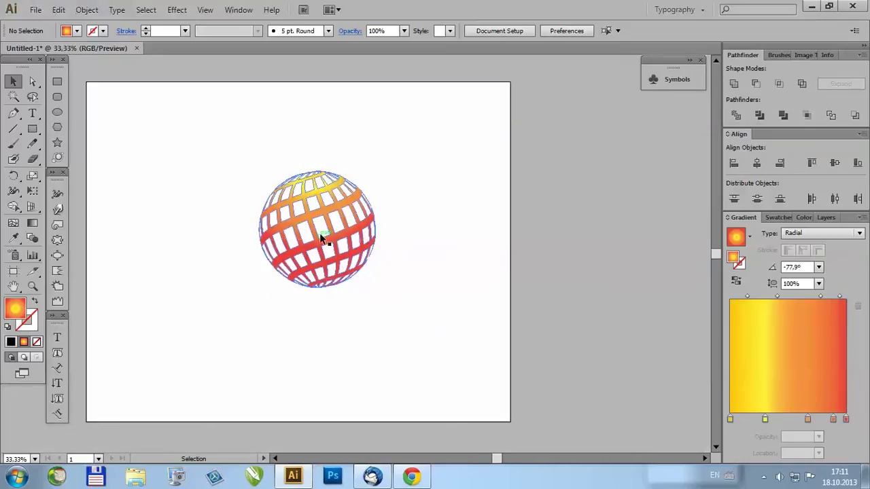
Step: Delete the gridded sphere and type 'SunBeam' near the artboard centre
{"action": "left_click", "coordinate": [352, 224]}
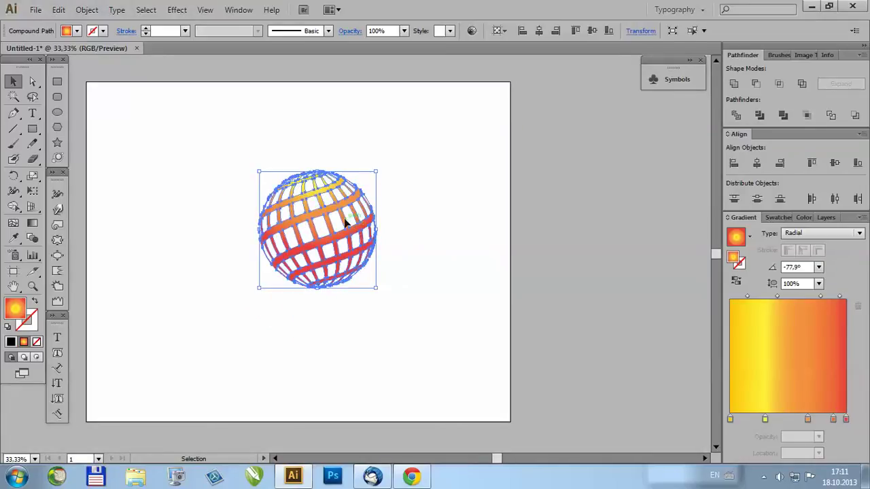
{"action": "key", "text": "Delete"}
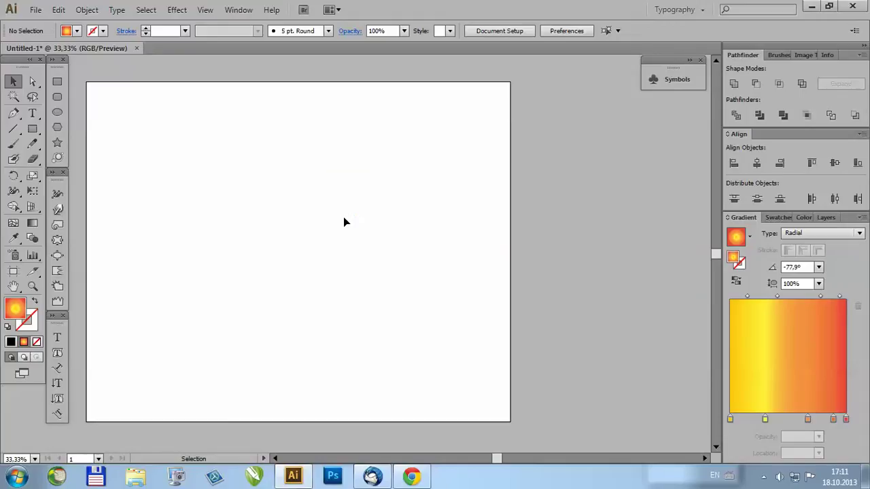
{"action": "left_click", "coordinate": [57, 338]}
{"action": "left_click", "coordinate": [252, 299]}
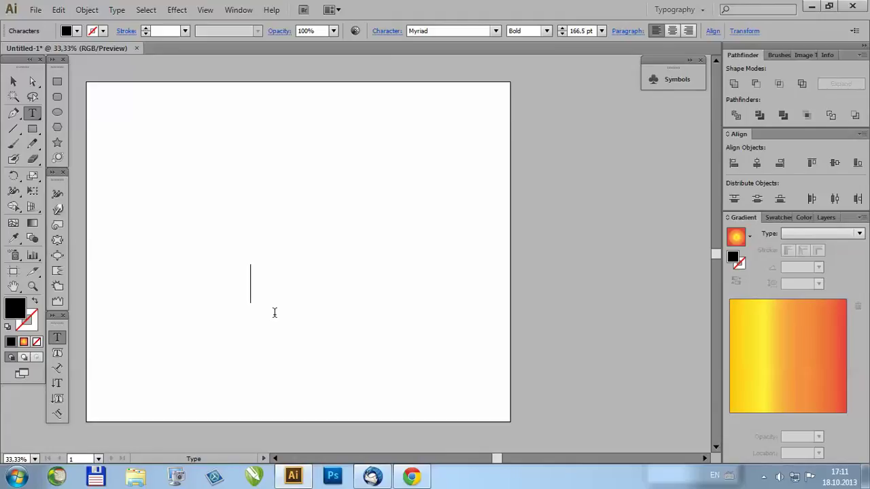
{"action": "type", "text": "SunBeam"}
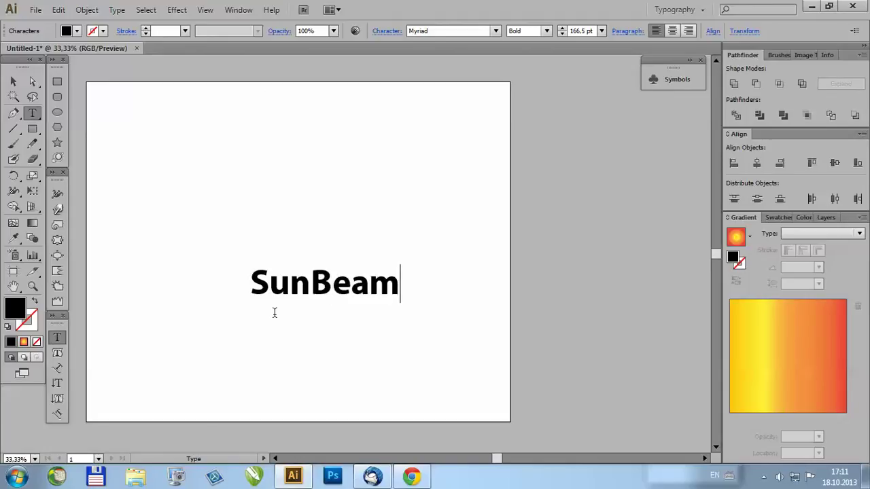
{"action": "left_click", "coordinate": [13, 81]}
{"action": "left_click", "coordinate": [146, 364]}
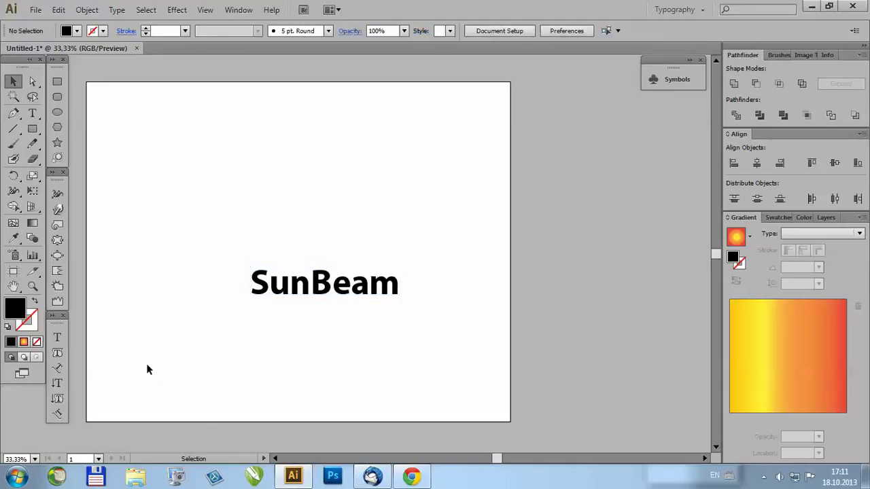
Step: Add 'logistics' as a second text line below SunBeam
{"action": "left_click", "coordinate": [58, 338]}
{"action": "left_click", "coordinate": [293, 386]}
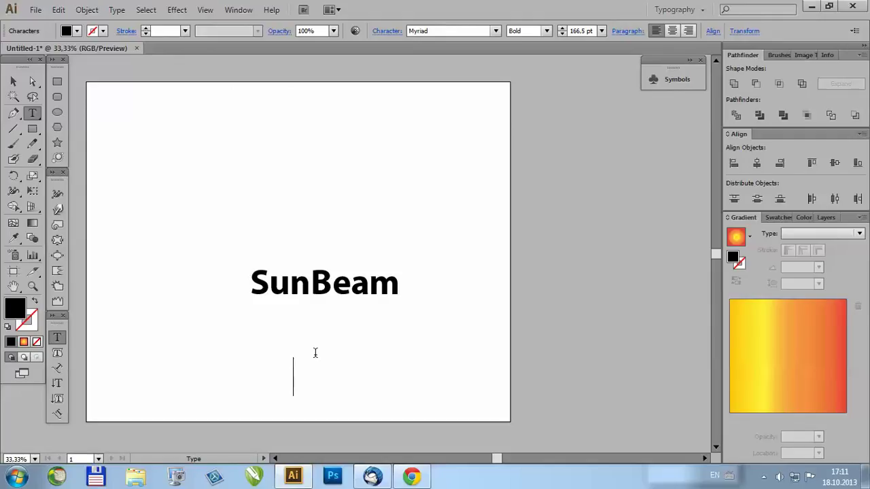
{"action": "type", "text": "logisti"}
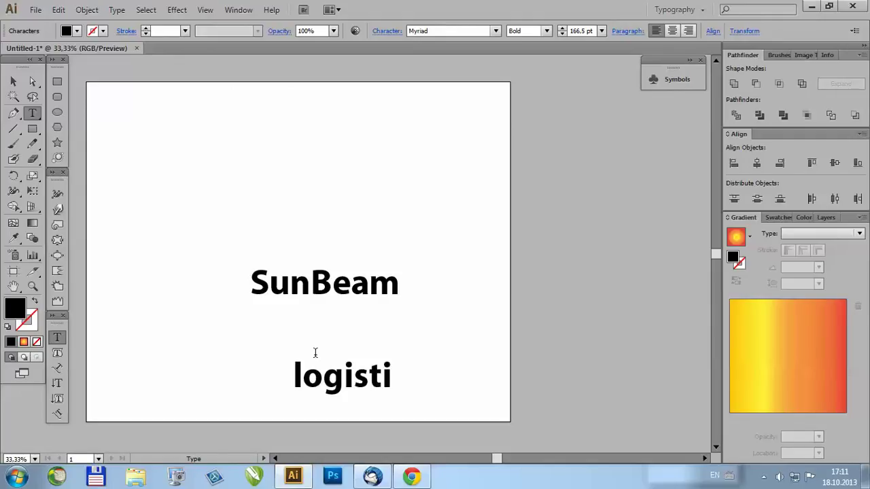
{"action": "type", "text": "cs"}
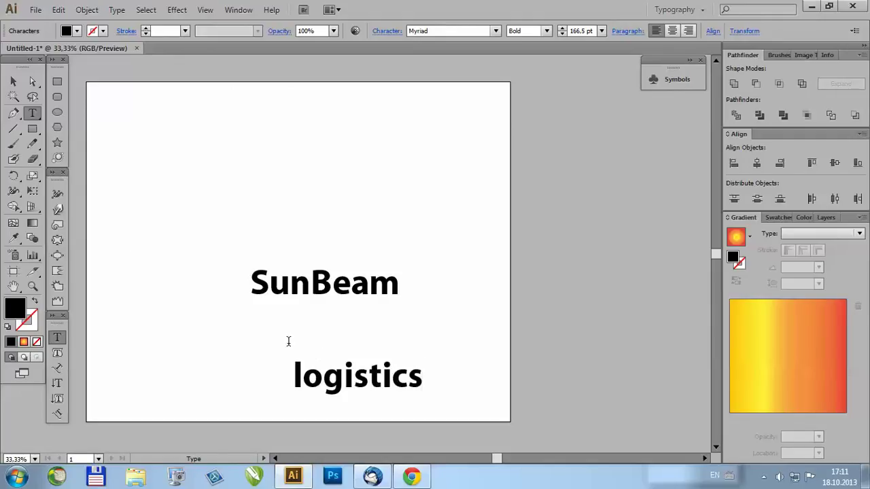
{"action": "left_click", "coordinate": [13, 80]}
{"action": "left_click", "coordinate": [178, 168]}
{"action": "left_click", "coordinate": [380, 275]}
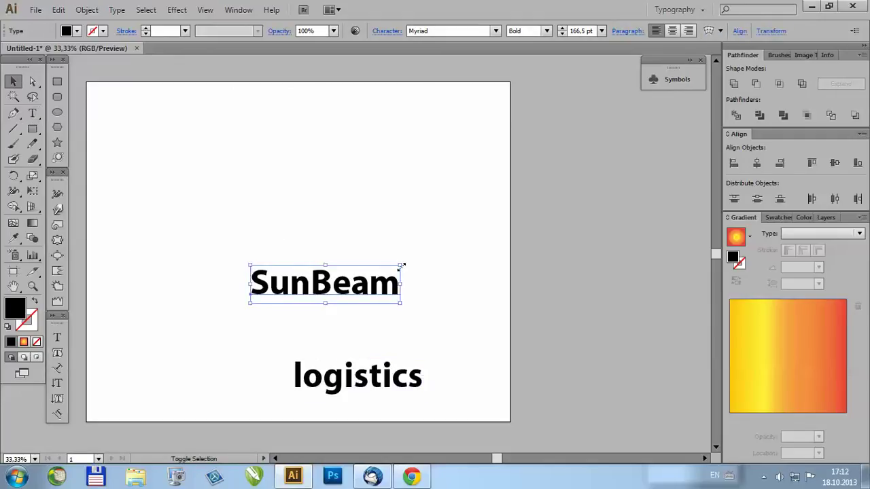
Step: Scale SunBeam up to 235.9 pt and move logistics up-left beneath it
{"action": "left_click_drag", "start_coordinate": [399, 265], "coordinate": [462, 249]}
{"action": "left_click_drag", "start_coordinate": [353, 282], "coordinate": [289, 302]}
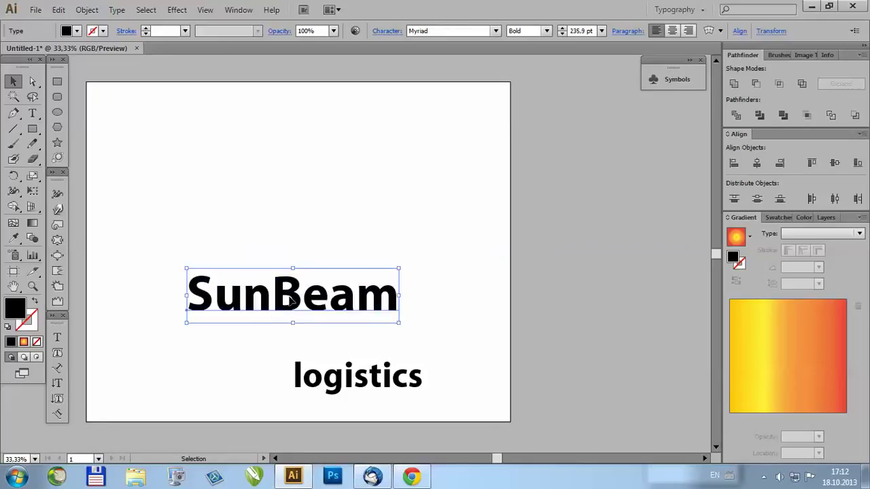
{"action": "left_click_drag", "start_coordinate": [400, 386], "coordinate": [359, 364]}
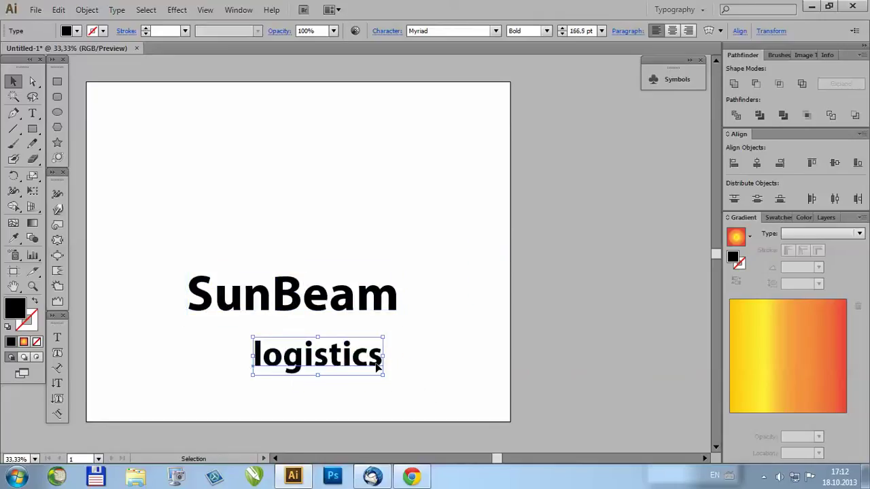
{"action": "left_click", "coordinate": [327, 330]}
Step: Highlight part of the SunBeam word for character editing
{"action": "scroll", "coordinate": [287, 301], "scroll_direction": "up", "scroll_amount": 2}
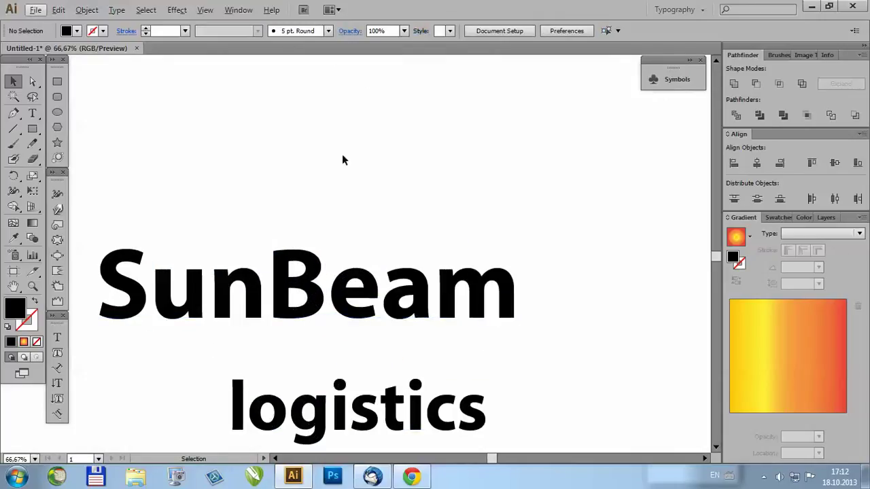
{"action": "left_click", "coordinate": [358, 293]}
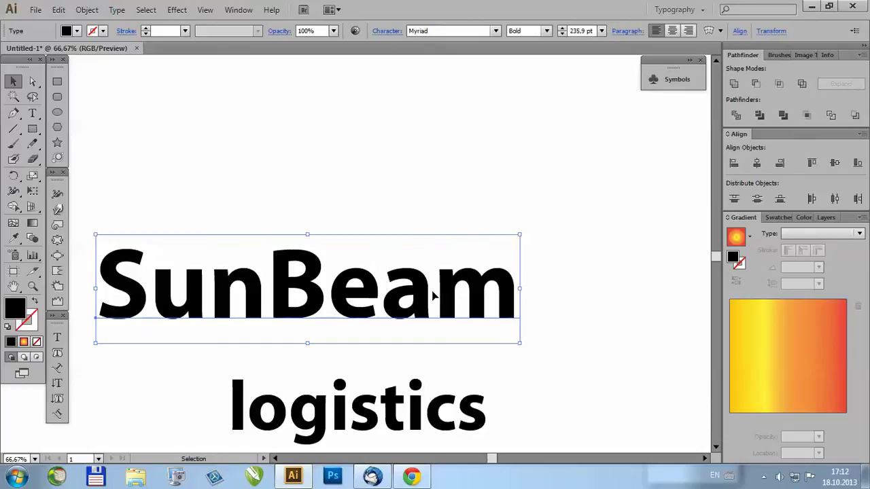
{"action": "scroll", "coordinate": [421, 290], "scroll_direction": "down", "scroll_amount": 2}
{"action": "scroll", "coordinate": [377, 294], "scroll_direction": "up", "scroll_amount": 2}
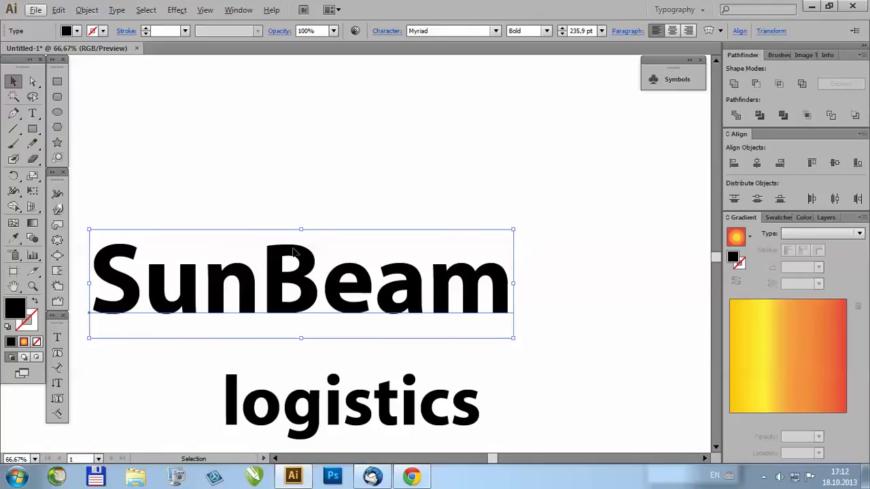
{"action": "key", "text": "t"}
{"action": "left_click_drag", "start_coordinate": [266, 266], "coordinate": [71, 290]}
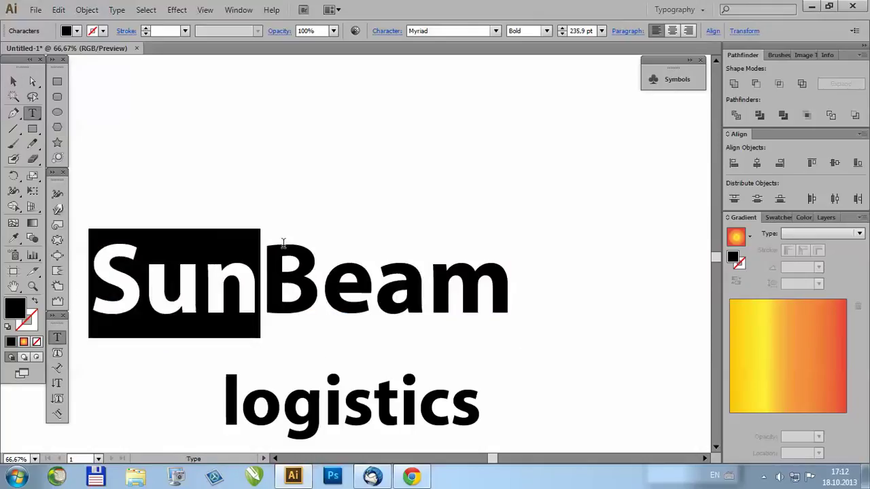
Step: Set the Beam letters to the Roman style, leaving Sun bold
{"action": "left_click", "coordinate": [375, 272]}
{"action": "left_click_drag", "start_coordinate": [261, 279], "coordinate": [598, 291]}
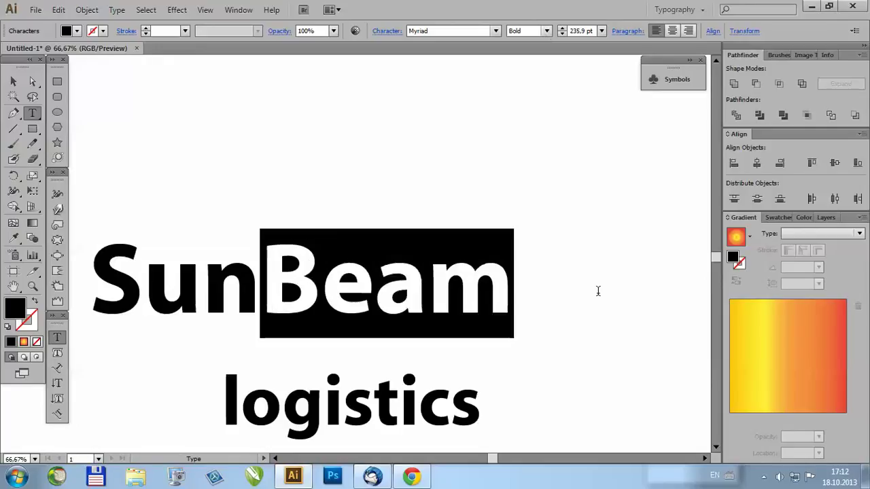
{"action": "left_click", "coordinate": [547, 31]}
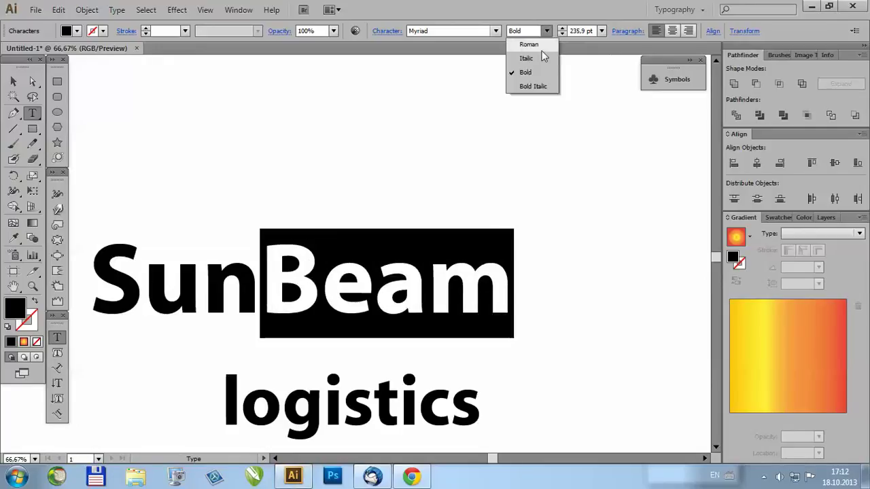
{"action": "left_click", "coordinate": [534, 47]}
{"action": "left_click", "coordinate": [15, 82]}
{"action": "left_click", "coordinate": [329, 165]}
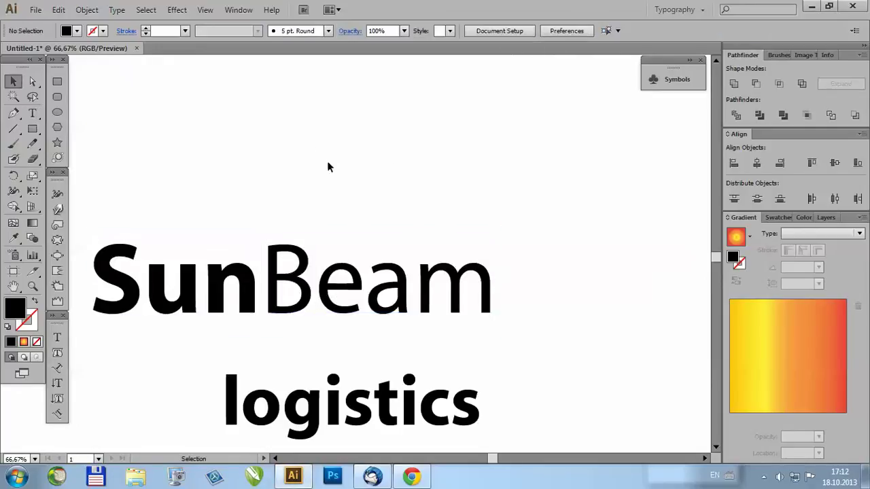
Step: Shrink logistics to 100.27 pt so it fits under Beam
{"action": "scroll", "coordinate": [317, 307], "scroll_direction": "left", "scroll_amount": 2}
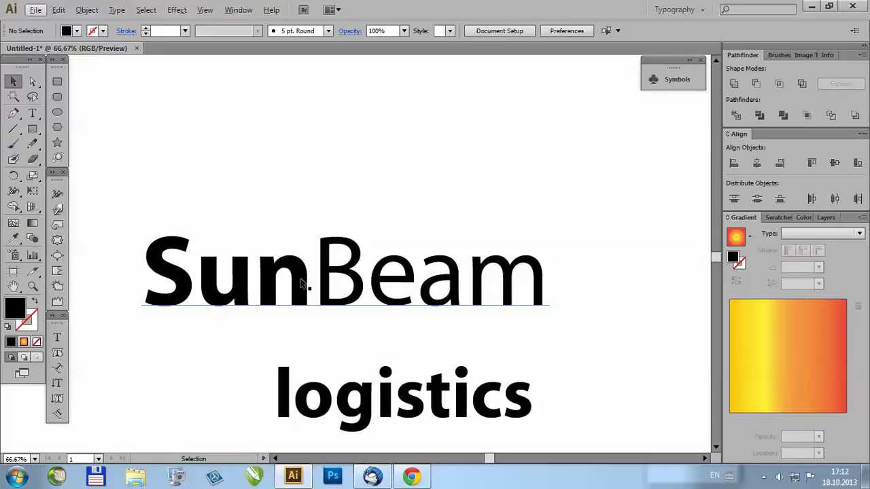
{"action": "left_click", "coordinate": [523, 403]}
{"action": "left_click_drag", "start_coordinate": [534, 357], "coordinate": [523, 340]}
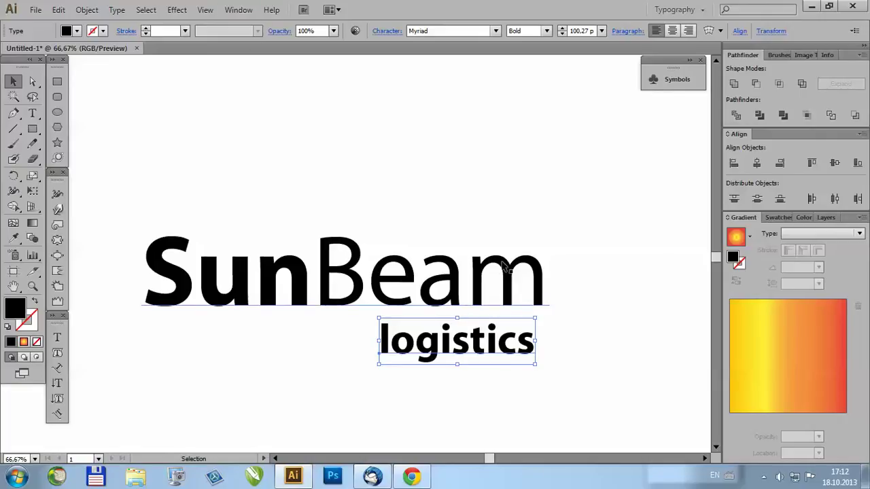
{"action": "left_click", "coordinate": [448, 388]}
Step: Shrink logistics to 69.91 pt and raise it about 21 px closer to SunBeam
{"action": "key", "text": "t"}
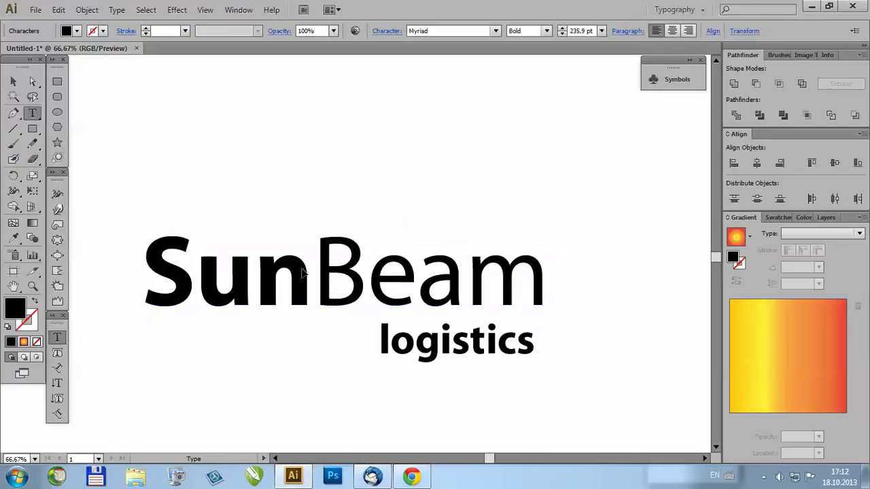
{"action": "left_click", "coordinate": [310, 271]}
{"action": "key", "text": "Escape"}
{"action": "left_click", "coordinate": [425, 216]}
{"action": "scroll", "coordinate": [534, 351], "scroll_direction": "up", "scroll_amount": 1}
{"action": "left_click", "coordinate": [532, 348]}
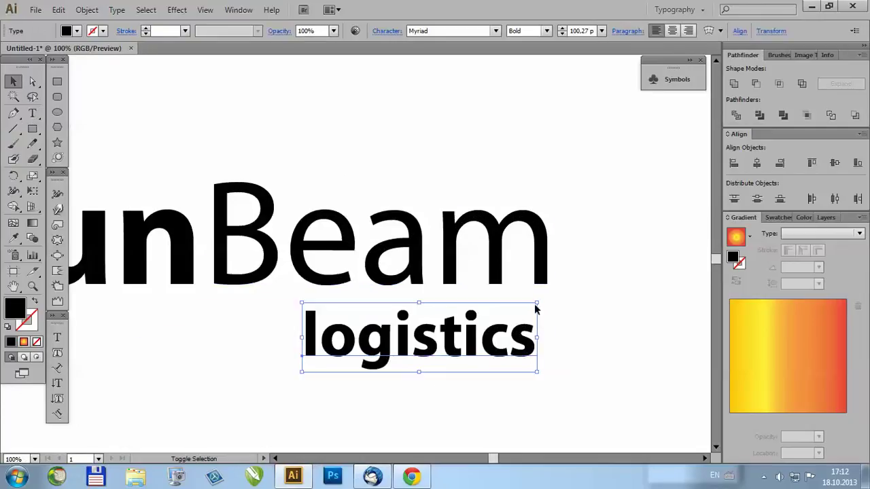
{"action": "left_click_drag", "start_coordinate": [534, 305], "coordinate": [467, 324]}
{"action": "left_click", "coordinate": [505, 344]}
{"action": "mouse_move", "coordinate": [457, 359]}
{"action": "left_mouse_down"}
{"action": "mouse_move", "coordinate": [564, 337]}
{"action": "mouse_move", "coordinate": [455, 347]}
{"action": "left_mouse_up"}
Step: Spread out the letters of logistics by inserting spaces between them
{"action": "key", "text": "t"}
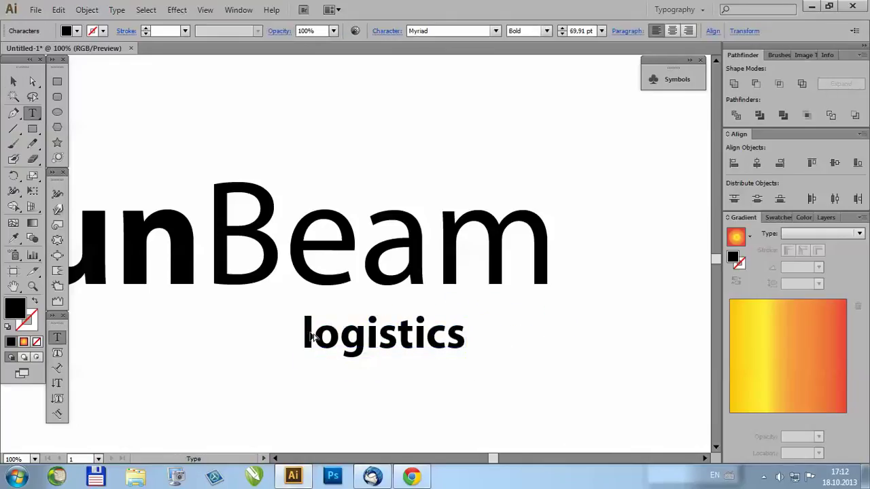
{"action": "key", "text": "space"}
{"action": "key", "text": "Right"}
{"action": "key", "text": "space"}
{"action": "key", "text": "Right"}
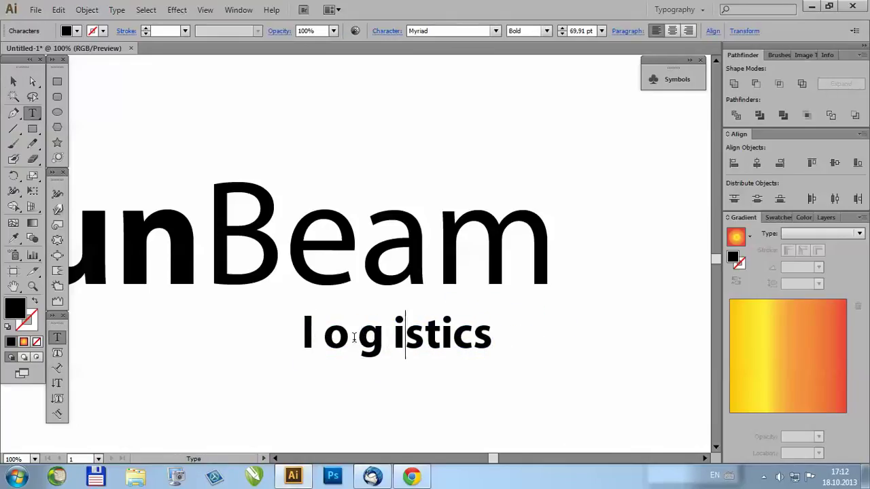
{"action": "key", "text": "space"}
{"action": "key", "text": "Right"}
{"action": "key", "text": "space"}
{"action": "key", "text": "Right"}
{"action": "key", "text": "space"}
{"action": "key", "text": "Right"}
{"action": "key", "text": "space"}
{"action": "key", "text": "Right"}
{"action": "key", "text": "space"}
{"action": "key", "text": "Right"}
{"action": "key", "text": "space"}
{"action": "key", "text": "Right"}
{"action": "key", "text": "space"}
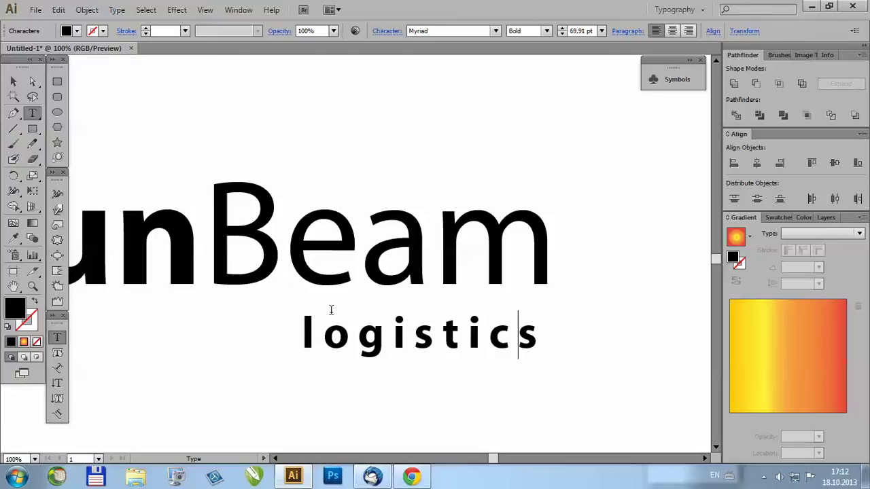
{"action": "left_click", "coordinate": [15, 82]}
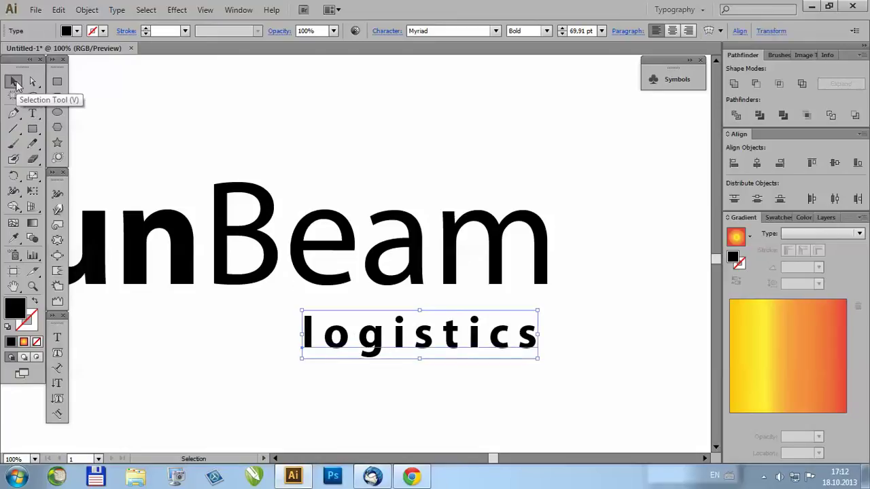
{"action": "left_click", "coordinate": [416, 271]}
{"action": "left_click", "coordinate": [566, 355]}
{"action": "scroll", "coordinate": [408, 269], "scroll_direction": "down", "scroll_amount": 2}
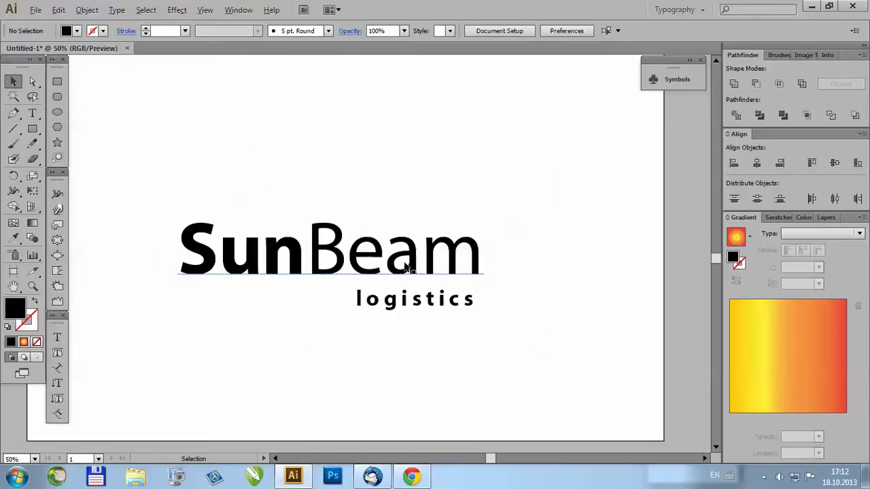
{"action": "key", "text": "alt"}
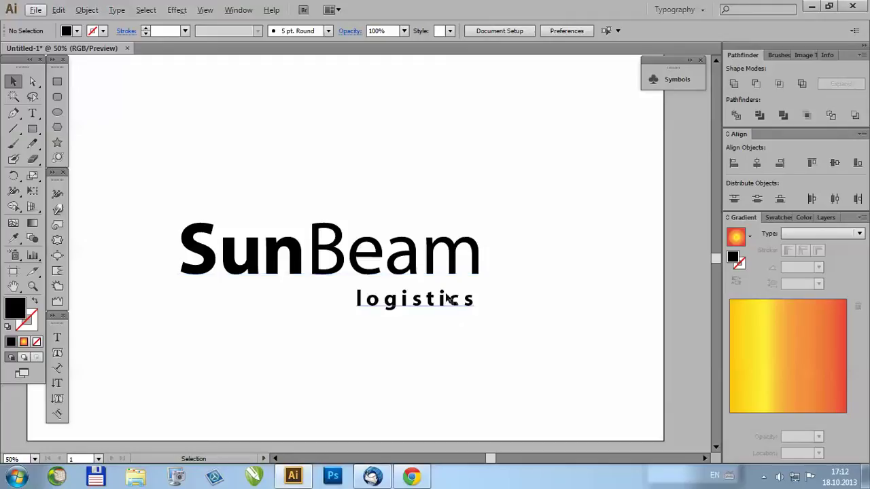
Step: Convert the SunBeam and logistics text to outlines
{"action": "left_click", "coordinate": [453, 253]}
{"action": "right_click", "coordinate": [450, 257]}
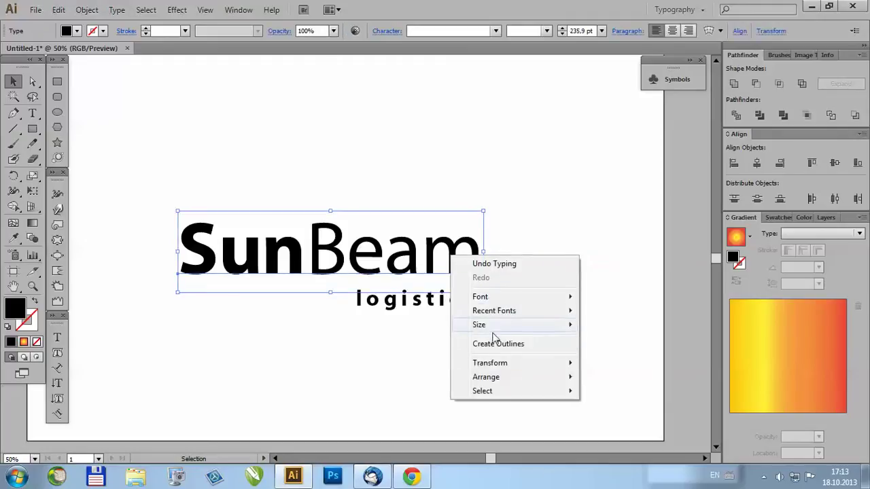
{"action": "left_click", "coordinate": [490, 343]}
{"action": "left_click", "coordinate": [474, 330]}
{"action": "left_click", "coordinate": [470, 306]}
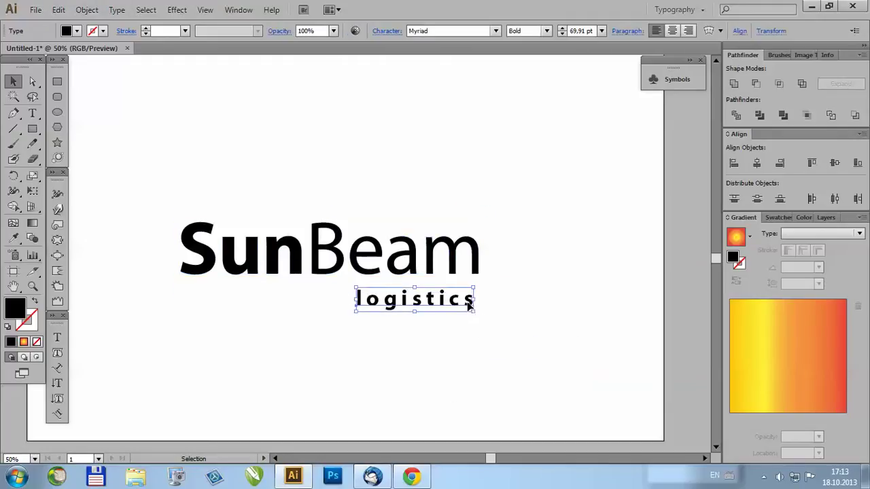
{"action": "right_click", "coordinate": [468, 303]}
{"action": "left_click", "coordinate": [497, 390]}
{"action": "left_click", "coordinate": [392, 331]}
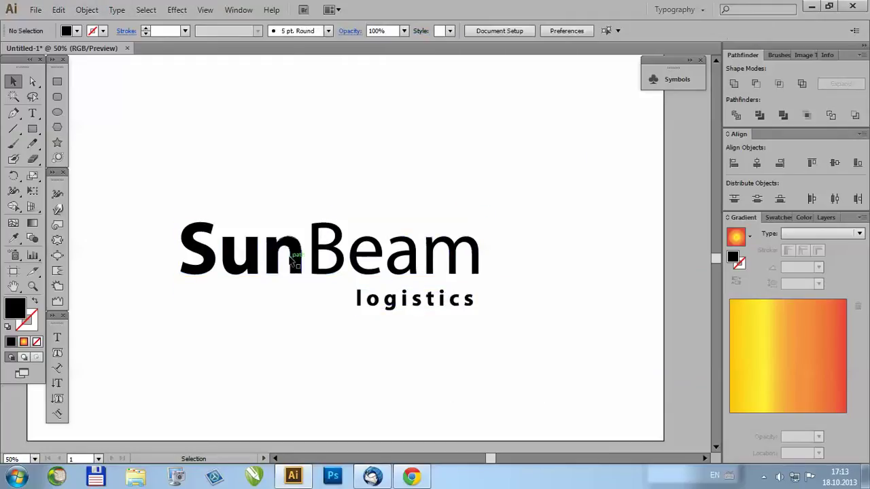
Step: Ungroup the SunBeam outlines and regroup the Sun letters and Beam letters separately
{"action": "left_click", "coordinate": [296, 256]}
{"action": "right_click", "coordinate": [297, 251]}
{"action": "left_click", "coordinate": [333, 329]}
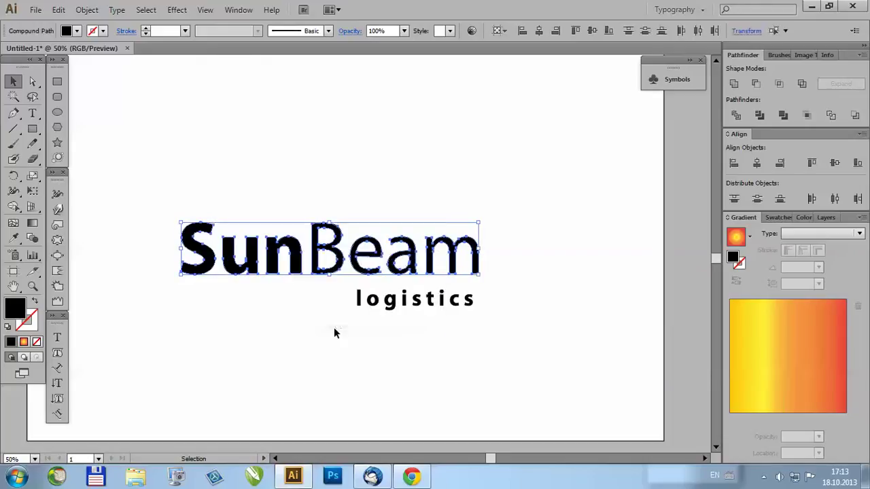
{"action": "left_click", "coordinate": [334, 330]}
{"action": "left_click_drag", "start_coordinate": [172, 191], "coordinate": [305, 317]}
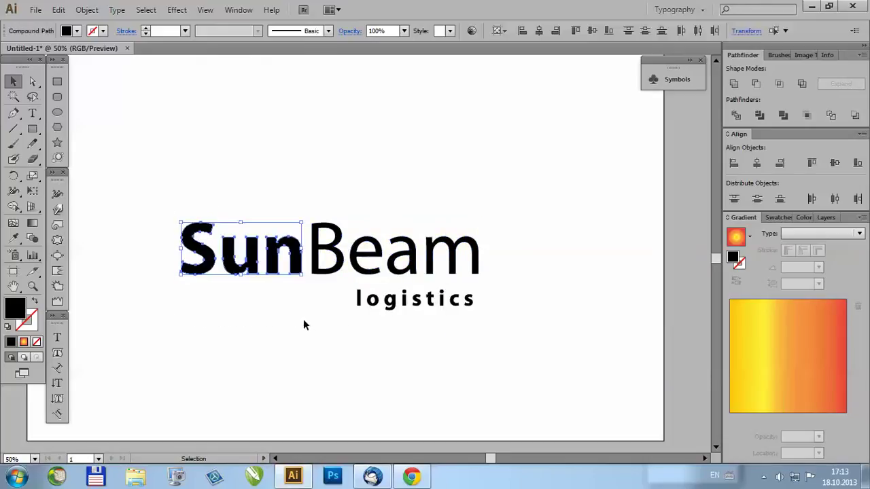
{"action": "key", "text": "ctrl+g"}
{"action": "left_click_drag", "start_coordinate": [524, 239], "coordinate": [337, 253]}
{"action": "key", "text": "ctrl+g"}
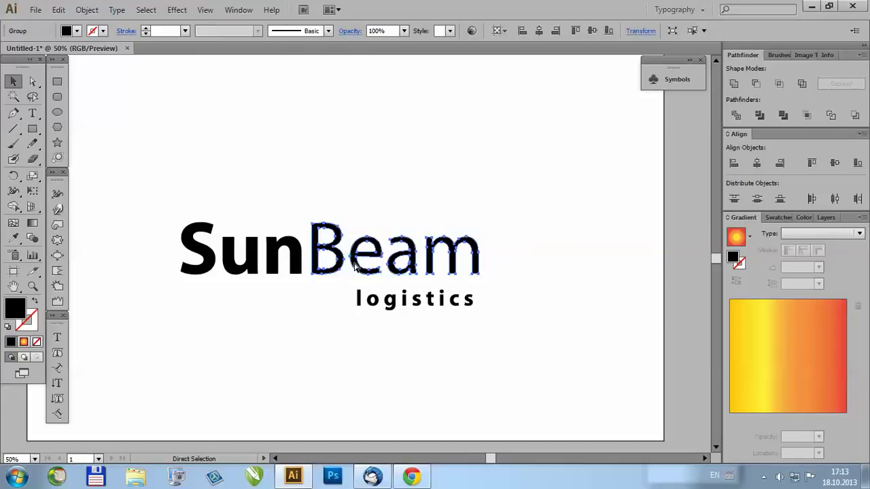
{"action": "left_click", "coordinate": [431, 330]}
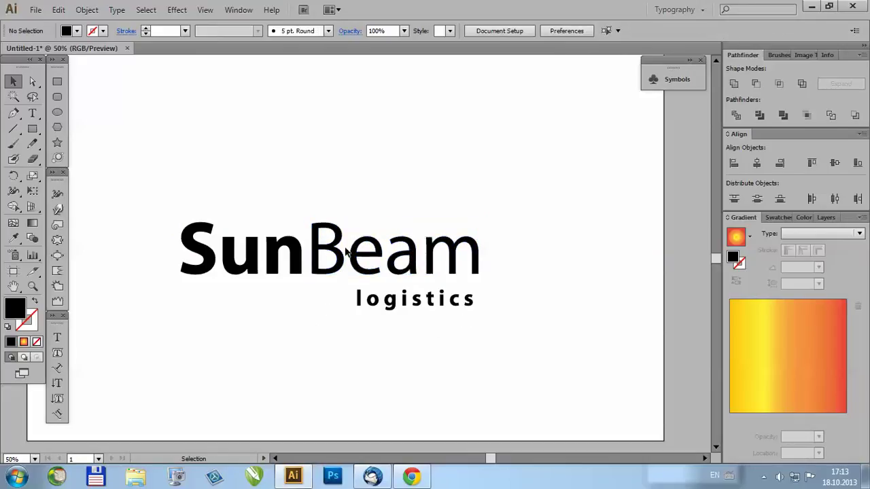
{"action": "left_click", "coordinate": [289, 239]}
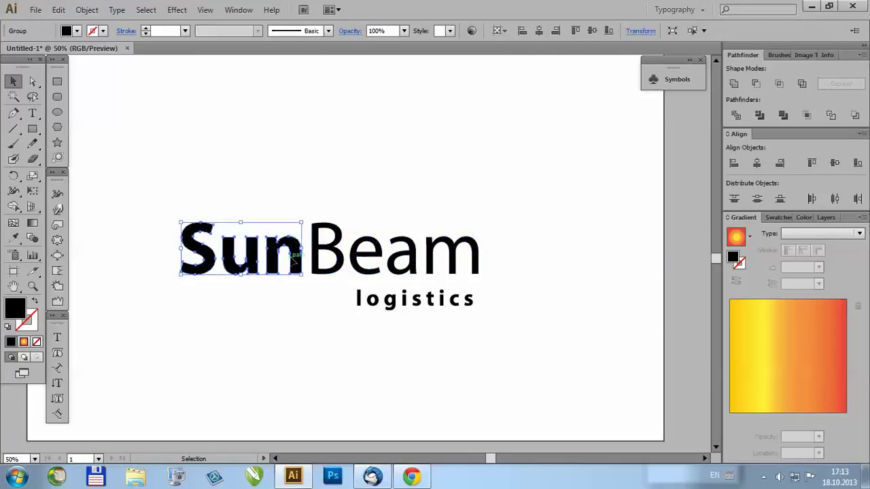
Step: Fill Sun with the linear Orange, Yellow gradient running vertically from the top down
{"action": "left_click", "coordinate": [750, 236]}
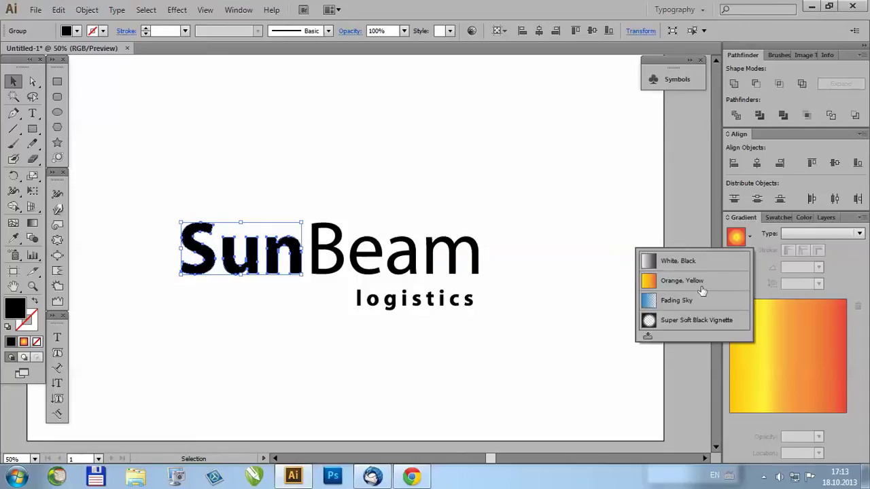
{"action": "left_click", "coordinate": [666, 286]}
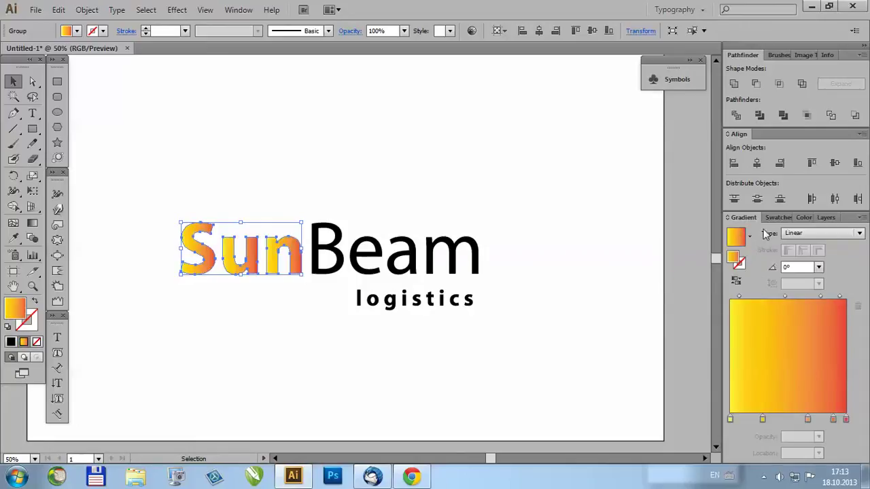
{"action": "left_click", "coordinate": [32, 223]}
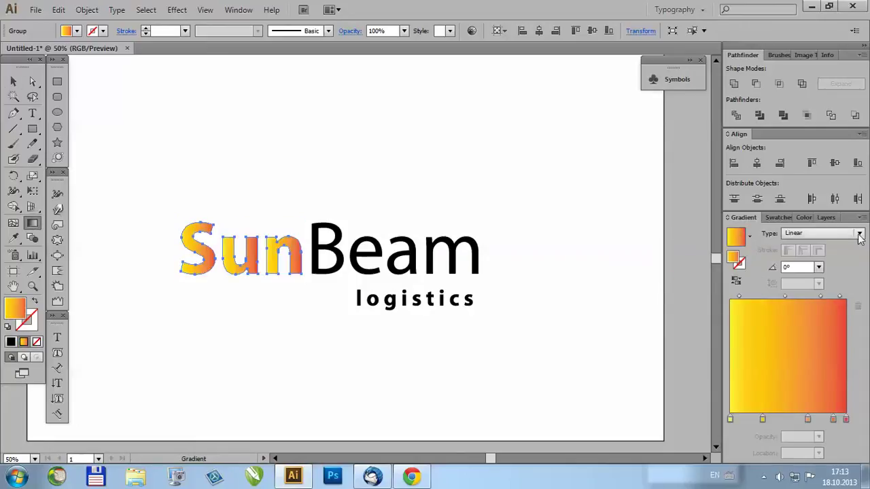
{"action": "left_click", "coordinate": [823, 233]}
{"action": "left_click", "coordinate": [798, 246]}
{"action": "left_click_drag", "start_coordinate": [255, 215], "coordinate": [256, 262]}
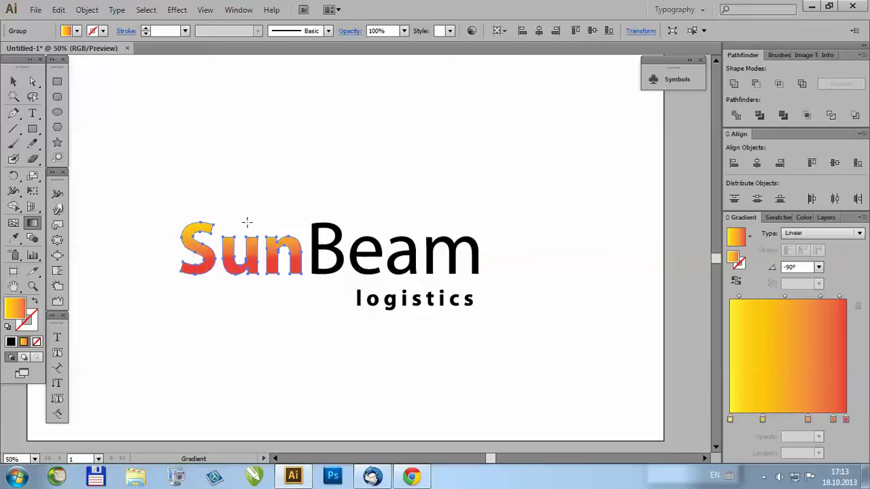
{"action": "left_click_drag", "start_coordinate": [248, 218], "coordinate": [251, 270]}
{"action": "key", "text": "v"}
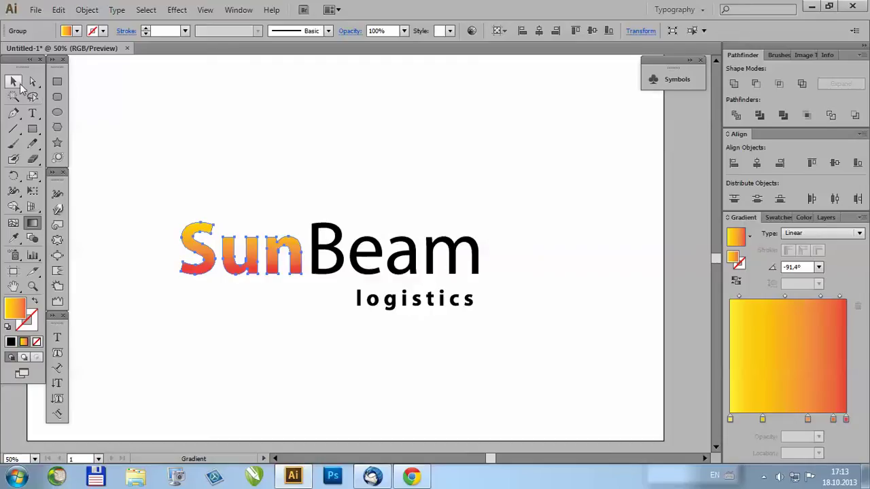
Step: Try reversing the Sun gradient, then restore it with yellow on top
{"action": "left_click", "coordinate": [273, 186]}
{"action": "key", "text": "ctrl+minus"}
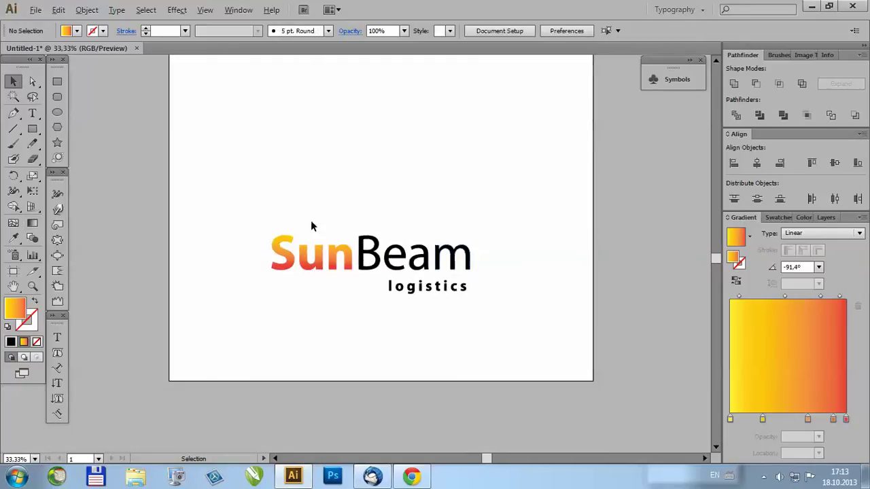
{"action": "scroll", "coordinate": [313, 224], "scroll_direction": "up", "scroll_amount": 3}
{"action": "scroll", "coordinate": [204, 252], "scroll_direction": "down", "scroll_amount": 2}
{"action": "scroll", "coordinate": [285, 282], "scroll_direction": "up", "scroll_amount": 1}
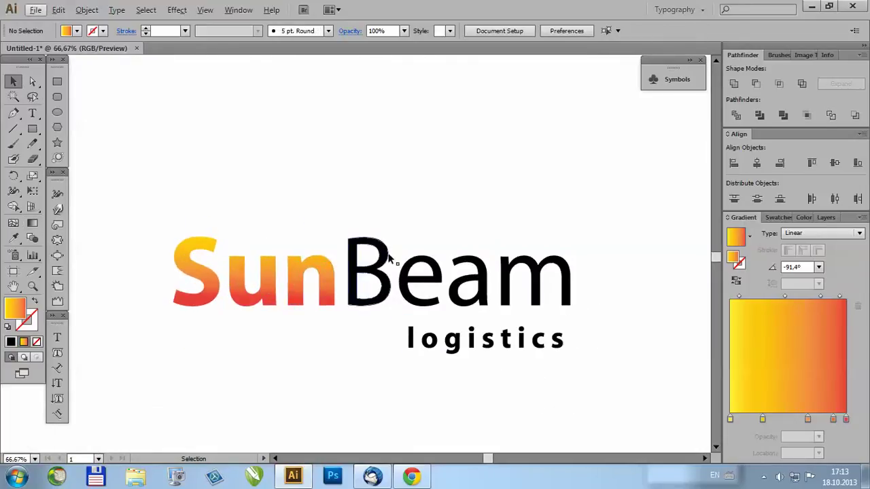
{"action": "scroll", "coordinate": [245, 283], "scroll_direction": "down", "scroll_amount": 1}
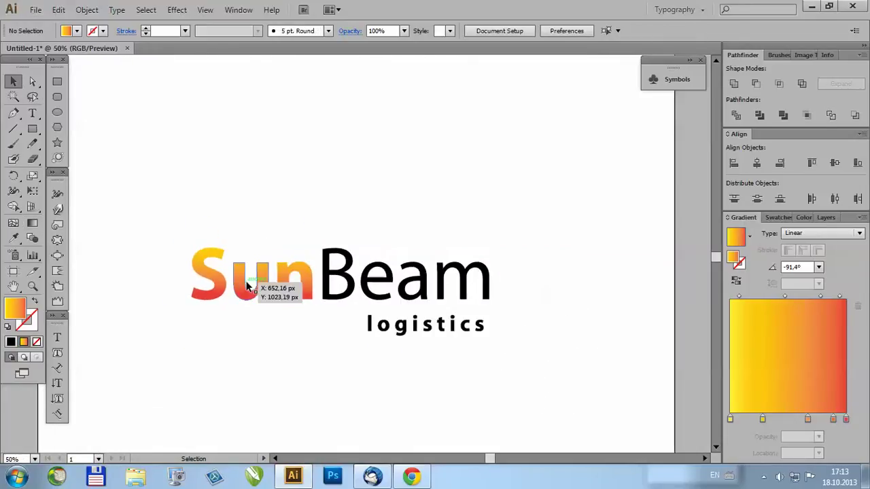
{"action": "left_click", "coordinate": [738, 282]}
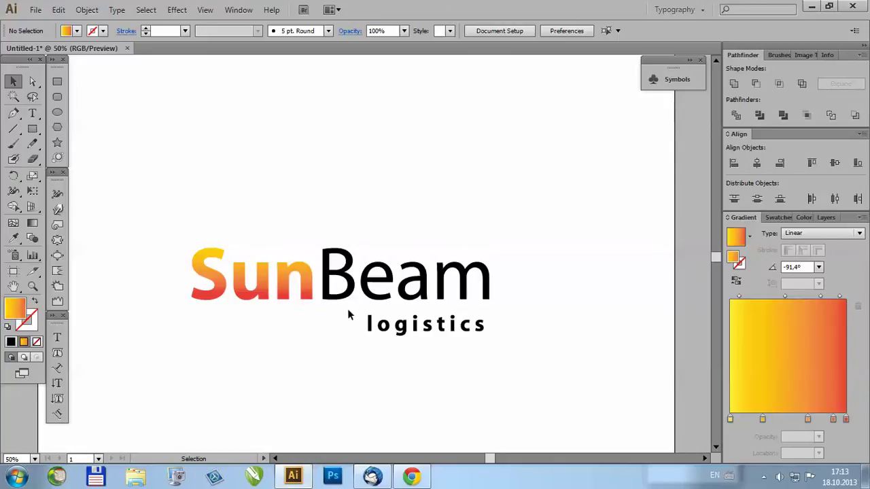
{"action": "left_click", "coordinate": [301, 263]}
{"action": "left_click", "coordinate": [737, 282]}
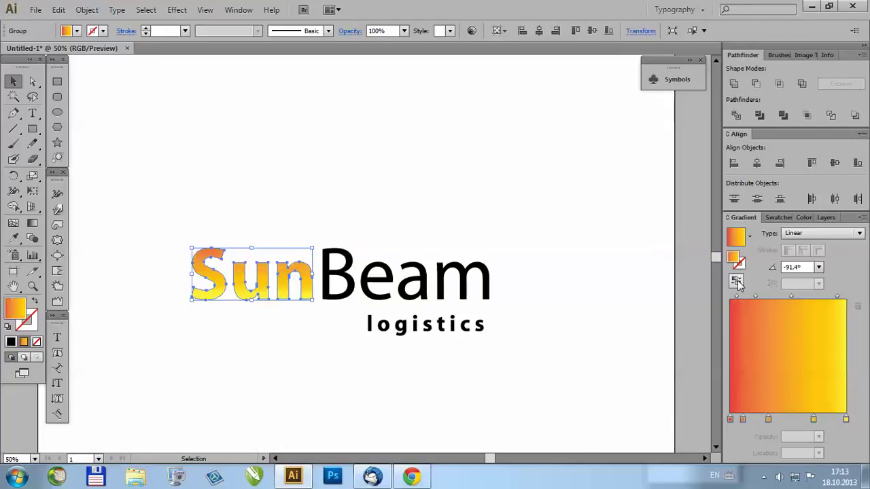
{"action": "left_click", "coordinate": [737, 282]}
{"action": "left_click", "coordinate": [416, 204]}
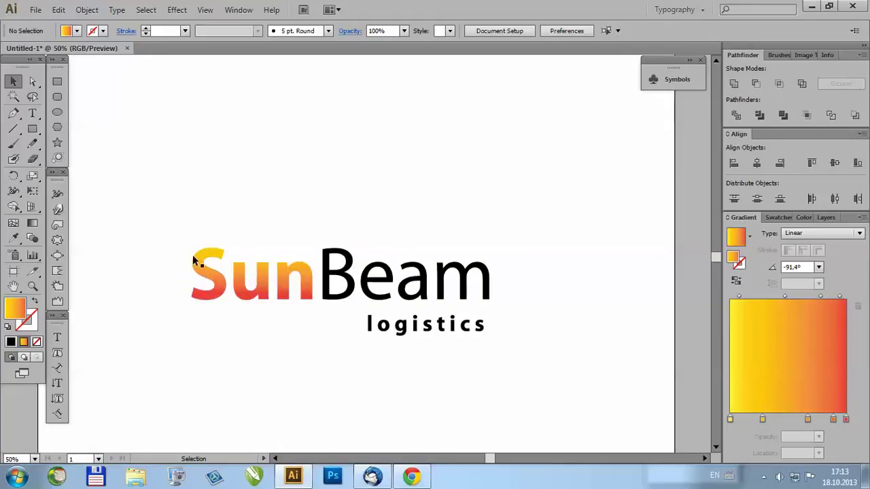
{"action": "left_click", "coordinate": [350, 282]}
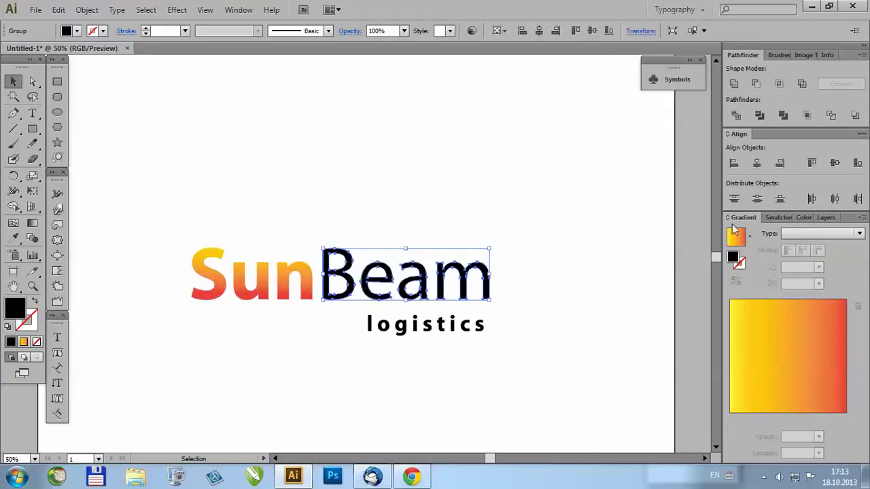
Step: Give Beam a slightly lighter dark grey fill from the Swatches panel
{"action": "left_click", "coordinate": [778, 218]}
{"action": "left_click", "coordinate": [739, 269]}
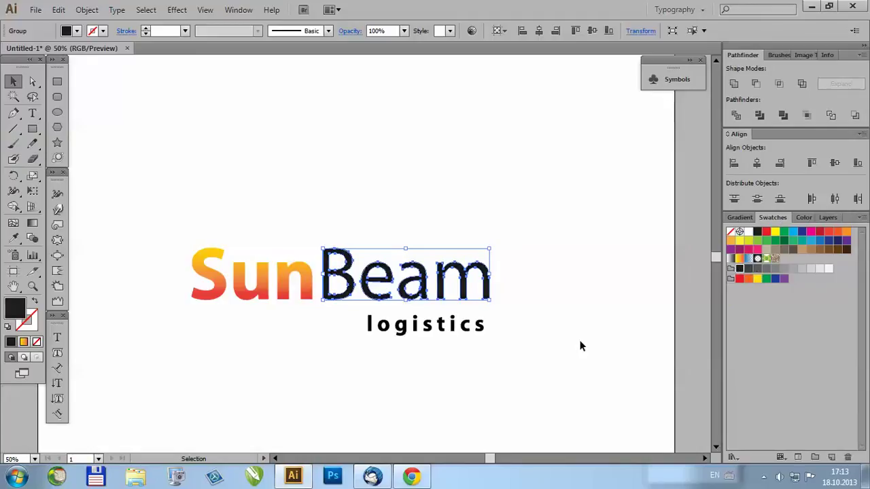
{"action": "left_click", "coordinate": [479, 326]}
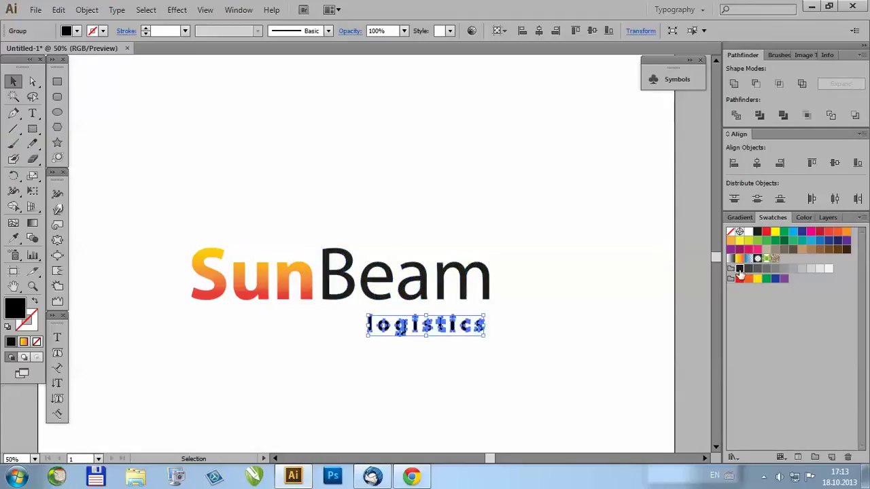
{"action": "left_click", "coordinate": [571, 335]}
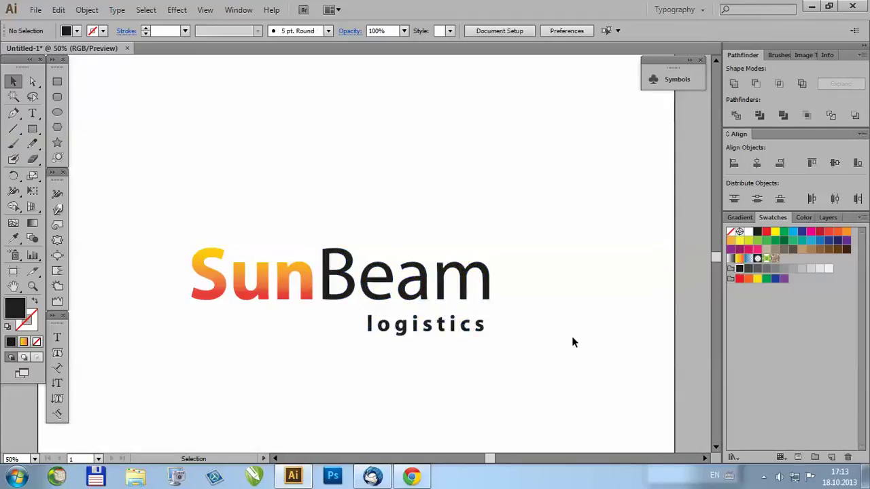
{"action": "left_click", "coordinate": [485, 330]}
Step: Move logistics up under Beam, its last letter aligned with Beam's right edge
{"action": "scroll", "coordinate": [495, 328], "scroll_direction": "up", "scroll_amount": 1}
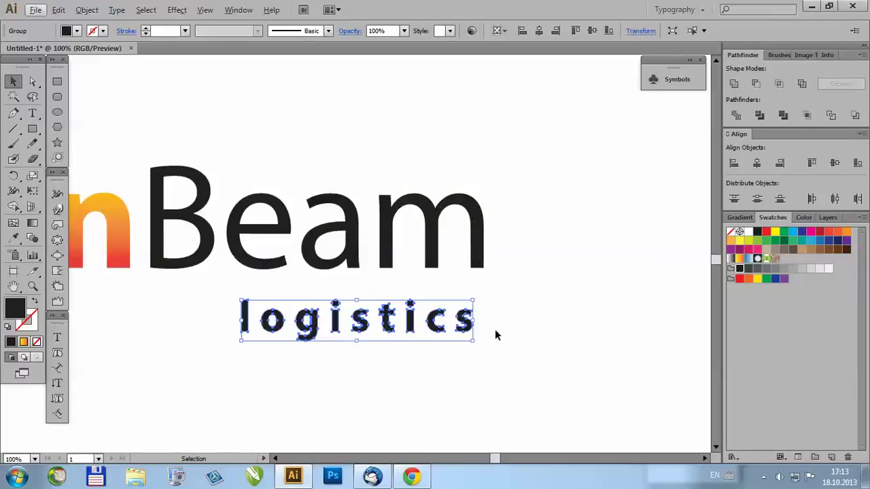
{"action": "scroll", "coordinate": [475, 327], "scroll_direction": "up", "scroll_amount": 1}
{"action": "left_click_drag", "start_coordinate": [457, 327], "coordinate": [482, 297]}
{"action": "scroll", "coordinate": [493, 256], "scroll_direction": "up", "scroll_amount": 1}
{"action": "mouse_move", "coordinate": [469, 336]}
{"action": "left_mouse_down"}
{"action": "mouse_move", "coordinate": [452, 326]}
{"action": "mouse_move", "coordinate": [466, 330]}
{"action": "left_mouse_up"}
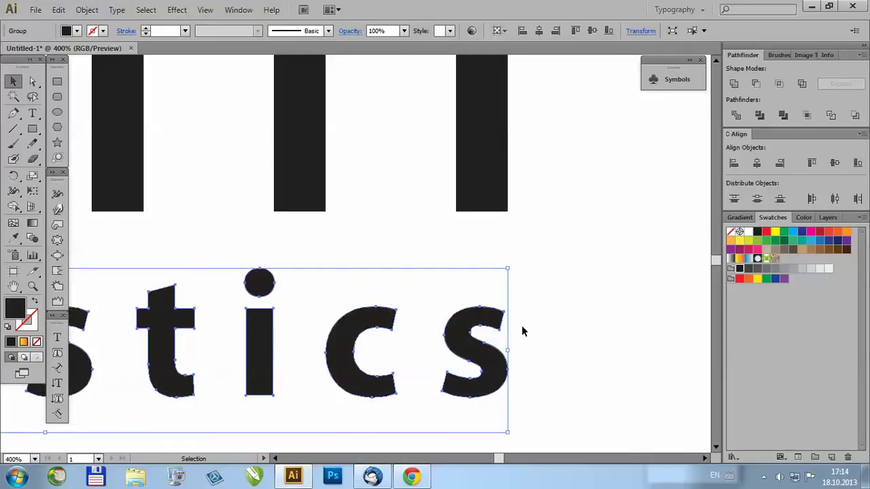
{"action": "left_click", "coordinate": [522, 327]}
{"action": "scroll", "coordinate": [528, 285], "scroll_direction": "down", "scroll_amount": 2}
{"action": "scroll", "coordinate": [577, 316], "scroll_direction": "down", "scroll_amount": 2}
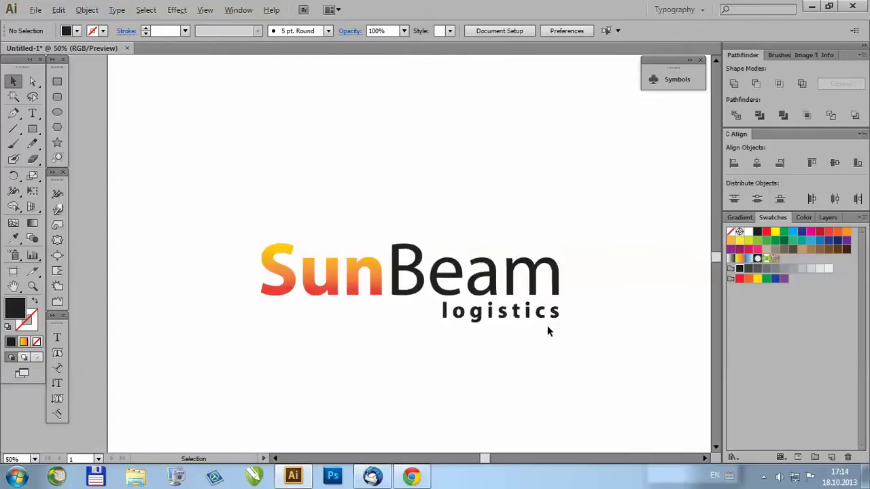
{"action": "scroll", "coordinate": [360, 309], "scroll_direction": "down", "scroll_amount": 2}
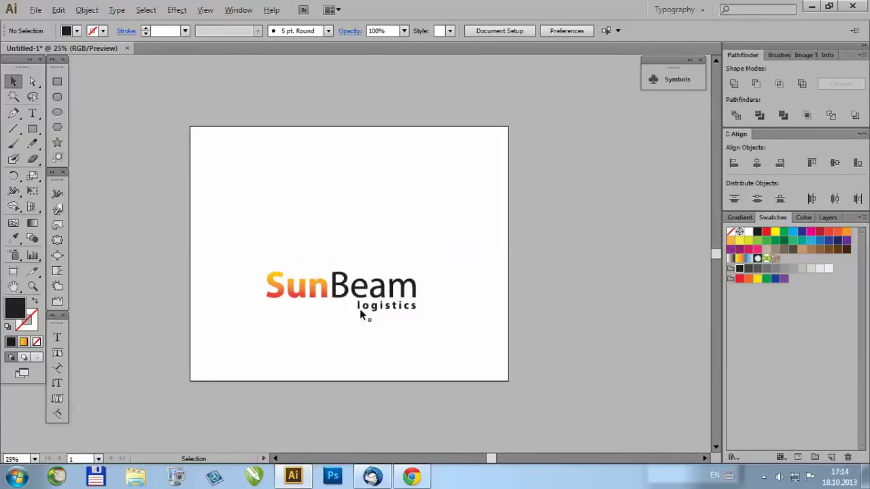
{"action": "scroll", "coordinate": [346, 299], "scroll_direction": "up", "scroll_amount": 1}
{"action": "scroll", "coordinate": [443, 325], "scroll_direction": "up", "scroll_amount": 1}
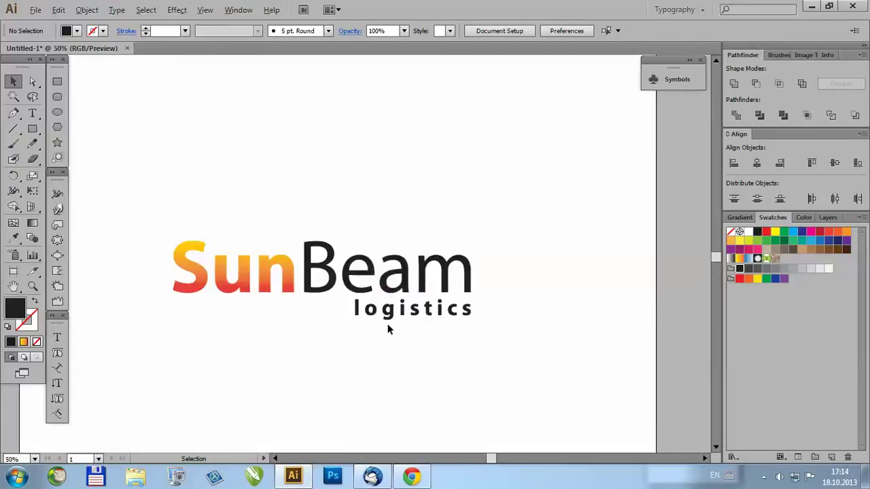
{"action": "scroll", "coordinate": [388, 327], "scroll_direction": "down", "scroll_amount": 1}
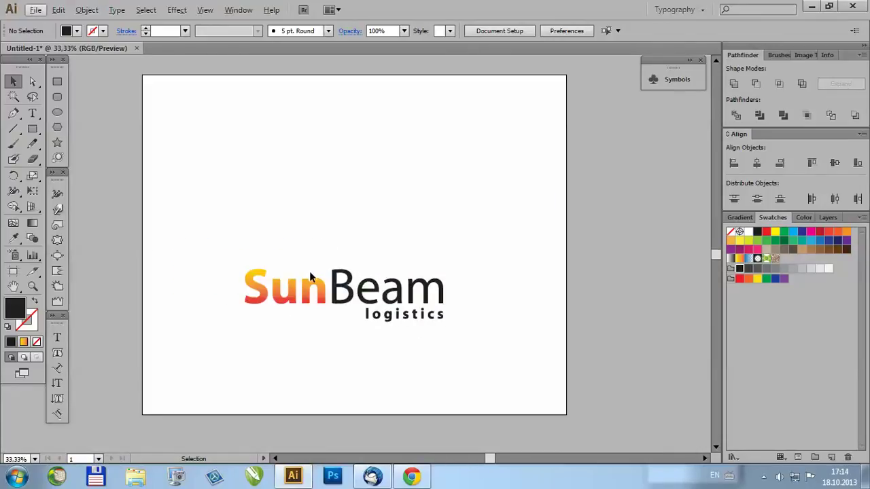
Step: Draw a new circle above the SunBeam wordmark and zoom in on it
{"action": "left_click", "coordinate": [57, 115]}
{"action": "left_click_drag", "start_coordinate": [343, 168], "coordinate": [428, 250]}
{"action": "left_click", "coordinate": [13, 81]}
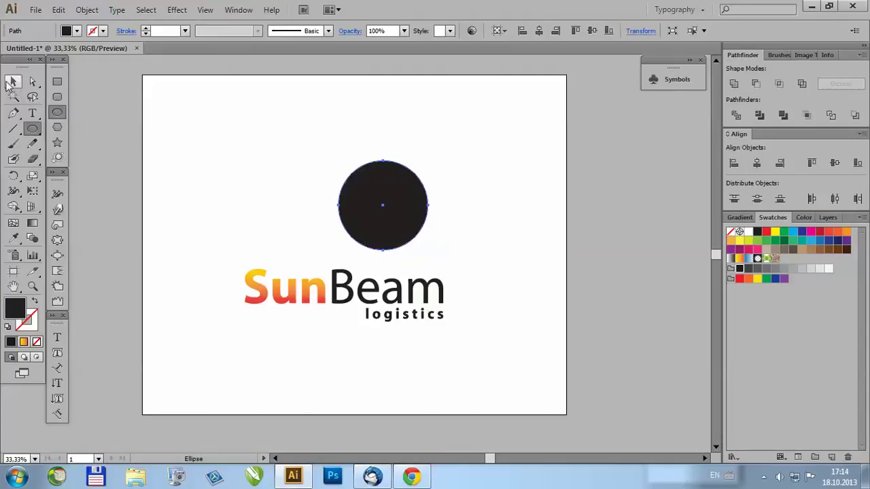
{"action": "left_click", "coordinate": [188, 181]}
{"action": "key", "text": "ctrl+plus"}
{"action": "left_click", "coordinate": [394, 216]}
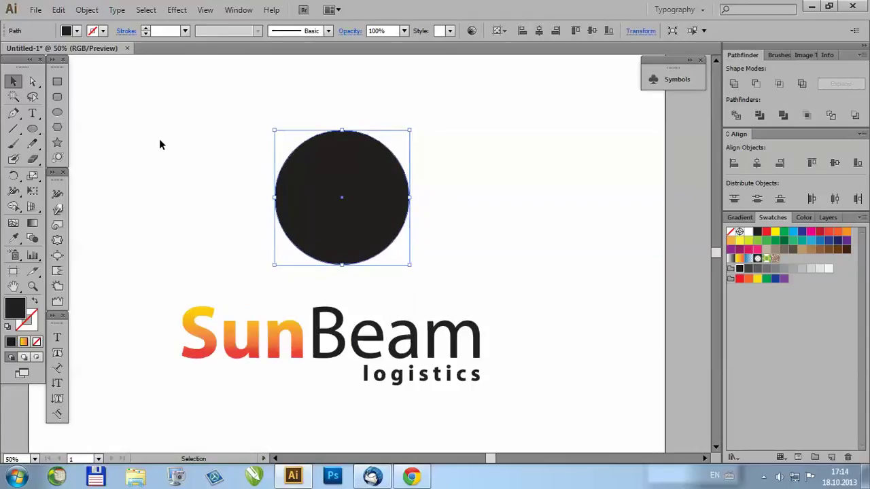
Step: Cut away the circle's left half with a covering rectangle and Pathfinder Minus Front
{"action": "left_click", "coordinate": [57, 83]}
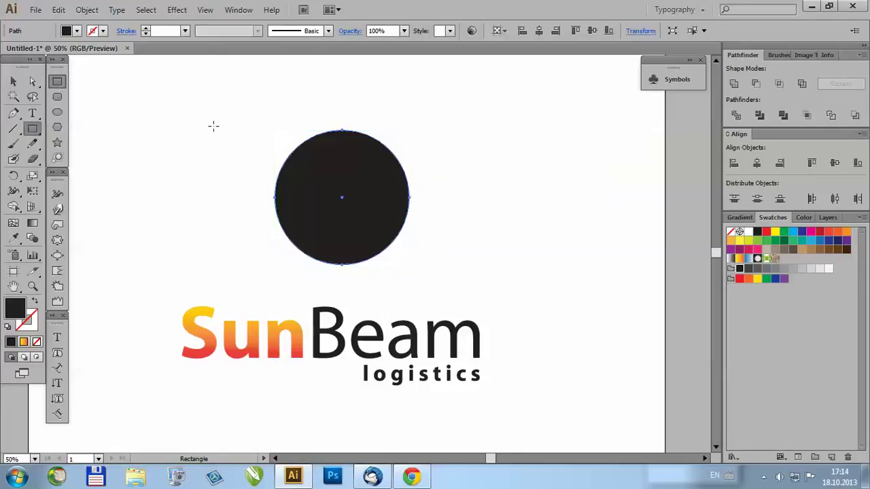
{"action": "left_click_drag", "start_coordinate": [208, 115], "coordinate": [342, 275]}
{"action": "key", "text": "v"}
{"action": "left_click", "coordinate": [393, 199], "text": "shift"}
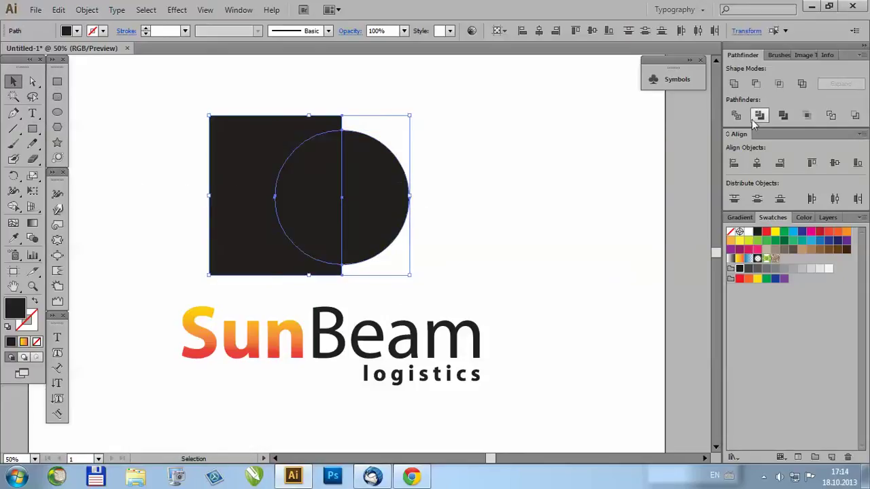
{"action": "left_click", "coordinate": [756, 84]}
{"action": "left_click", "coordinate": [545, 184]}
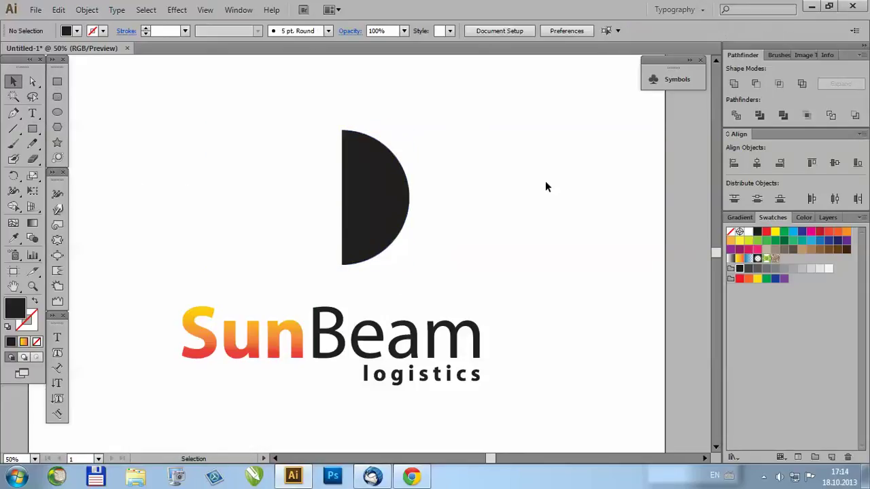
{"action": "left_click", "coordinate": [388, 196]}
Step: Apply a 3D Revolve in Front position and open Map Art with Preview on
{"action": "left_click", "coordinate": [177, 10]}
{"action": "mouse_move", "coordinate": [190, 82]}
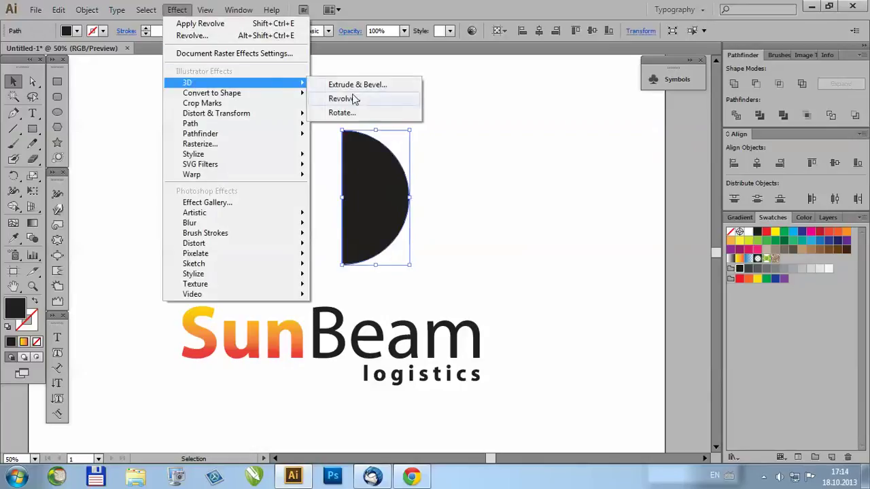
{"action": "left_click", "coordinate": [333, 97]}
{"action": "left_click", "coordinate": [624, 69]}
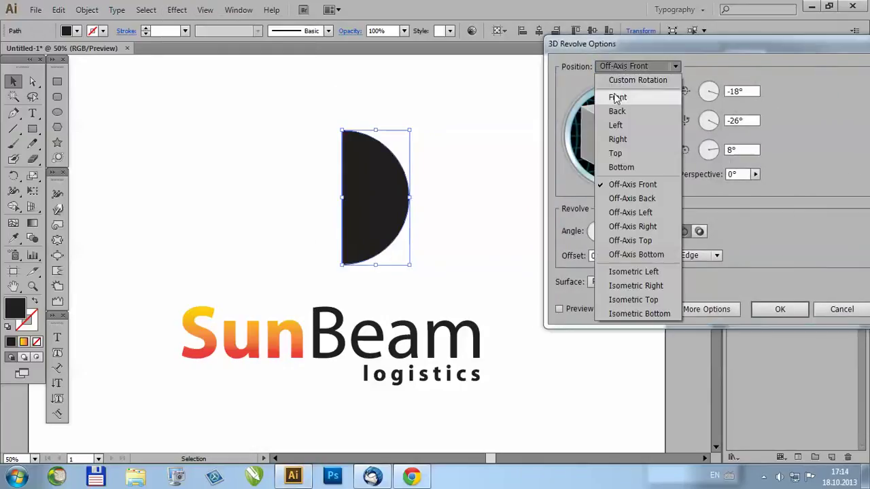
{"action": "left_click", "coordinate": [615, 97]}
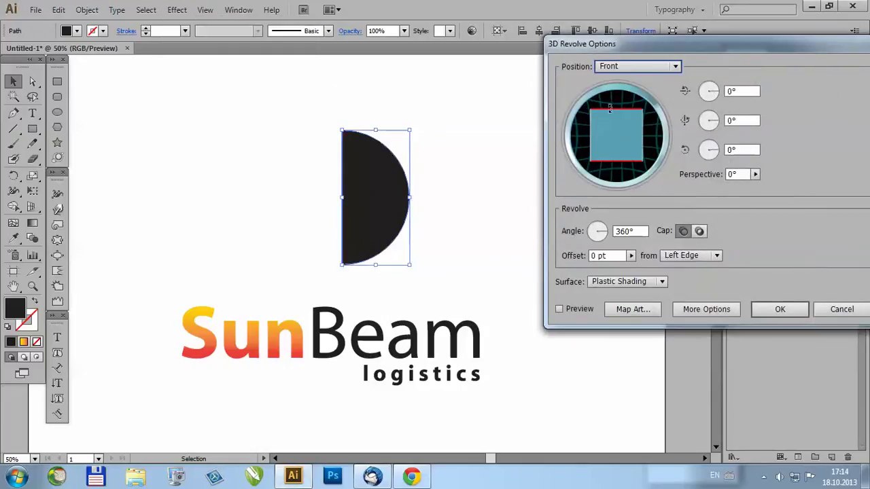
{"action": "left_click", "coordinate": [632, 309]}
{"action": "left_click", "coordinate": [563, 297]}
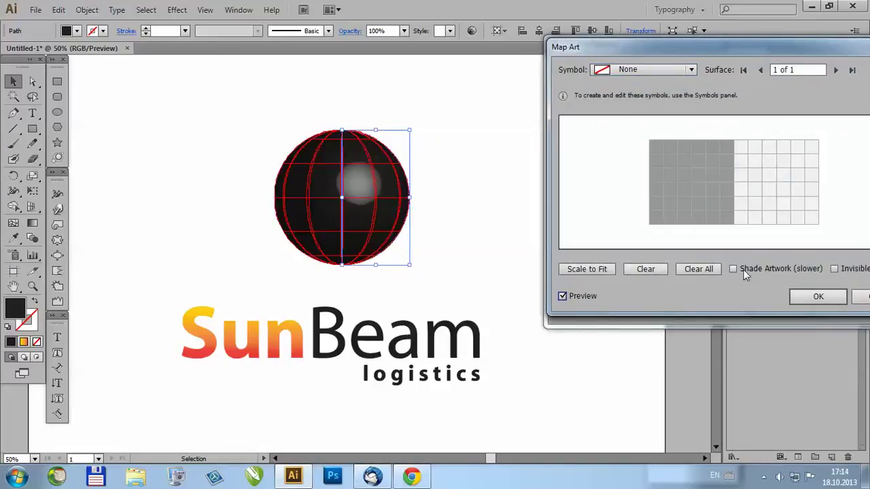
Step: Enable Invisible Geometry and try the revolve grid and Vector Grime symbols on the surface
{"action": "left_click_drag", "start_coordinate": [782, 46], "coordinate": [656, 42]}
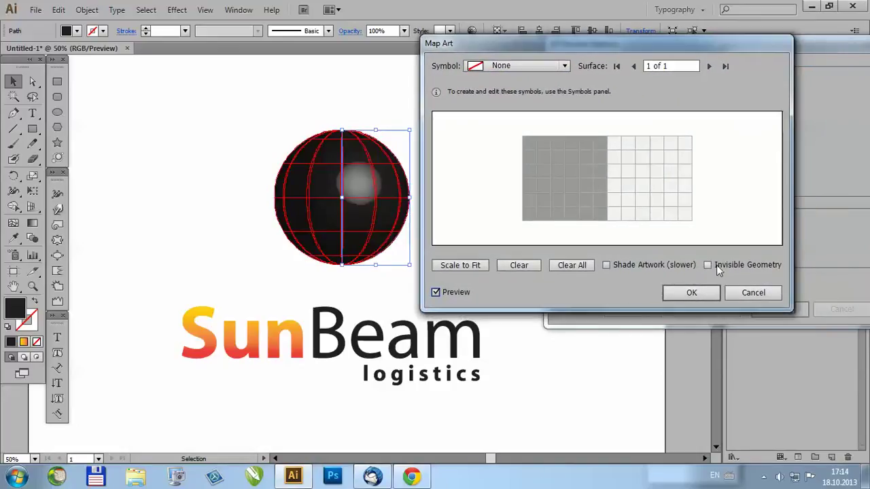
{"action": "left_click", "coordinate": [707, 266]}
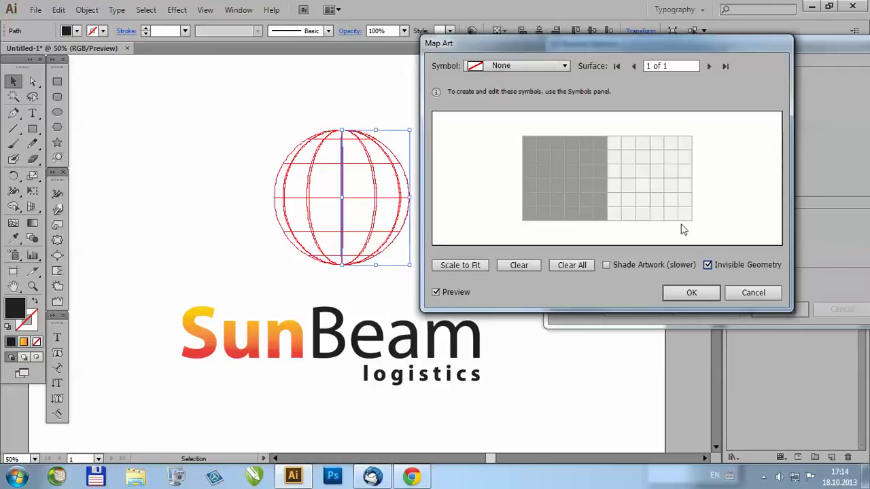
{"action": "left_click", "coordinate": [564, 65]}
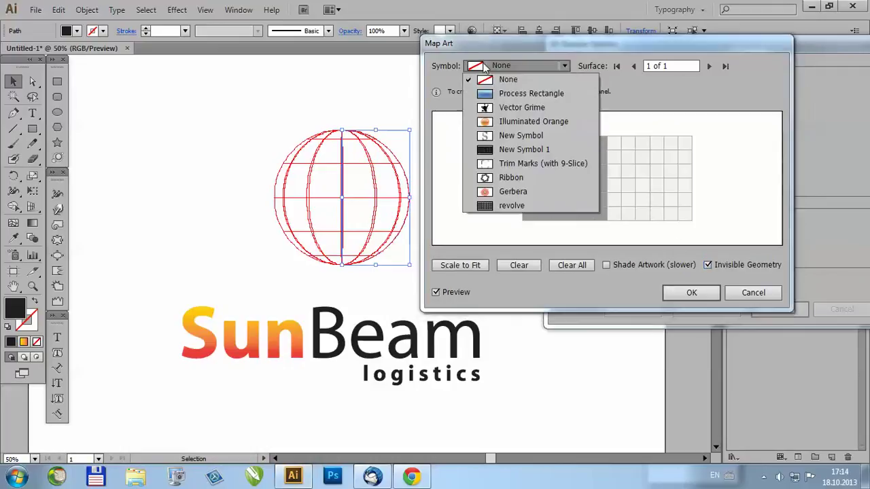
{"action": "left_click", "coordinate": [501, 205]}
{"action": "left_click_drag", "start_coordinate": [566, 50], "coordinate": [617, 59]}
{"action": "left_click", "coordinate": [601, 74]}
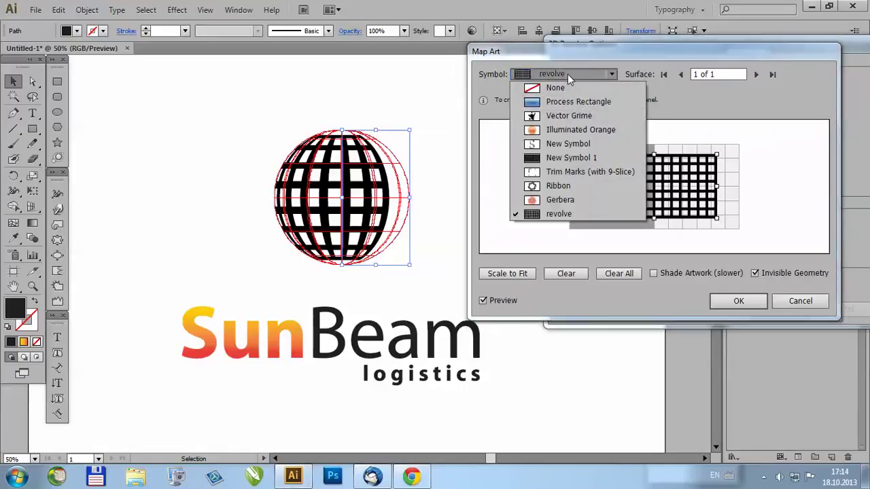
{"action": "left_click", "coordinate": [556, 120]}
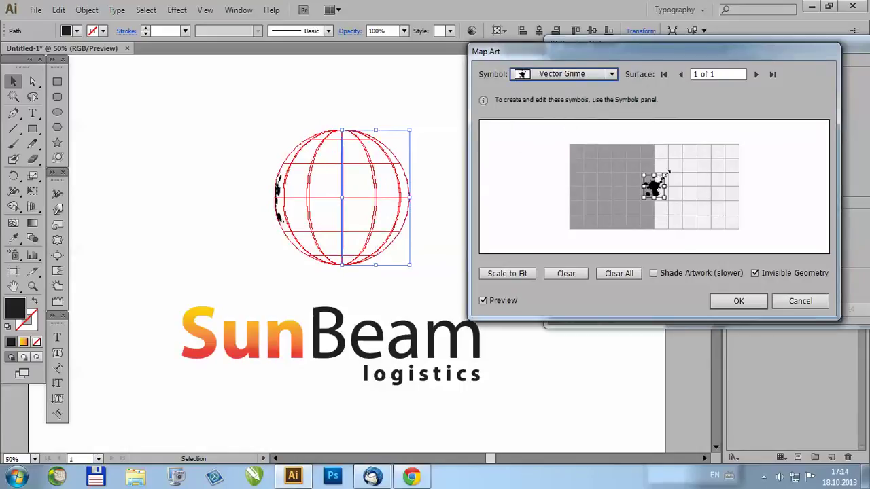
{"action": "left_click_drag", "start_coordinate": [667, 174], "coordinate": [721, 119]}
{"action": "left_click_drag", "start_coordinate": [683, 175], "coordinate": [683, 193]}
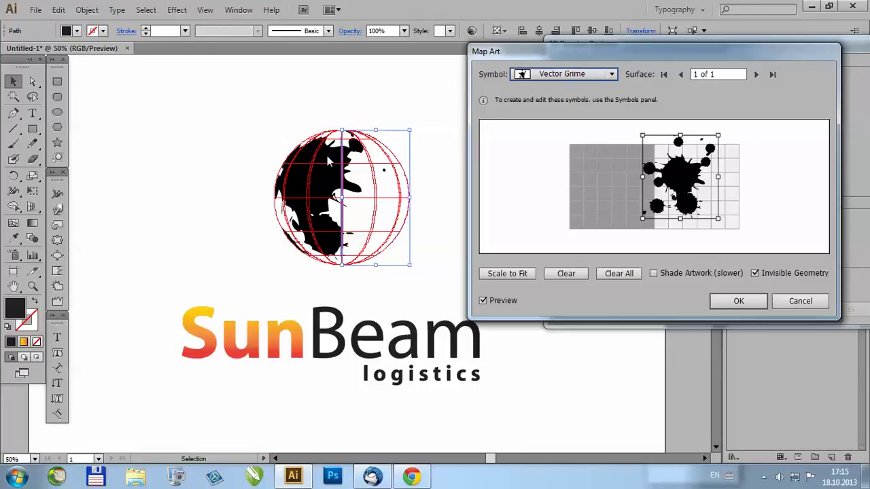
Step: Map the revolve grid symbol rotated about 30° and shifted up-right, then confirm both dialogs
{"action": "left_click", "coordinate": [557, 73]}
{"action": "left_click", "coordinate": [558, 214]}
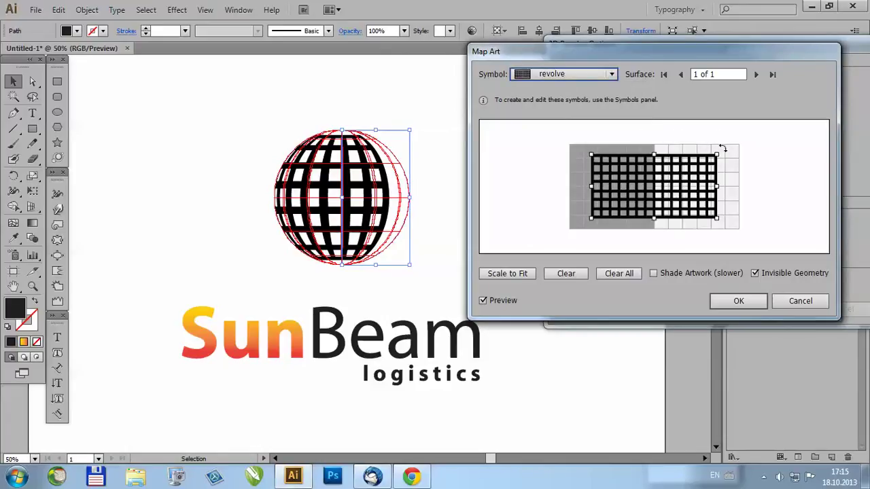
{"action": "left_click_drag", "start_coordinate": [722, 148], "coordinate": [684, 139]}
{"action": "left_click_drag", "start_coordinate": [651, 190], "coordinate": [660, 163]}
{"action": "left_click", "coordinate": [739, 301]}
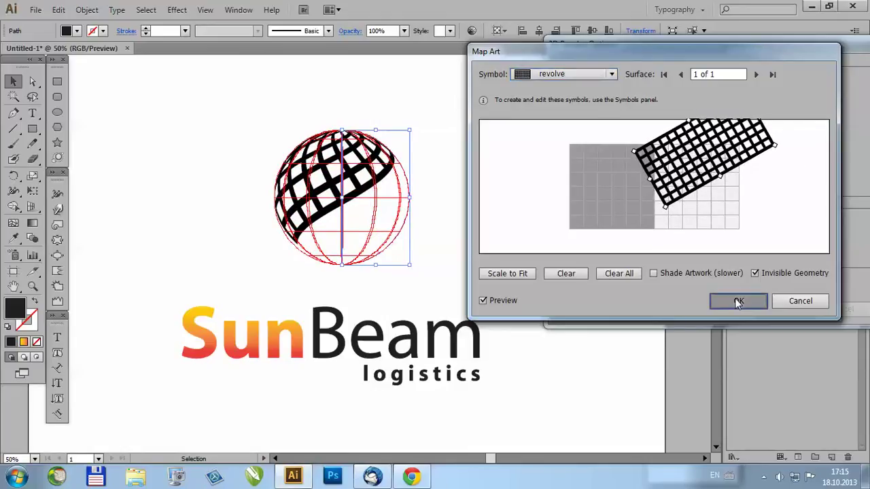
{"action": "left_click", "coordinate": [780, 310]}
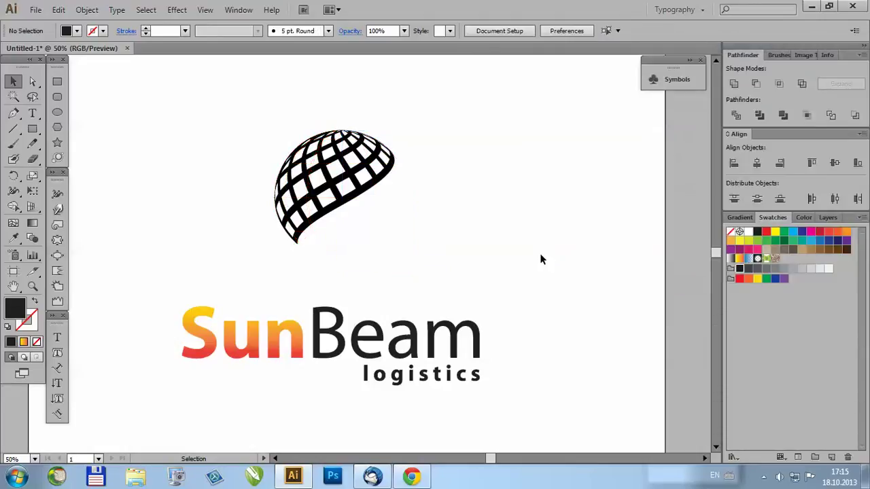
Step: Expand the 3D globe's appearance and combine its pieces with a Pathfinder operation
{"action": "left_click", "coordinate": [394, 187]}
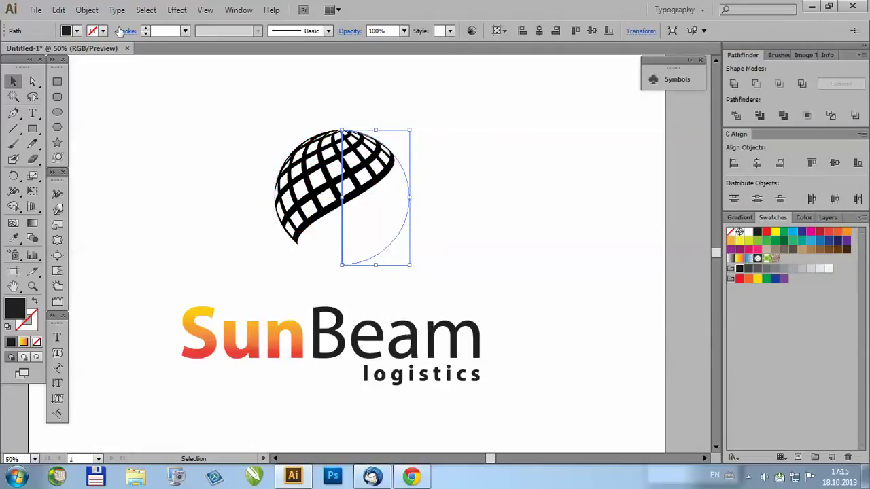
{"action": "left_click", "coordinate": [86, 9]}
{"action": "left_click", "coordinate": [117, 163]}
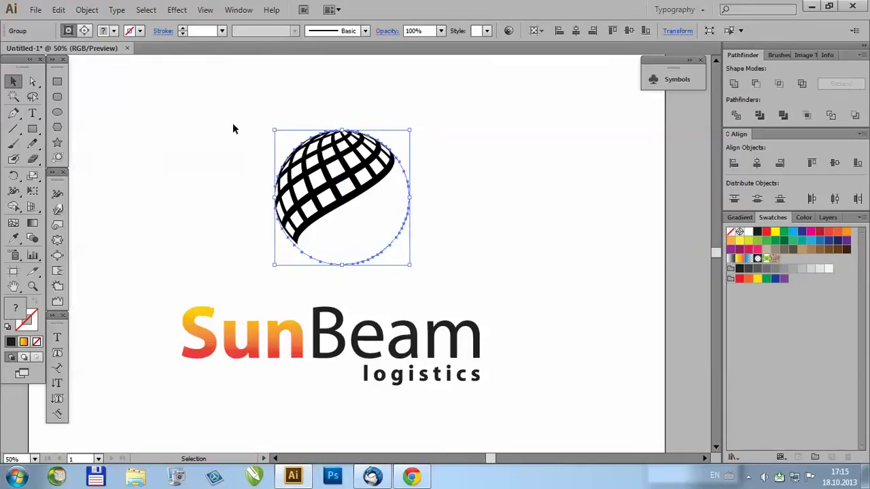
{"action": "left_click_drag", "start_coordinate": [229, 97], "coordinate": [476, 292]}
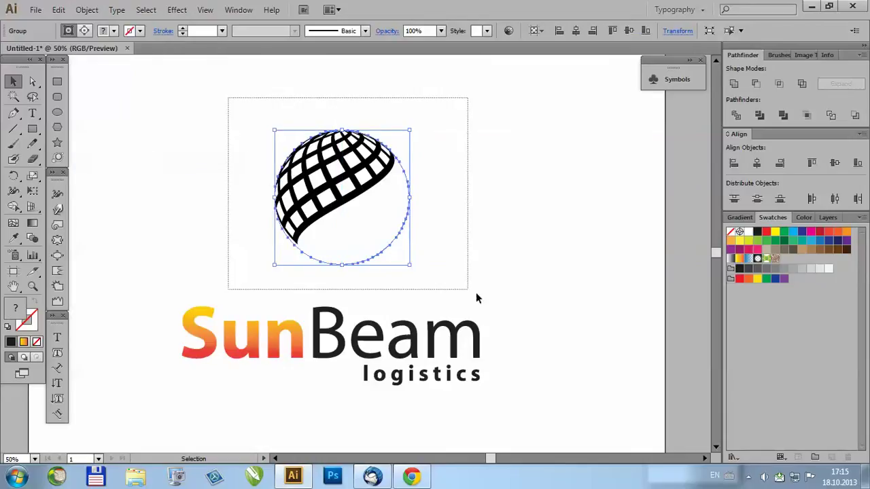
{"action": "left_click", "coordinate": [759, 117]}
Step: Ungroup the globe, delete the leftover wireframe outline, and return the black grid to place
{"action": "right_click", "coordinate": [311, 176]}
{"action": "left_click", "coordinate": [367, 251]}
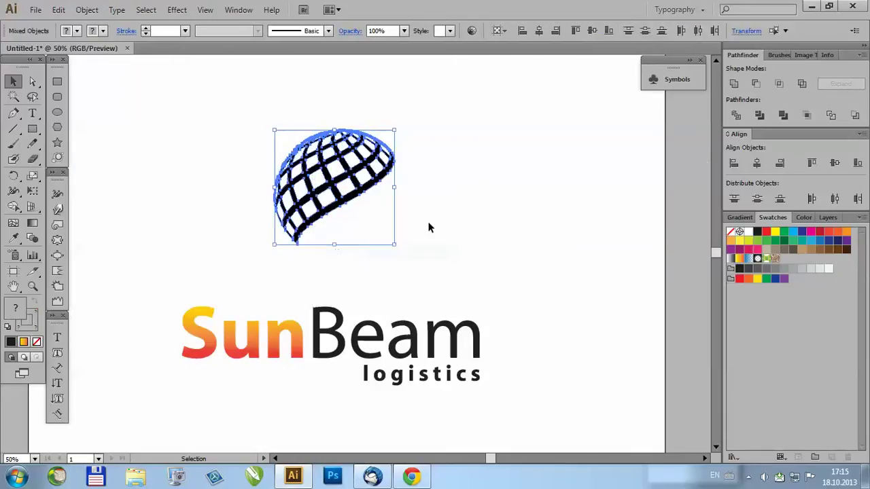
{"action": "left_click", "coordinate": [428, 228]}
{"action": "left_click_drag", "start_coordinate": [367, 187], "coordinate": [572, 192]}
{"action": "left_click_drag", "start_coordinate": [213, 99], "coordinate": [448, 279]}
{"action": "key", "text": "Delete"}
{"action": "left_click_drag", "start_coordinate": [544, 187], "coordinate": [359, 189]}
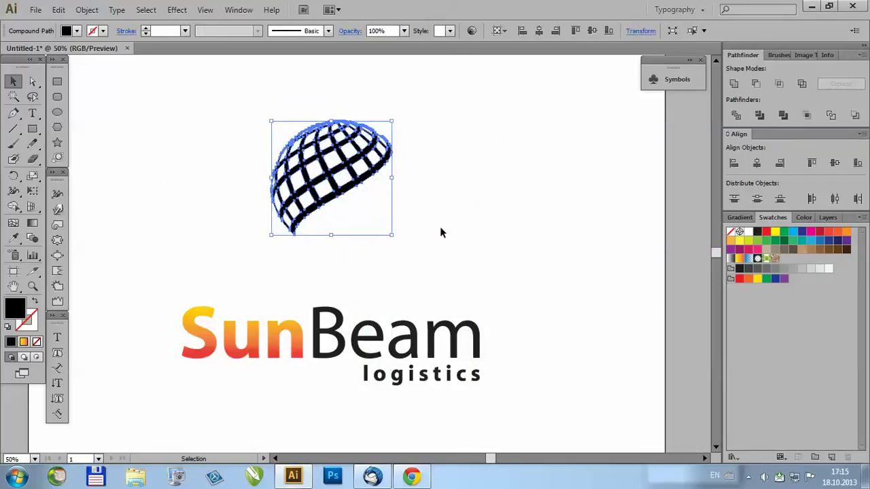
{"action": "left_click", "coordinate": [441, 233]}
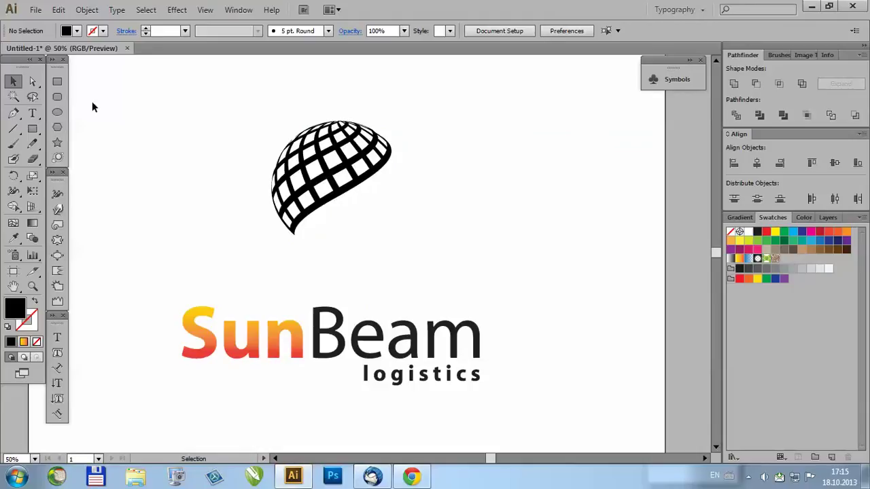
Step: Draw a circle matching the globe's outline and fill it with the yellow-to-red gradient
{"action": "left_click", "coordinate": [57, 112]}
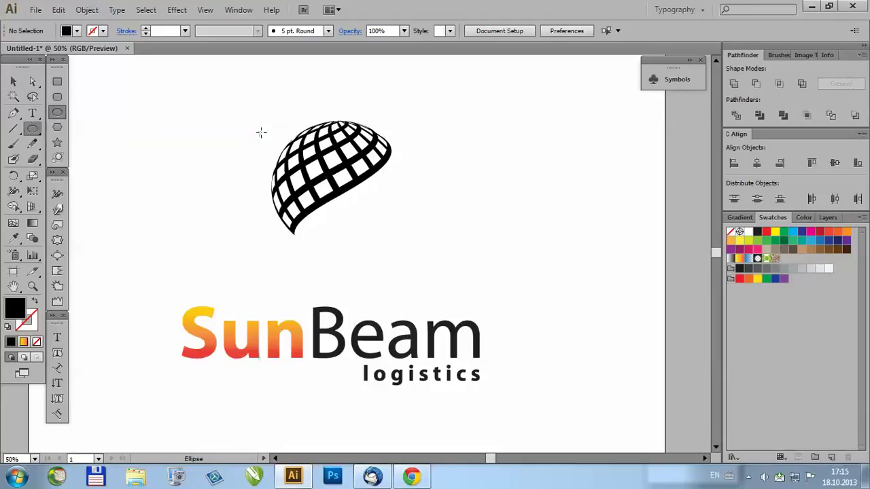
{"action": "left_click_drag", "start_coordinate": [269, 121], "coordinate": [406, 233]}
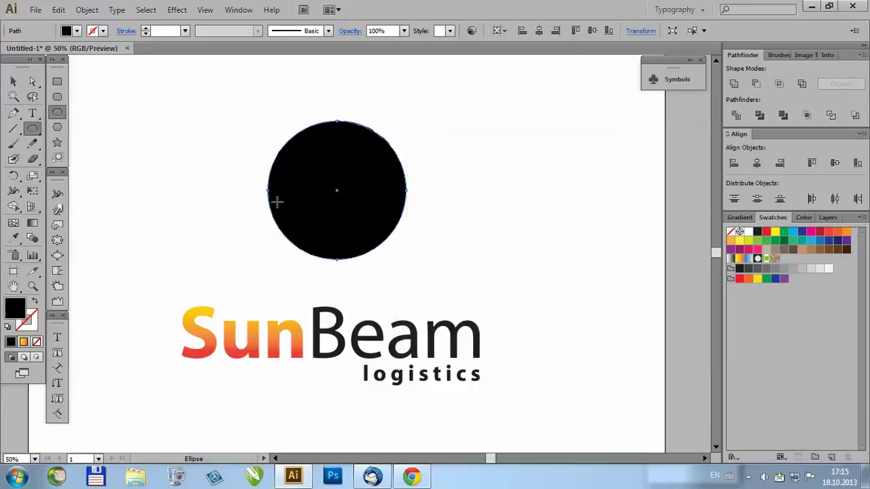
{"action": "key", "text": "v"}
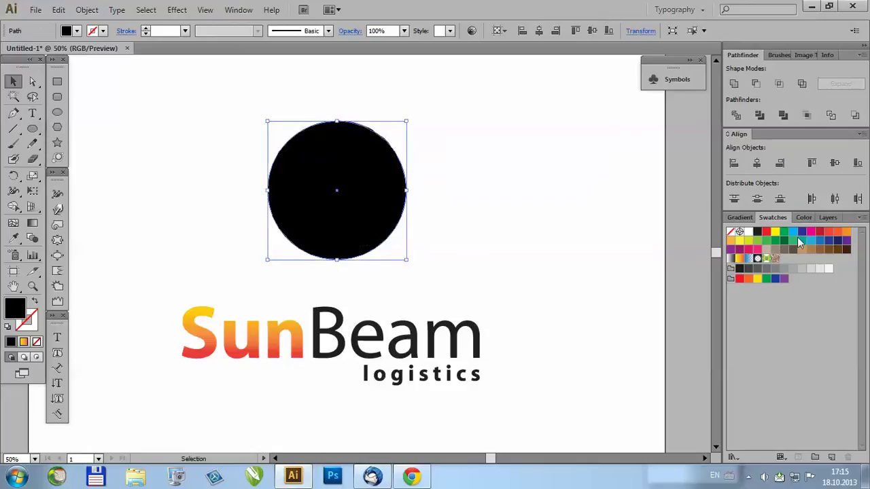
{"action": "left_click", "coordinate": [740, 217]}
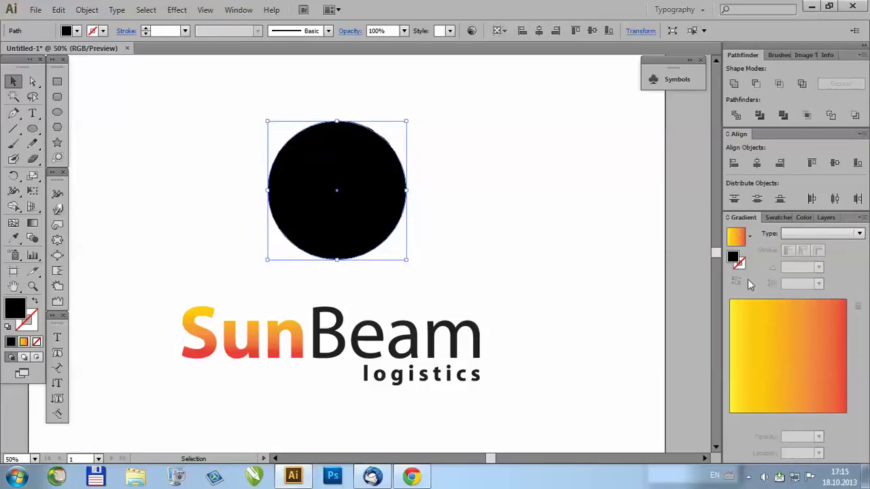
{"action": "left_click", "coordinate": [736, 237]}
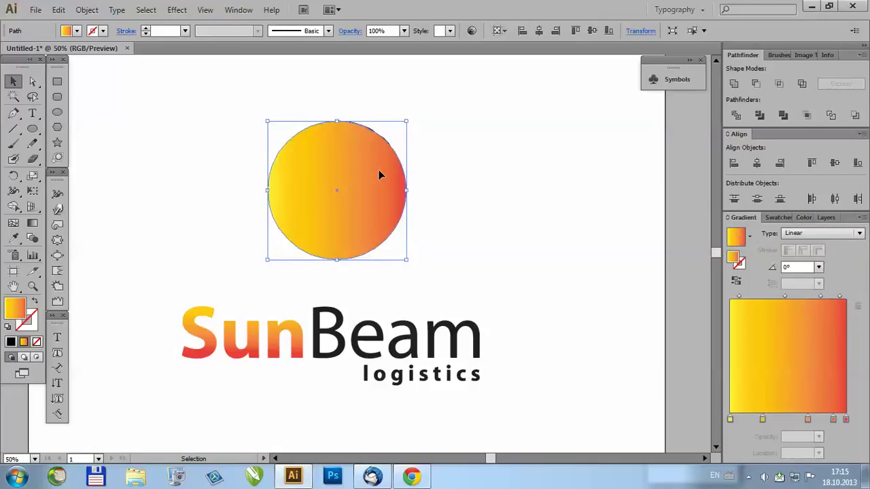
Step: Make the gradient radial, angled upper-left to lower-right at -51.9°
{"action": "left_click", "coordinate": [815, 233]}
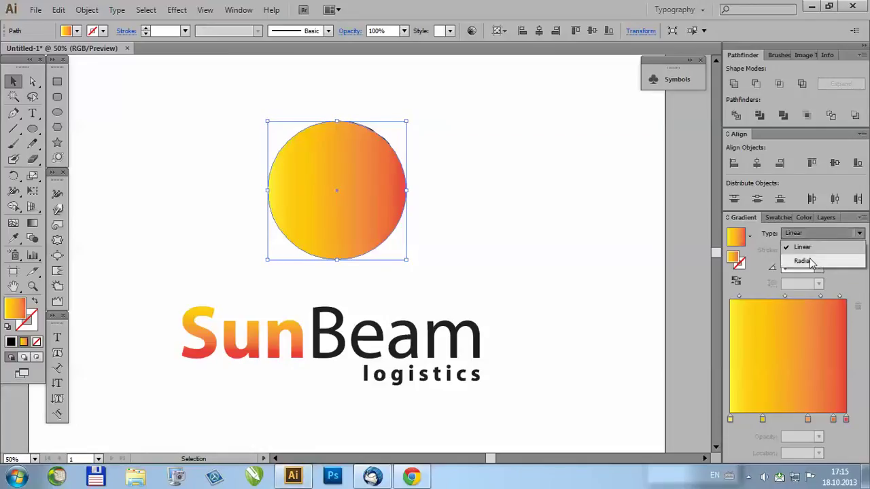
{"action": "left_click", "coordinate": [816, 263]}
{"action": "left_click", "coordinate": [32, 222]}
{"action": "left_click_drag", "start_coordinate": [271, 135], "coordinate": [340, 228]}
{"action": "left_click", "coordinate": [12, 81]}
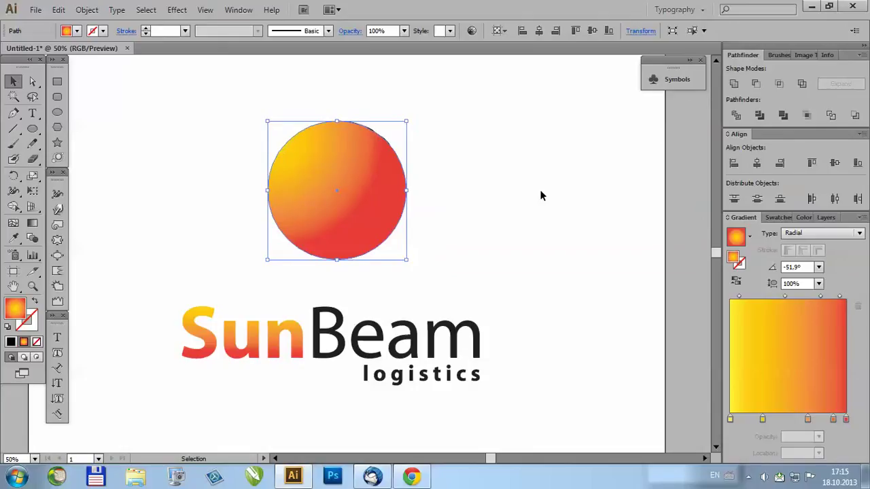
{"action": "key", "text": "a"}
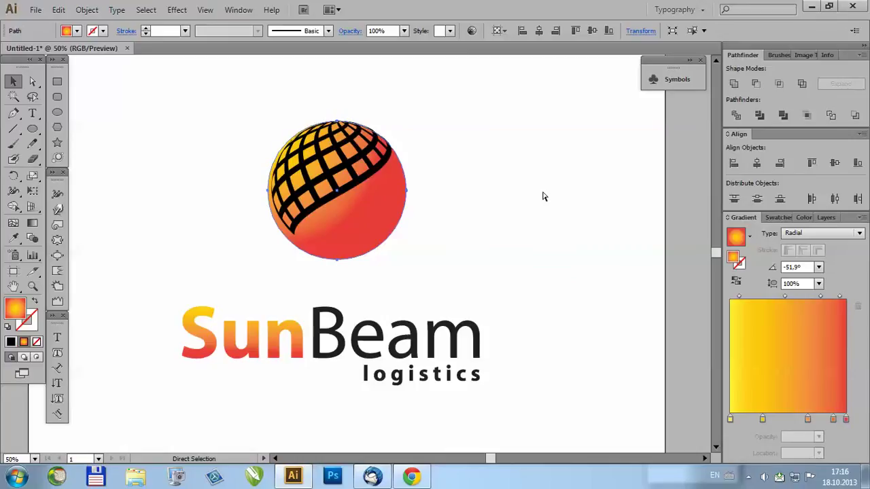
Step: Shrink the gradient circle slightly so it fits the globe's grid
{"action": "key", "text": "v"}
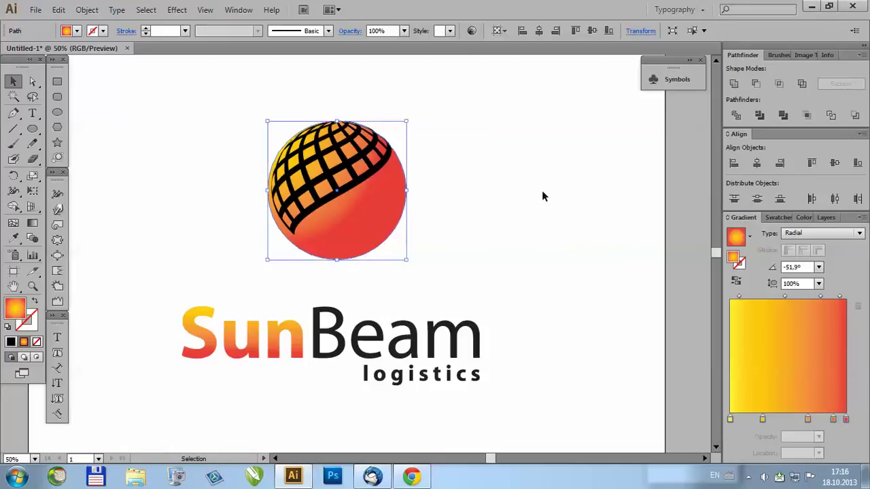
{"action": "left_click", "coordinate": [532, 141]}
{"action": "scroll", "coordinate": [339, 138], "scroll_direction": "up", "scroll_amount": 1}
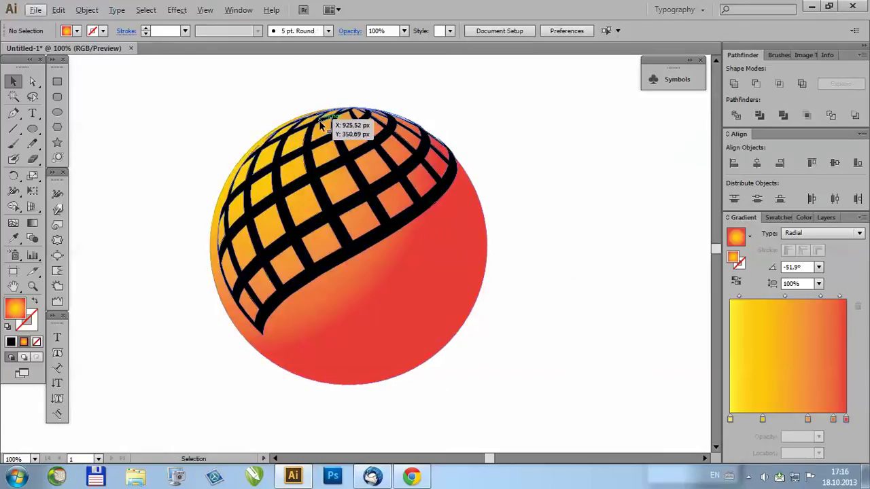
{"action": "scroll", "coordinate": [331, 120], "scroll_direction": "up", "scroll_amount": 1}
{"action": "scroll", "coordinate": [362, 123], "scroll_direction": "down", "scroll_amount": 2}
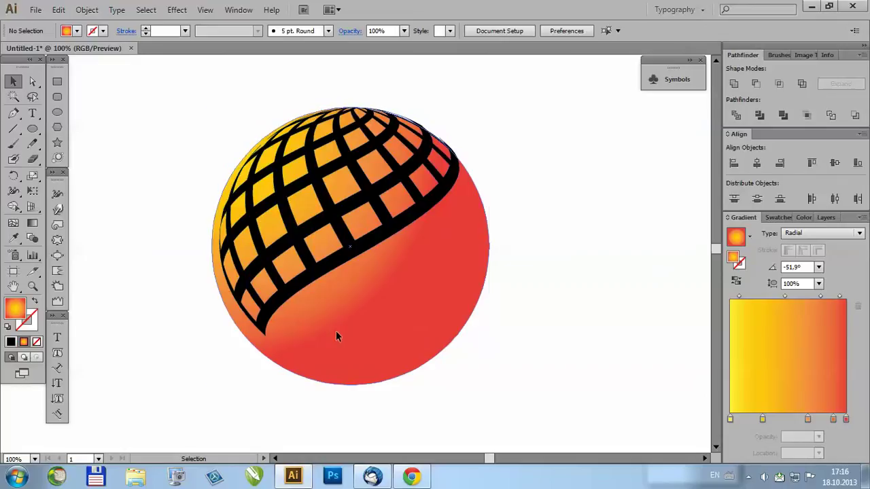
{"action": "left_click", "coordinate": [336, 332]}
{"action": "left_click_drag", "start_coordinate": [210, 385], "coordinate": [218, 380]}
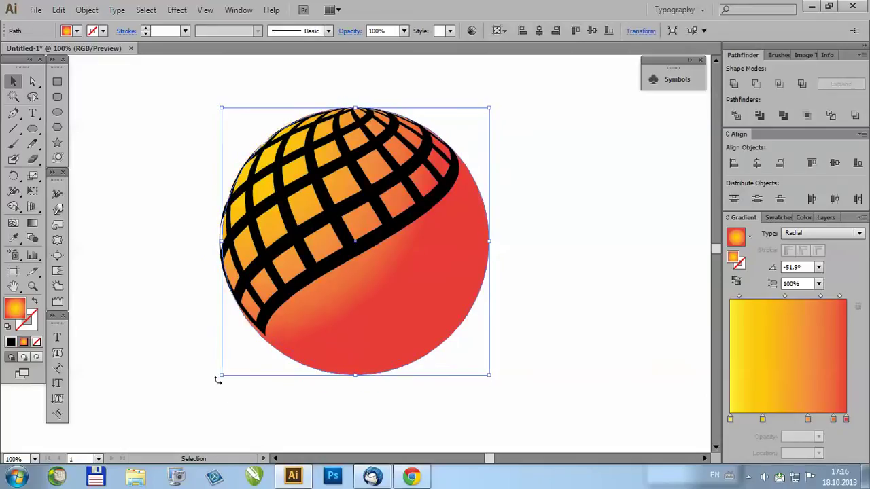
{"action": "left_click", "coordinate": [608, 246]}
Step: Redraw the radial gradient from the globe's upper-left to its lower-right
{"action": "left_click", "coordinate": [320, 194]}
{"action": "left_click", "coordinate": [143, 189]}
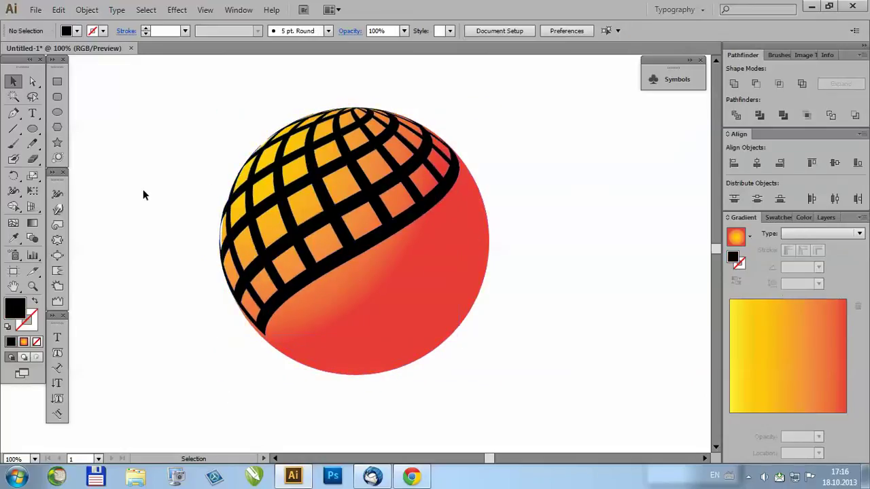
{"action": "scroll", "coordinate": [143, 189], "scroll_direction": "down", "scroll_amount": 1}
{"action": "scroll", "coordinate": [519, 243], "scroll_direction": "down", "scroll_amount": 1}
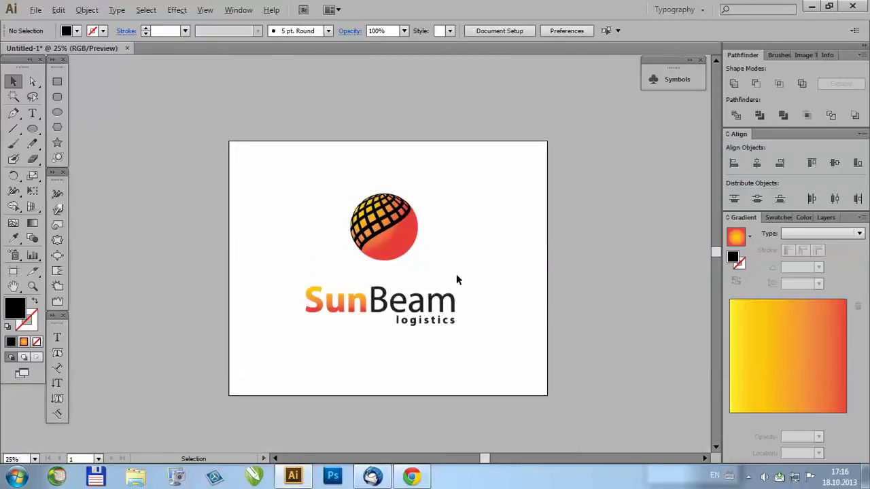
{"action": "scroll", "coordinate": [456, 279], "scroll_direction": "up", "scroll_amount": 1}
{"action": "left_click", "coordinate": [382, 239]}
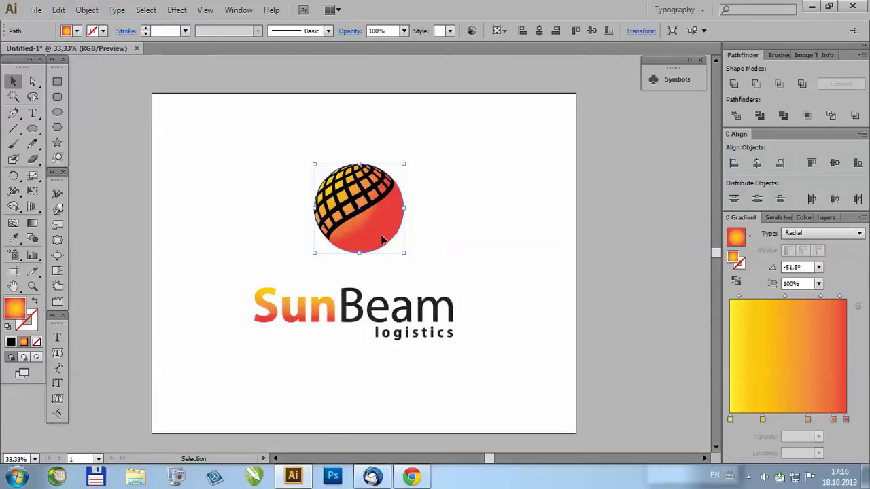
{"action": "scroll", "coordinate": [390, 241], "scroll_direction": "up", "scroll_amount": 2}
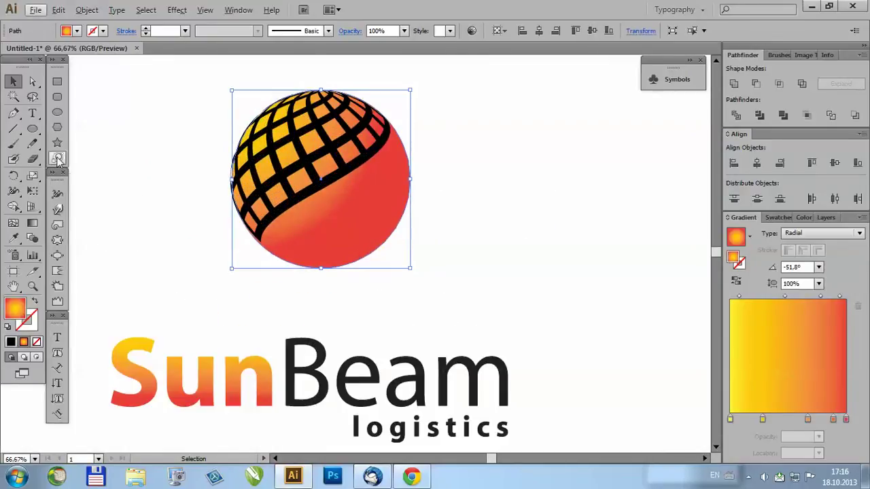
{"action": "left_click", "coordinate": [32, 223]}
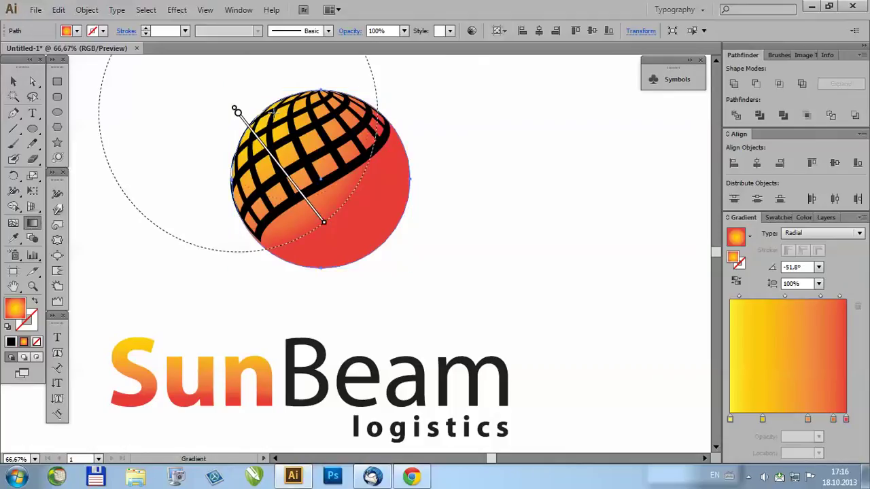
{"action": "left_click_drag", "start_coordinate": [324, 170], "coordinate": [380, 254]}
{"action": "left_click_drag", "start_coordinate": [279, 94], "coordinate": [329, 173]}
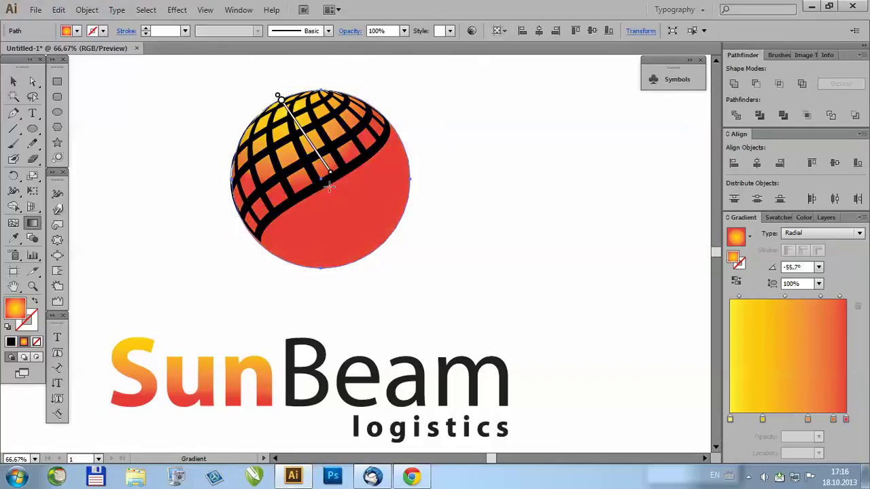
{"action": "left_click_drag", "start_coordinate": [259, 144], "coordinate": [358, 241]}
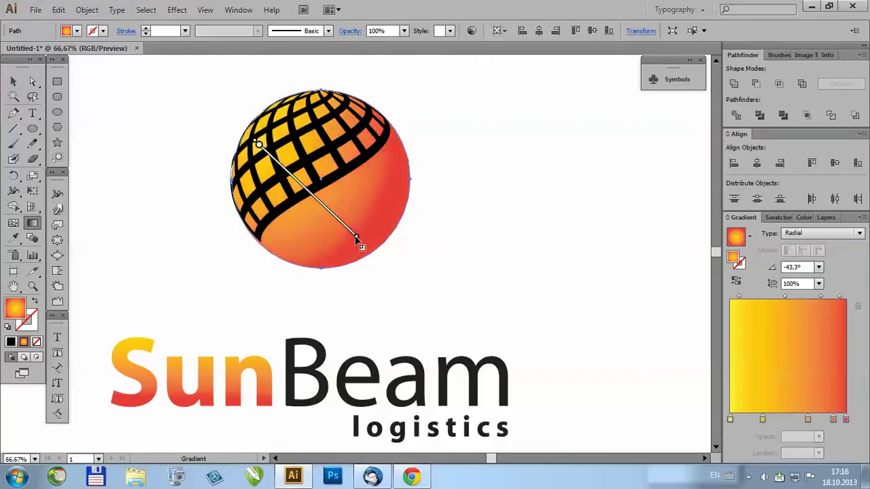
{"action": "key", "text": "v"}
{"action": "left_click", "coordinate": [98, 136]}
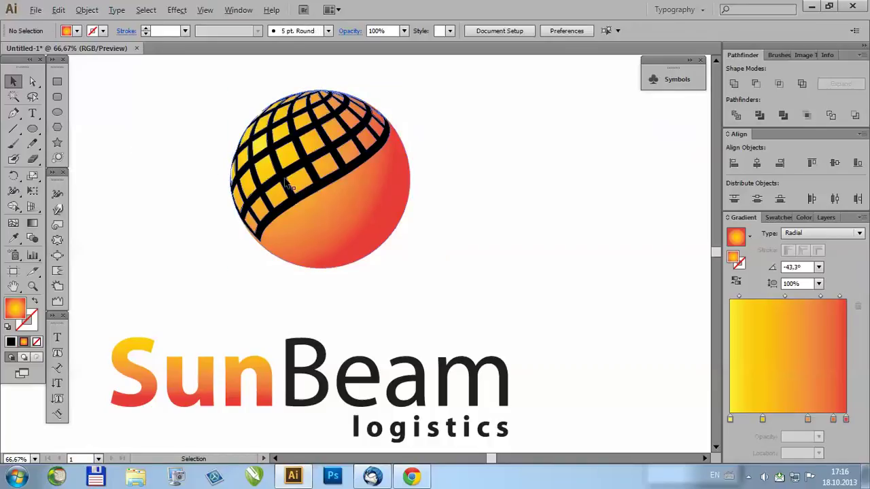
Step: Test a white fill on the grid, then undo it to keep the grid black
{"action": "left_click", "coordinate": [325, 155]}
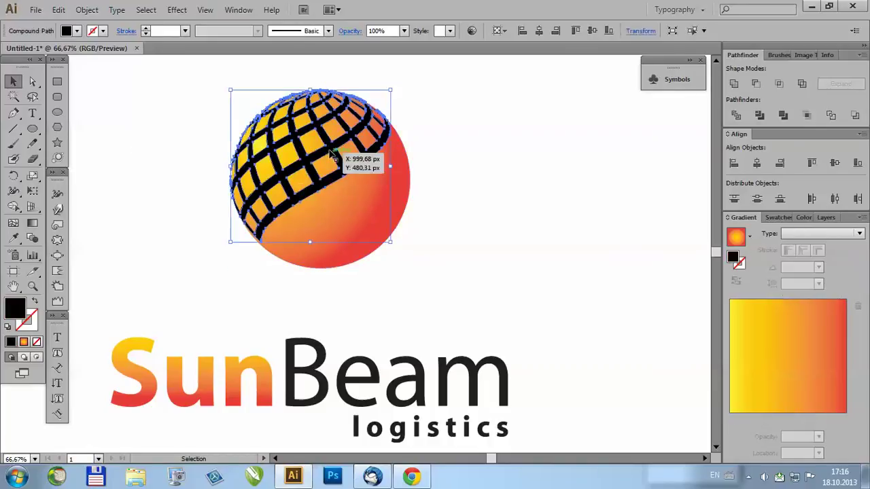
{"action": "left_click", "coordinate": [775, 219]}
{"action": "left_click", "coordinate": [749, 231]}
{"action": "left_click", "coordinate": [499, 226]}
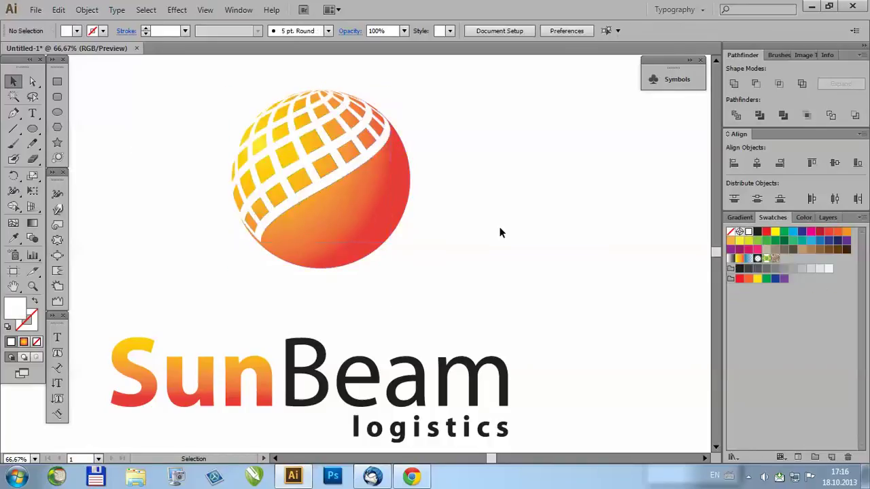
{"action": "scroll", "coordinate": [499, 227], "scroll_direction": "down", "scroll_amount": 2}
{"action": "scroll", "coordinate": [474, 221], "scroll_direction": "up", "scroll_amount": 1}
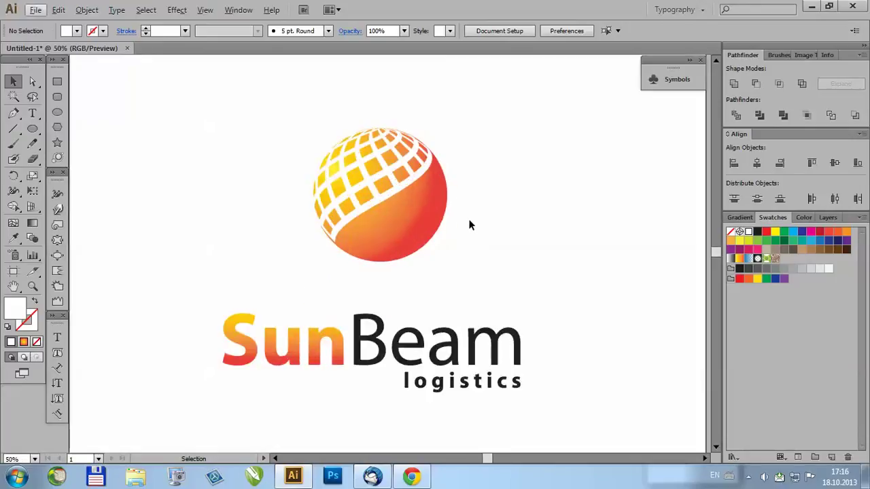
{"action": "key", "text": "ctrl+z"}
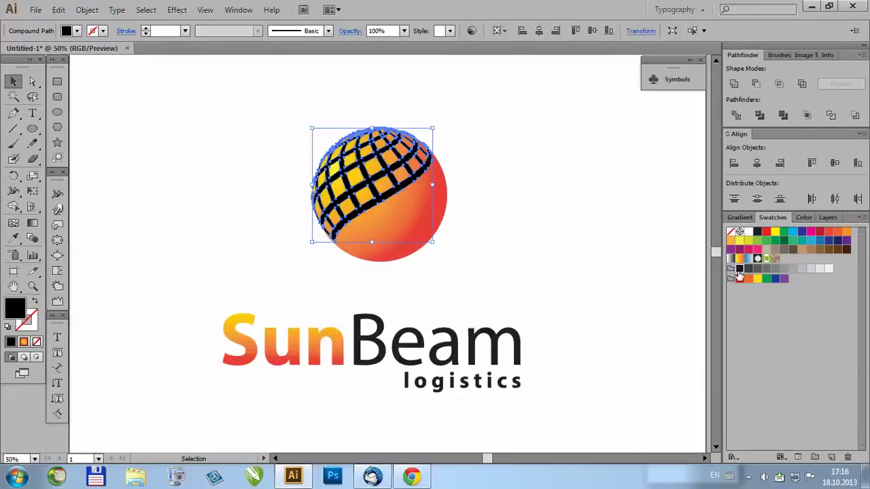
{"action": "left_click", "coordinate": [496, 264]}
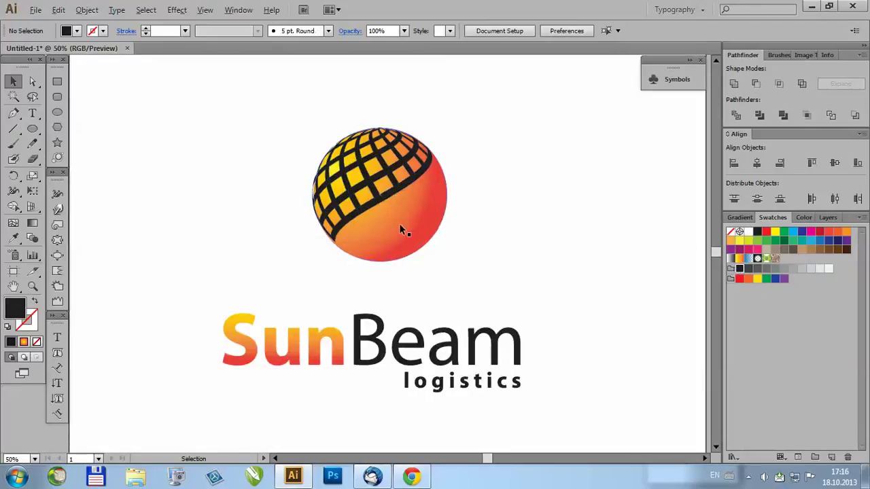
{"action": "key", "text": "alt"}
Step: Duplicate the globe's gradient circle to the right of the globe
{"action": "left_click", "coordinate": [57, 112]}
{"action": "left_click_drag", "start_coordinate": [520, 146], "coordinate": [554, 216]}
{"action": "key", "text": "ctrl+z"}
{"action": "key", "text": "v"}
{"action": "left_click", "coordinate": [410, 239]}
{"action": "left_click_drag", "start_coordinate": [398, 235], "coordinate": [602, 266], "text": "alt"}
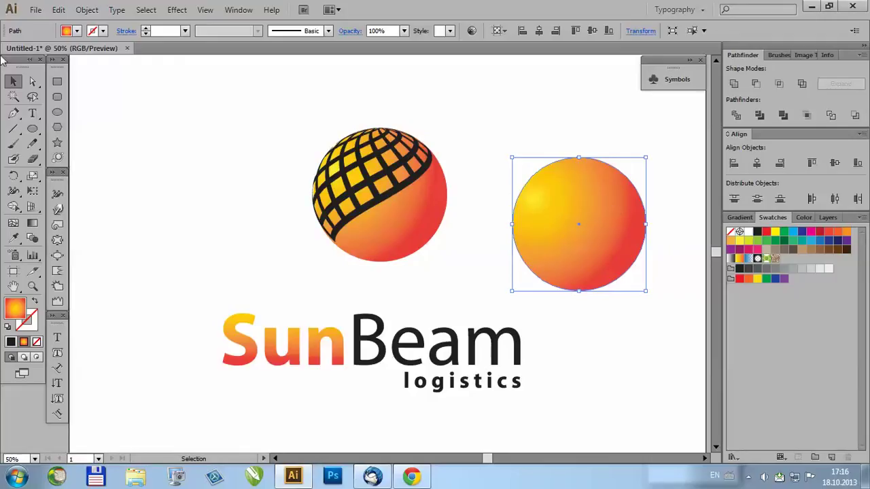
Step: Bend the copy into a crescent, rotate and resize it onto the globe's lower right, fill white
{"action": "left_click", "coordinate": [32, 81]}
{"action": "left_click", "coordinate": [579, 160]}
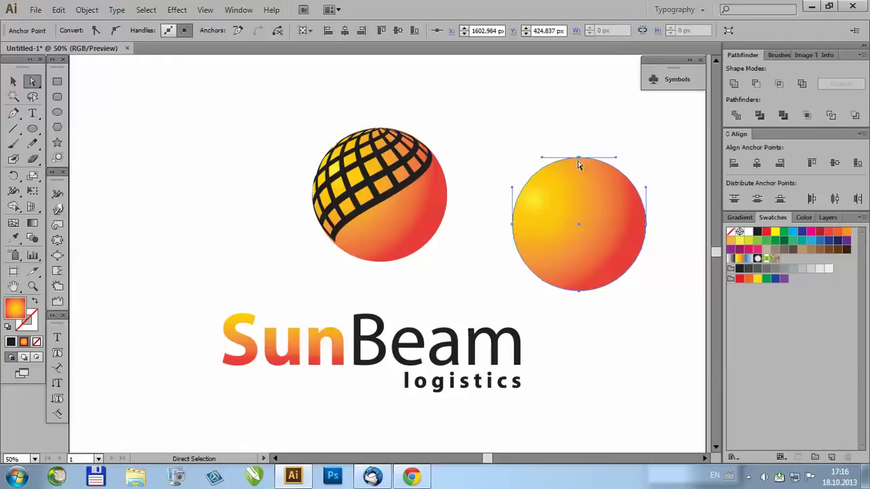
{"action": "left_click_drag", "start_coordinate": [512, 224], "coordinate": [613, 198]}
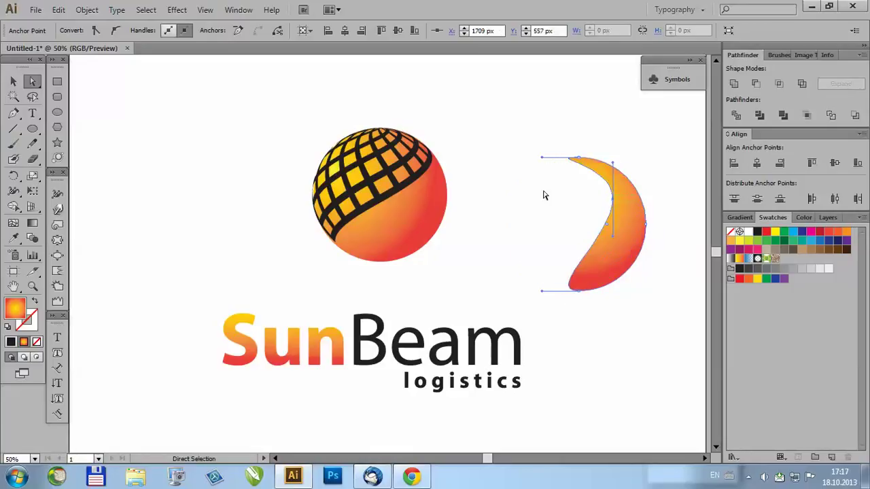
{"action": "left_click", "coordinate": [13, 81]}
{"action": "left_click_drag", "start_coordinate": [657, 157], "coordinate": [455, 234]}
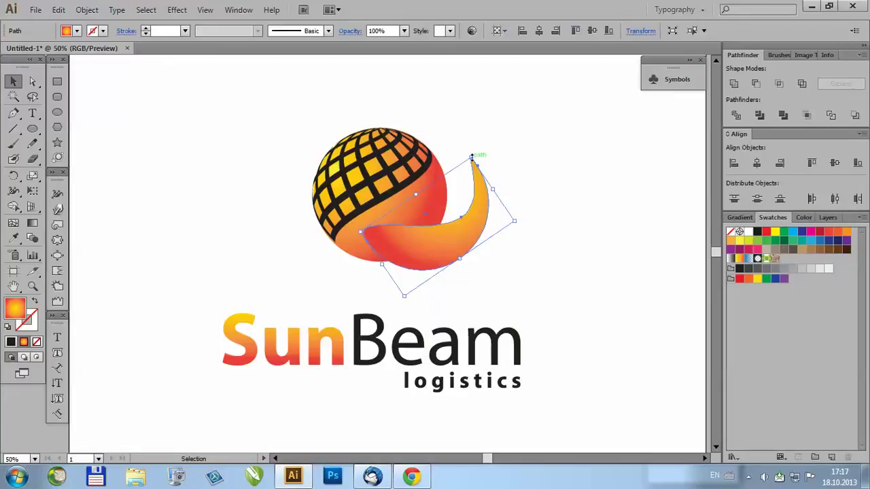
{"action": "mouse_move", "coordinate": [471, 159]}
{"action": "left_mouse_down"}
{"action": "mouse_move", "coordinate": [478, 161]}
{"action": "mouse_move", "coordinate": [466, 167]}
{"action": "left_mouse_up"}
{"action": "left_click", "coordinate": [559, 184]}
{"action": "left_click", "coordinate": [471, 249]}
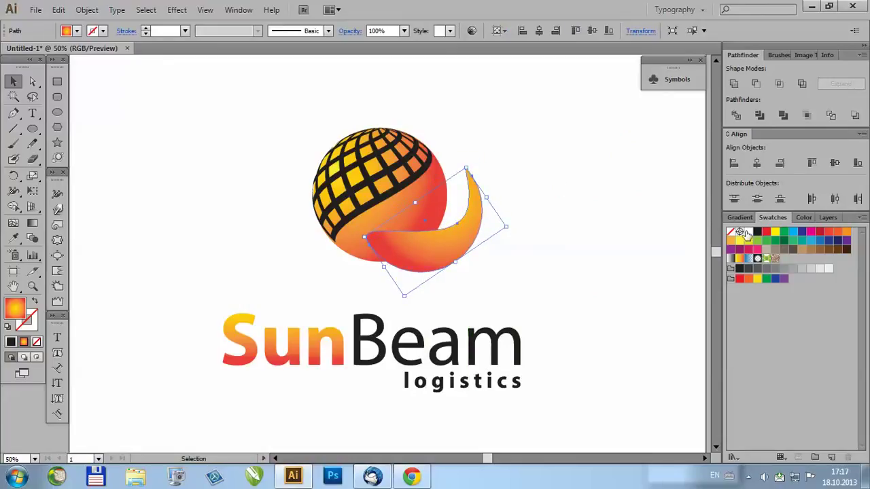
{"action": "left_click", "coordinate": [746, 233]}
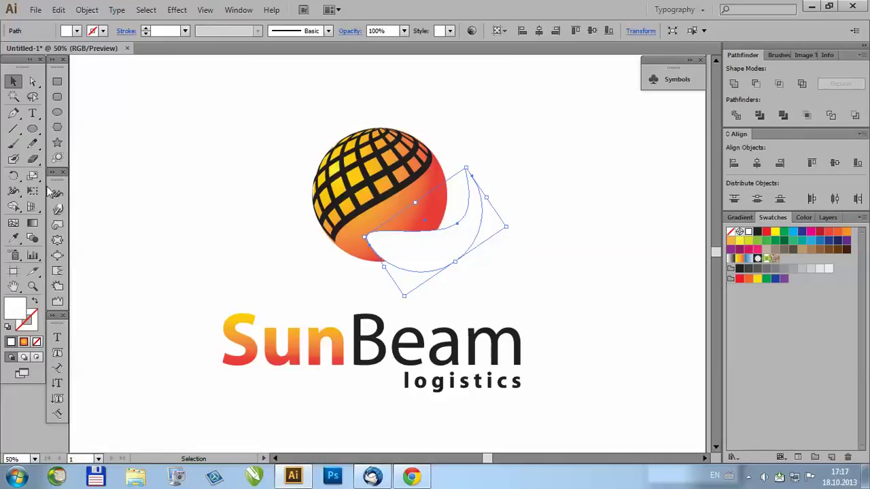
Step: Give the crescent the orange-yellow gradient, restoring it after an accidental delete
{"action": "left_click", "coordinate": [32, 223]}
{"action": "left_click", "coordinate": [431, 244]}
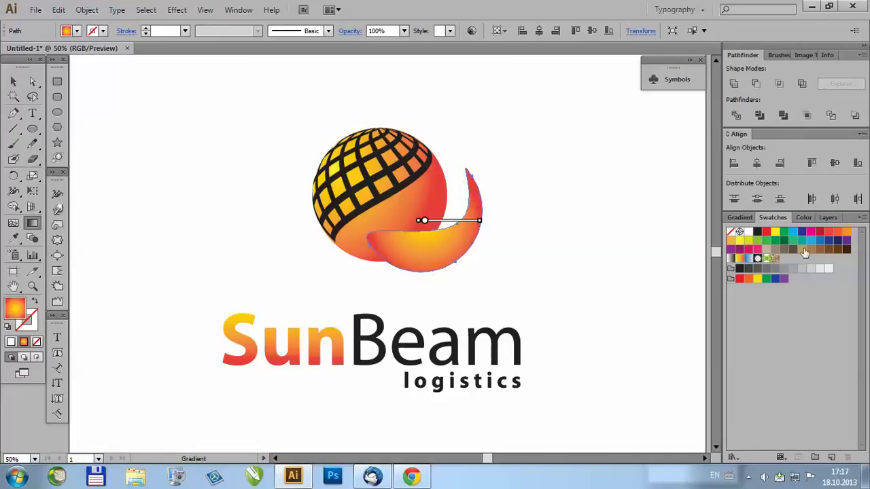
{"action": "left_click", "coordinate": [741, 217]}
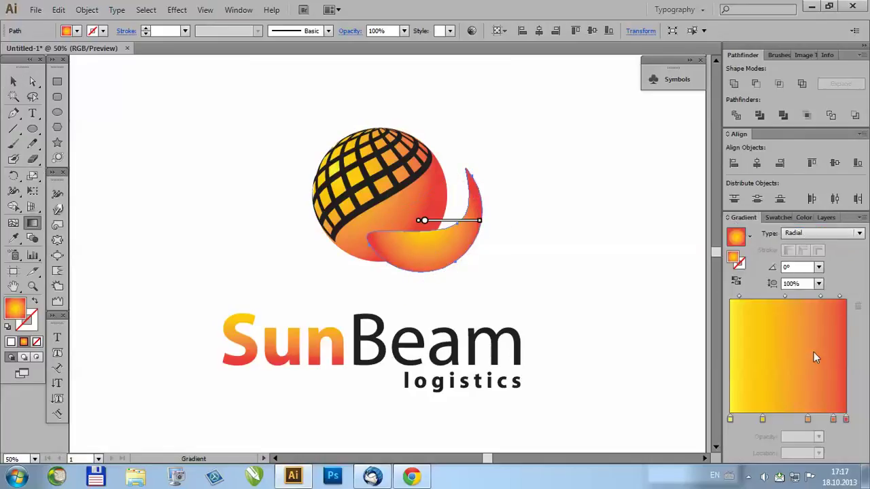
{"action": "left_click", "coordinate": [763, 418]}
{"action": "key", "text": "Delete"}
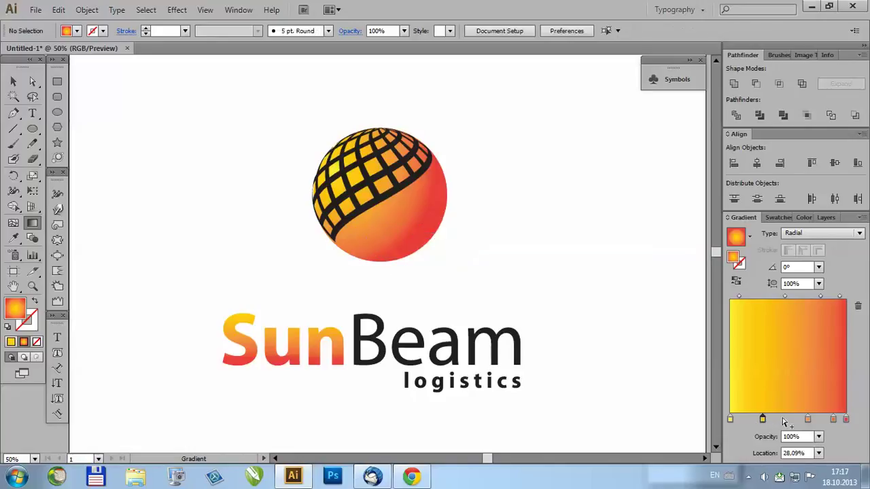
{"action": "key", "text": "ctrl+z"}
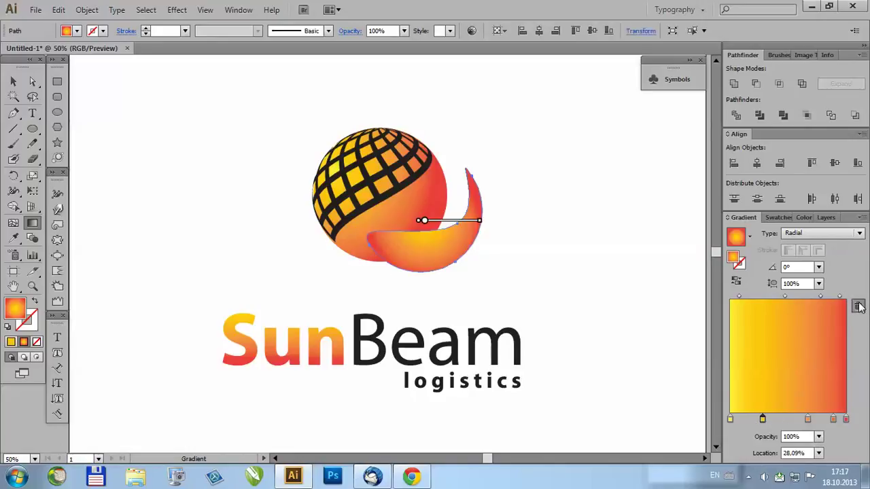
Step: Reduce the gradient to two white stops, with the end stop at 0% opacity
{"action": "left_click", "coordinate": [858, 306]}
{"action": "left_click", "coordinate": [858, 306]}
{"action": "left_click", "coordinate": [859, 306]}
{"action": "left_click", "coordinate": [730, 420]}
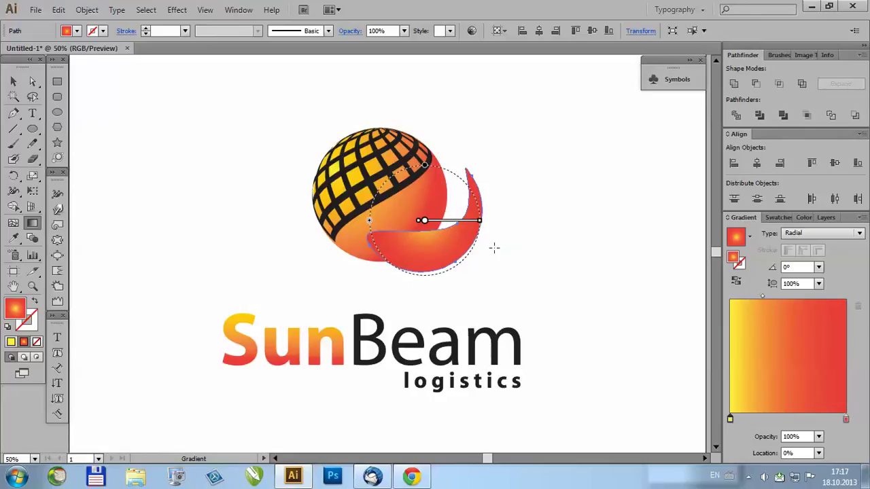
{"action": "left_click", "coordinate": [846, 419]}
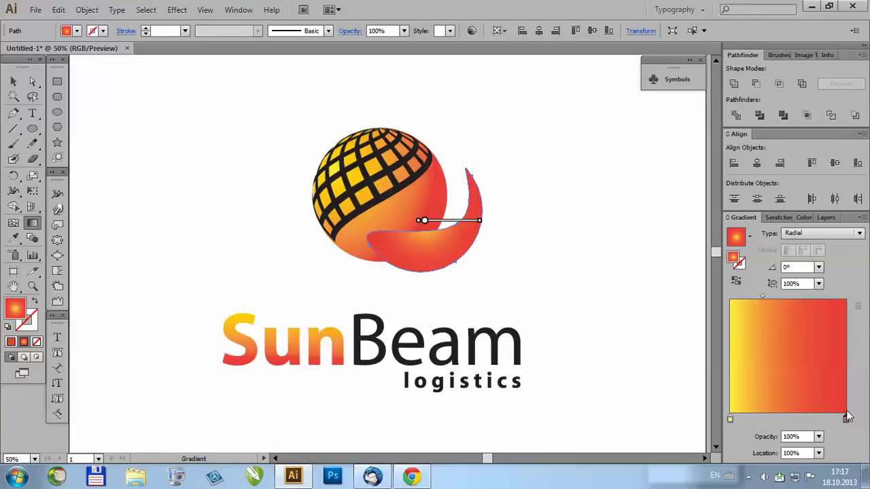
{"action": "double_click", "coordinate": [730, 419]}
{"action": "left_click", "coordinate": [698, 189]}
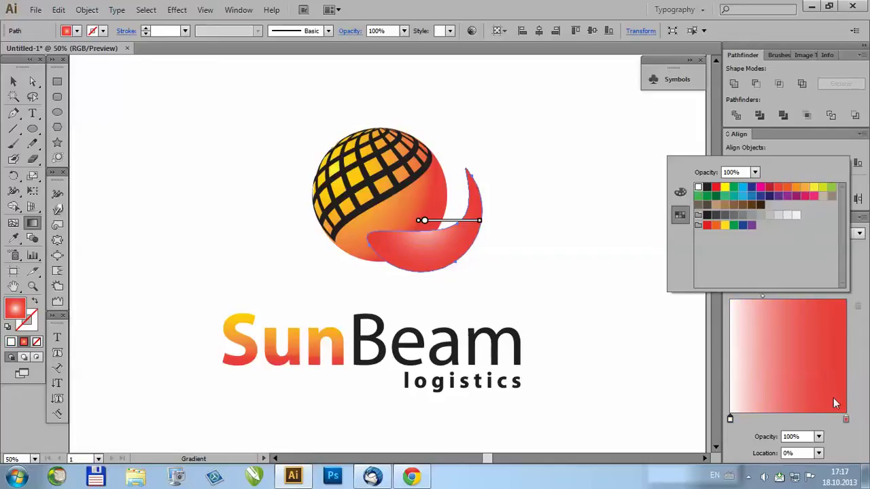
{"action": "left_click", "coordinate": [846, 420]}
{"action": "left_click", "coordinate": [698, 188]}
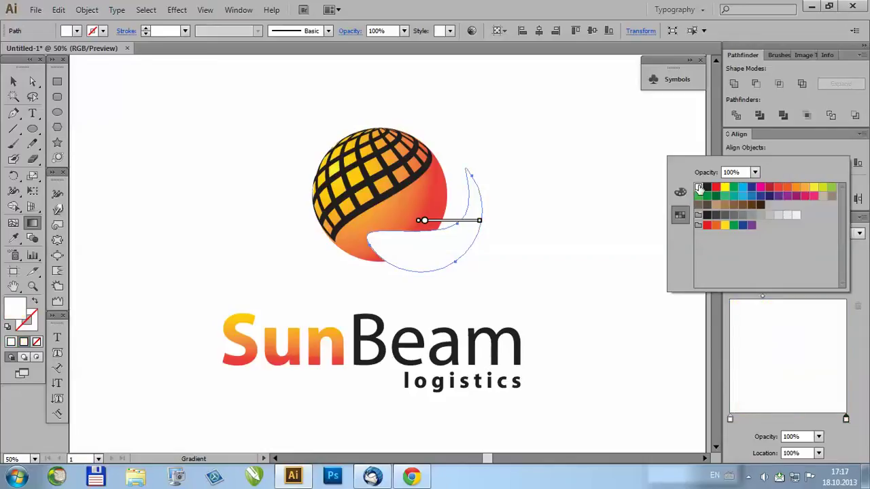
{"action": "left_click", "coordinate": [847, 419]}
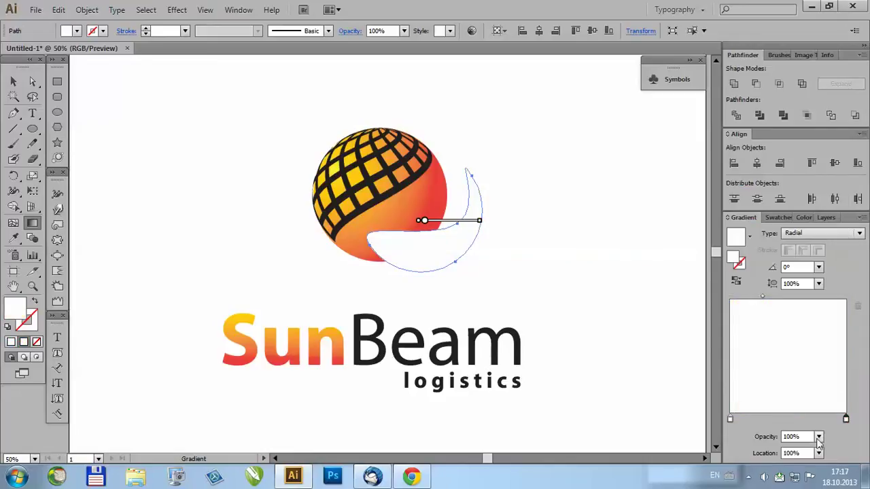
{"action": "left_click", "coordinate": [819, 437]}
{"action": "left_click", "coordinate": [835, 289]}
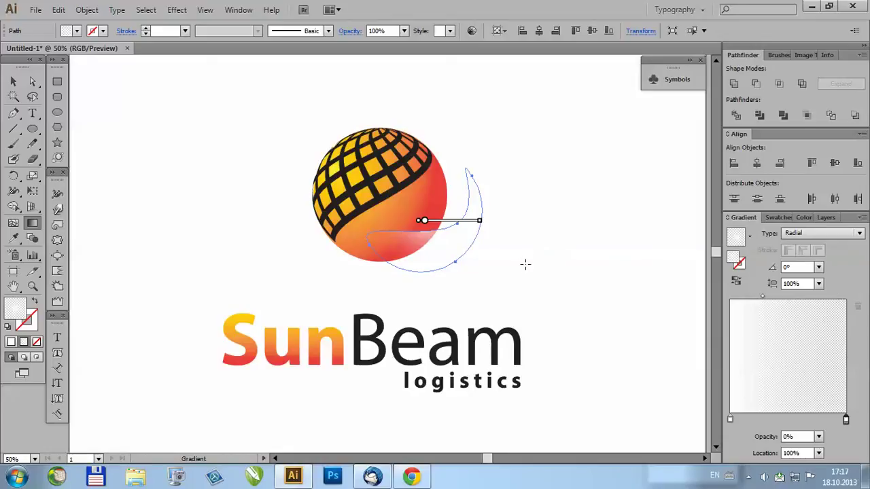
Step: Switch the crescent's gradient to Linear and drag it across the crescent
{"action": "mouse_move", "coordinate": [385, 208]}
{"action": "left_click_drag", "start_coordinate": [424, 206], "coordinate": [450, 242]}
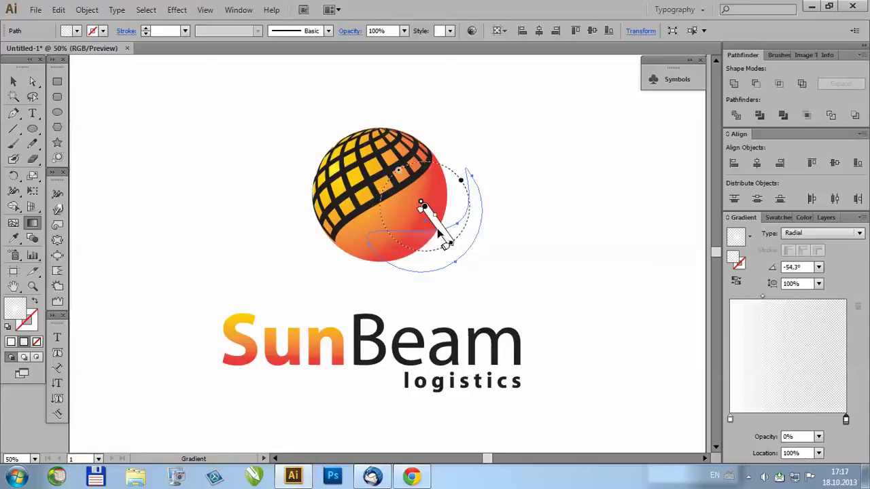
{"action": "left_click", "coordinate": [809, 233]}
{"action": "left_click", "coordinate": [803, 247]}
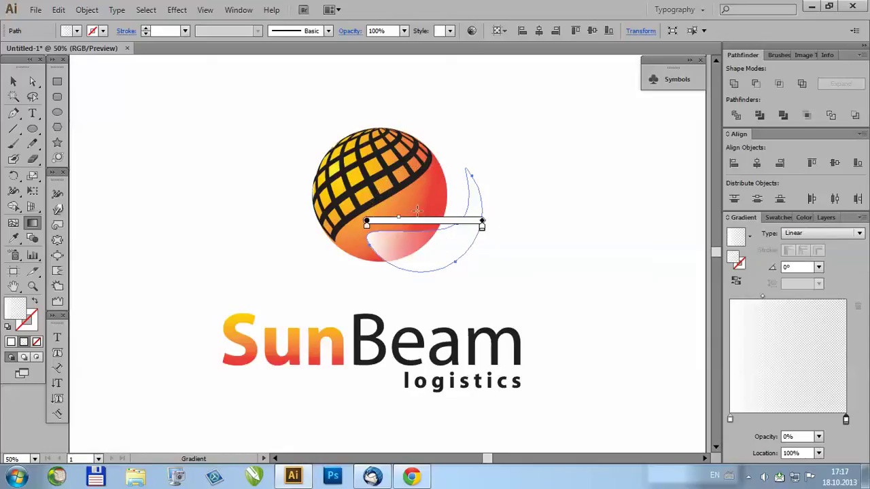
{"action": "mouse_move", "coordinate": [421, 210]}
{"action": "left_mouse_down"}
{"action": "mouse_move", "coordinate": [463, 250]}
{"action": "mouse_move", "coordinate": [431, 219]}
{"action": "mouse_move", "coordinate": [400, 233]}
{"action": "left_mouse_up"}
{"action": "left_click", "coordinate": [12, 81]}
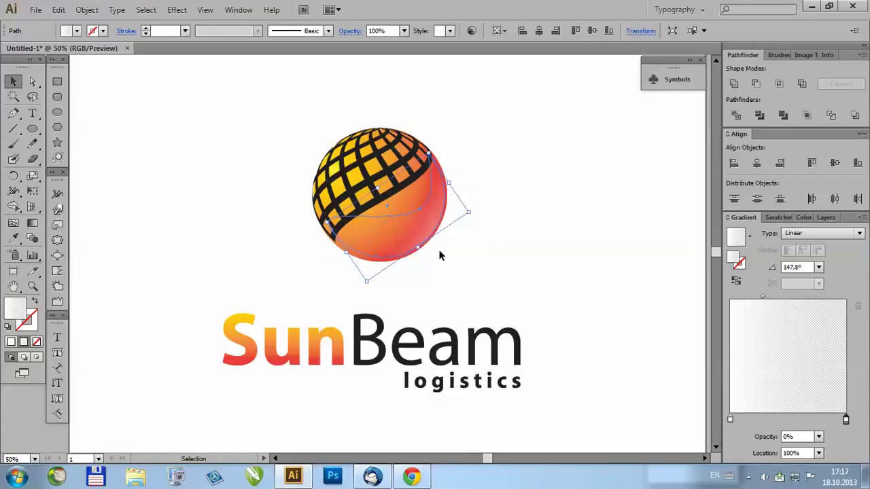
Step: Run the highlight gradient from lower right to upper left at about 129°, midpoint about 54%
{"action": "scroll", "coordinate": [425, 242], "scroll_direction": "up", "scroll_amount": 2}
{"action": "left_click", "coordinate": [32, 223]}
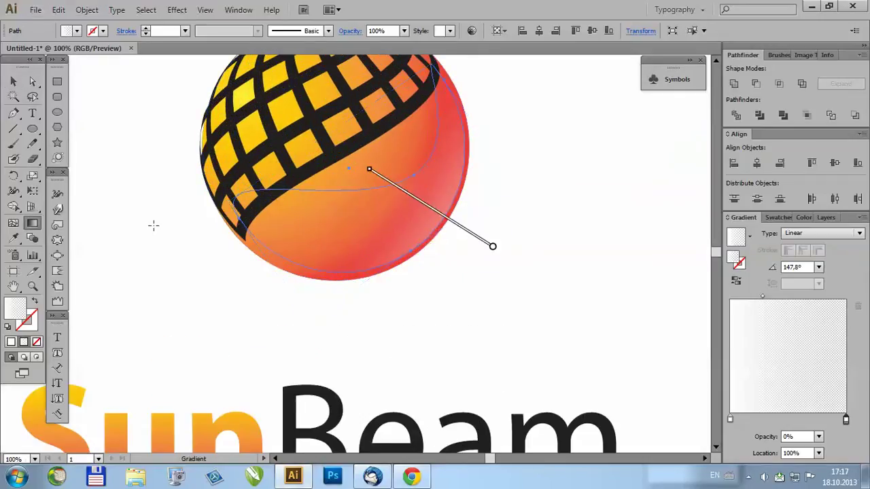
{"action": "left_click_drag", "start_coordinate": [357, 166], "coordinate": [419, 234]}
{"action": "left_click_drag", "start_coordinate": [493, 265], "coordinate": [397, 193]}
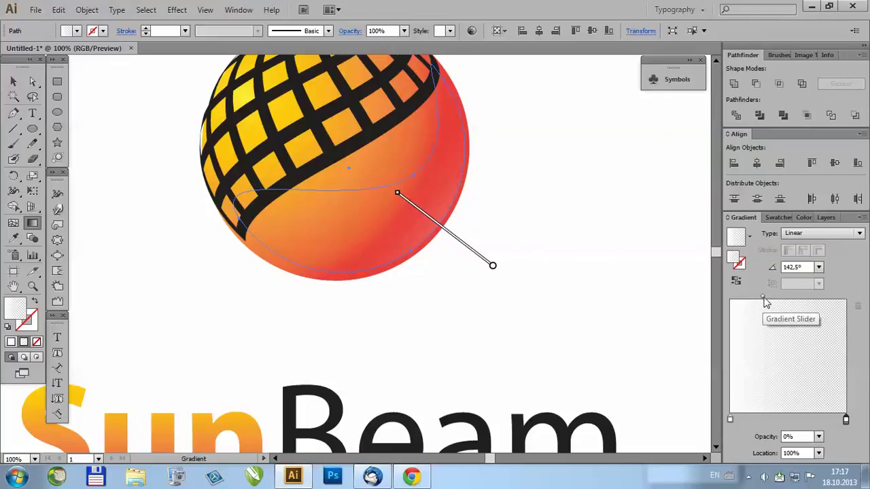
{"action": "left_click_drag", "start_coordinate": [763, 297], "coordinate": [816, 297]}
{"action": "mouse_move", "coordinate": [443, 270]}
{"action": "left_mouse_down"}
{"action": "mouse_move", "coordinate": [395, 196]}
{"action": "mouse_move", "coordinate": [378, 202]}
{"action": "left_mouse_up"}
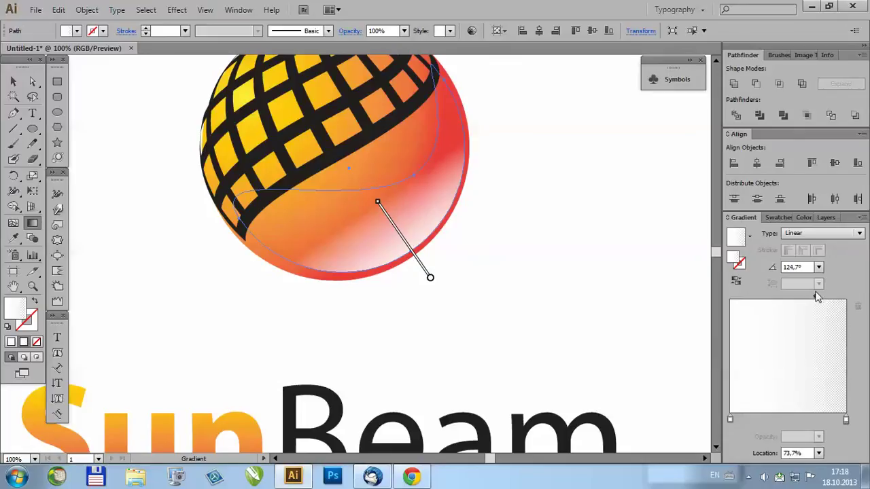
{"action": "left_click_drag", "start_coordinate": [815, 297], "coordinate": [792, 297]}
{"action": "mouse_move", "coordinate": [440, 271]}
{"action": "left_mouse_down"}
{"action": "mouse_move", "coordinate": [401, 206]}
{"action": "mouse_move", "coordinate": [366, 179]}
{"action": "left_mouse_up"}
Step: Nudge the highlight slightly lower on the sphere
{"action": "key", "text": "v"}
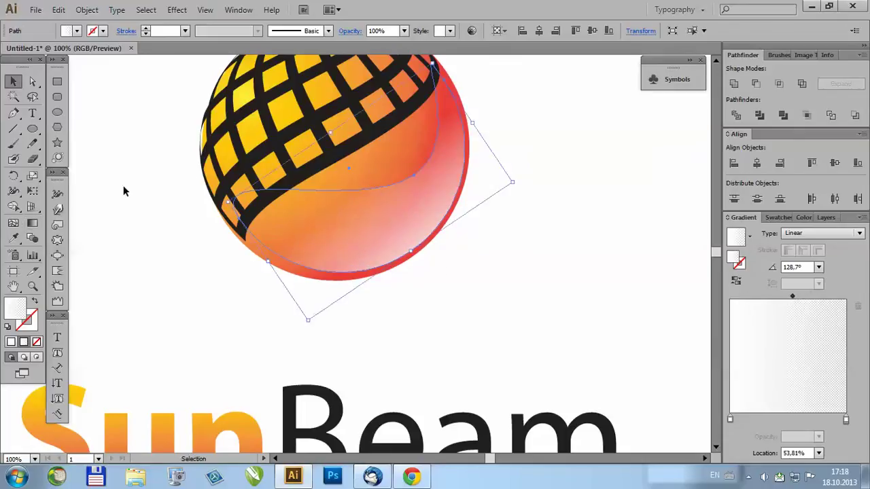
{"action": "left_click", "coordinate": [123, 189]}
{"action": "left_click_drag", "start_coordinate": [395, 218], "coordinate": [393, 229]}
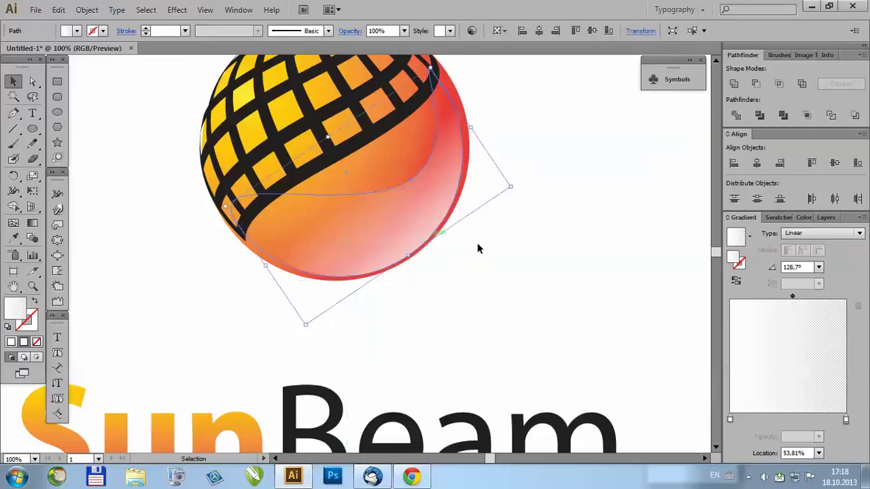
{"action": "left_click", "coordinate": [518, 251]}
Step: Zoom out and back in to inspect the finished highlighted gradient sphere
{"action": "scroll", "coordinate": [491, 254], "scroll_direction": "down", "scroll_amount": 2}
{"action": "scroll", "coordinate": [252, 197], "scroll_direction": "down", "scroll_amount": 2}
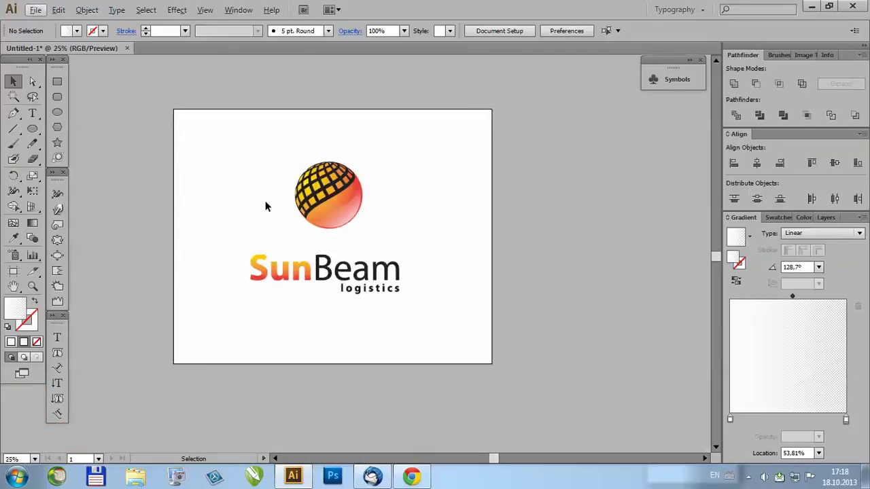
{"action": "scroll", "coordinate": [332, 195], "scroll_direction": "up", "scroll_amount": 2}
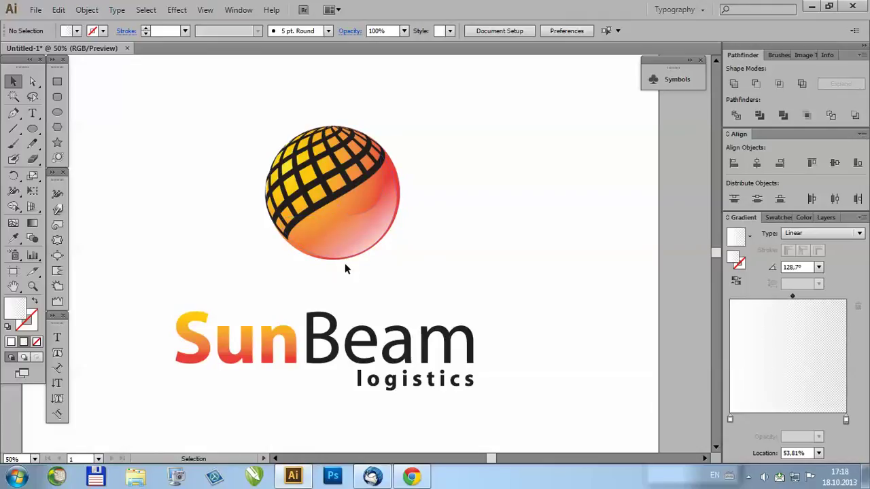
{"action": "scroll", "coordinate": [340, 246], "scroll_direction": "up", "scroll_amount": 1}
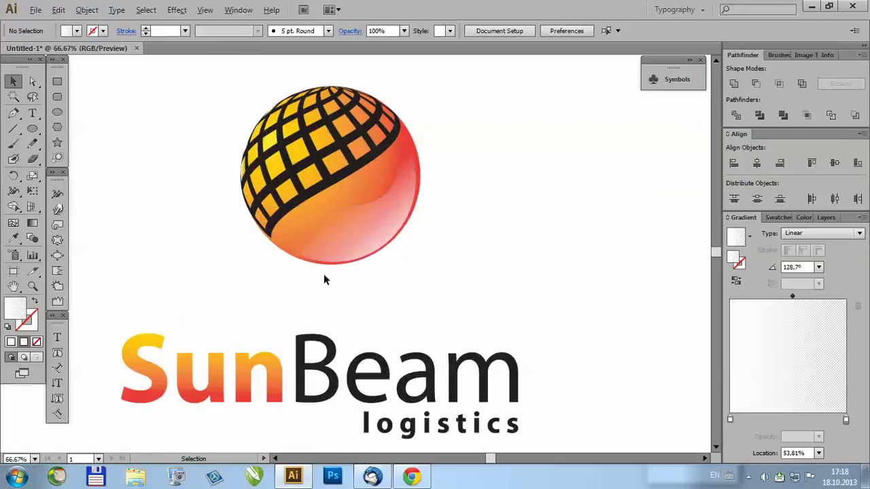
{"action": "scroll", "coordinate": [323, 279], "scroll_direction": "up", "scroll_amount": 1}
{"action": "scroll", "coordinate": [338, 270], "scroll_direction": "down", "scroll_amount": 1}
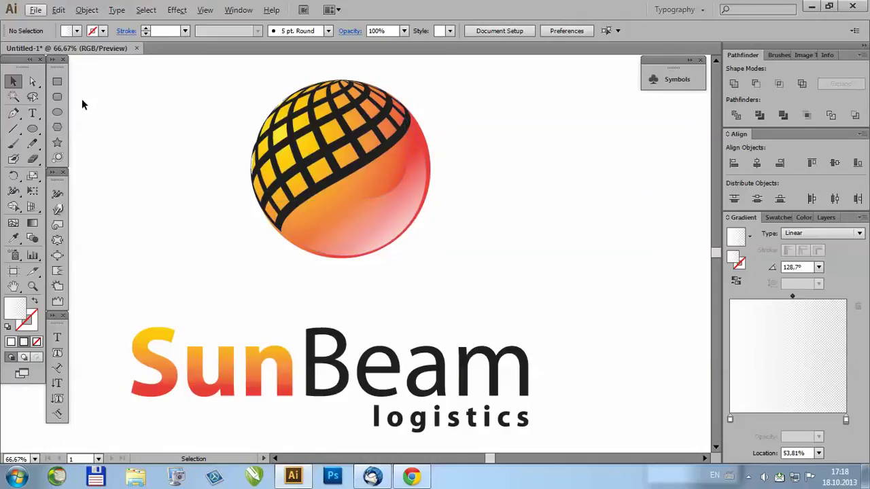
Step: Draw a thin flat ellipse below the sphere and fill it light grey
{"action": "left_click", "coordinate": [57, 112]}
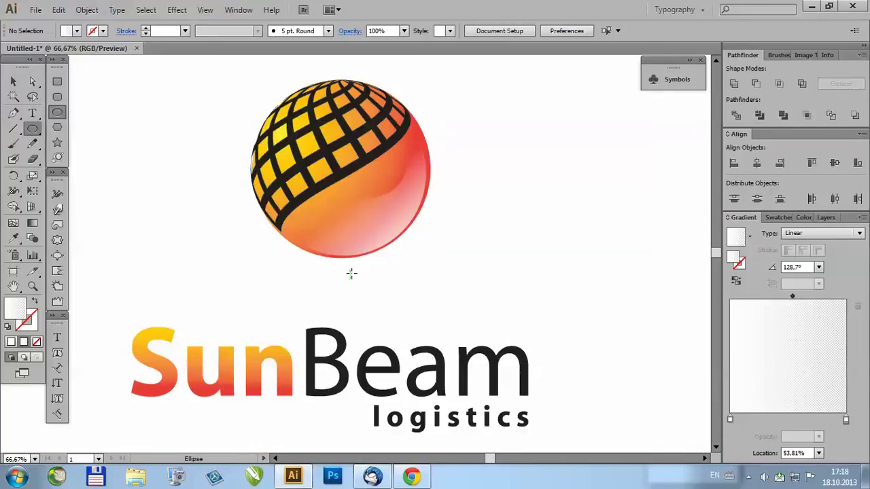
{"action": "scroll", "coordinate": [375, 278], "scroll_direction": "up", "scroll_amount": 1}
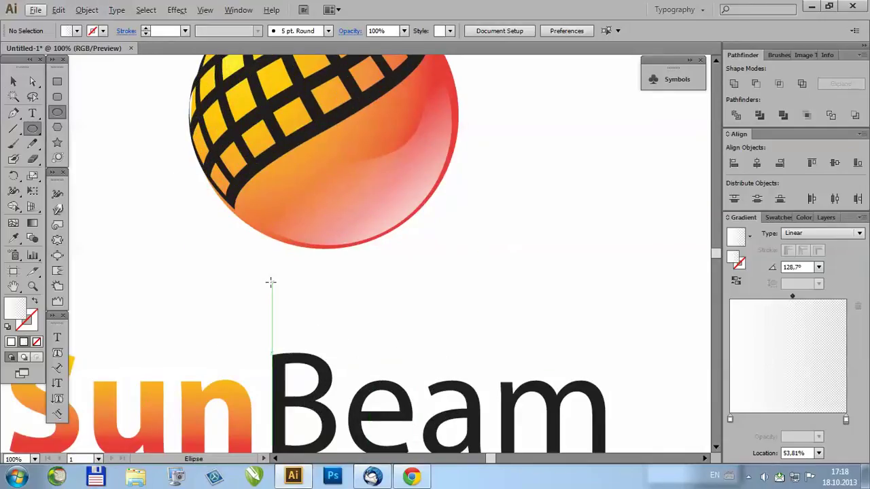
{"action": "left_click_drag", "start_coordinate": [264, 273], "coordinate": [414, 283]}
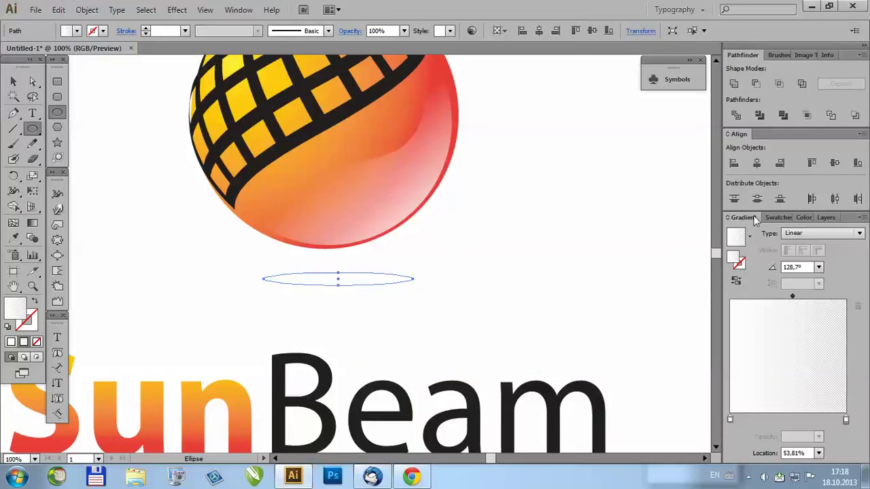
{"action": "left_click", "coordinate": [778, 217]}
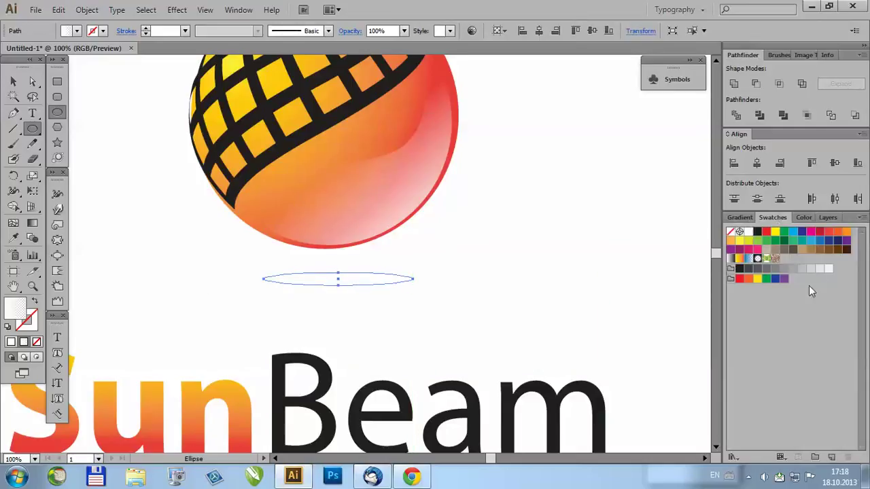
{"action": "left_click", "coordinate": [822, 269]}
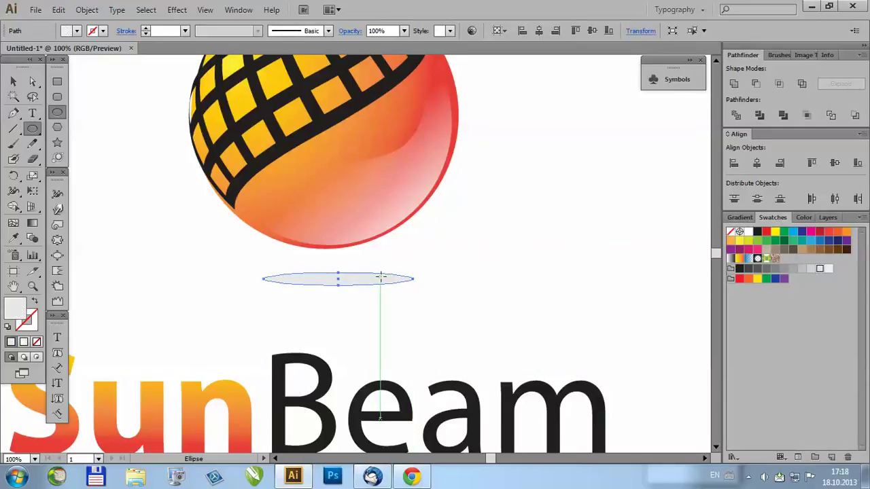
Step: Duplicate the ellipse, widen and centre the copy, fill it white, and send it behind the grey one
{"action": "left_click", "coordinate": [13, 81]}
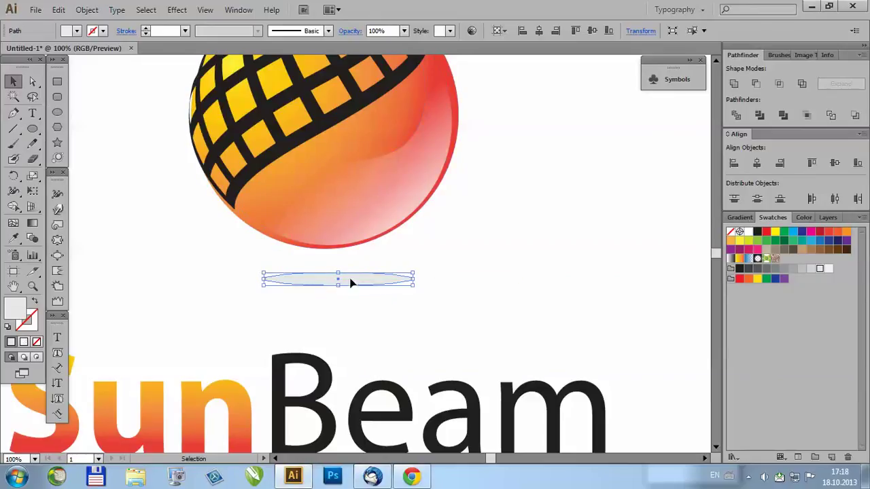
{"action": "left_click_drag", "start_coordinate": [350, 279], "coordinate": [342, 305]}
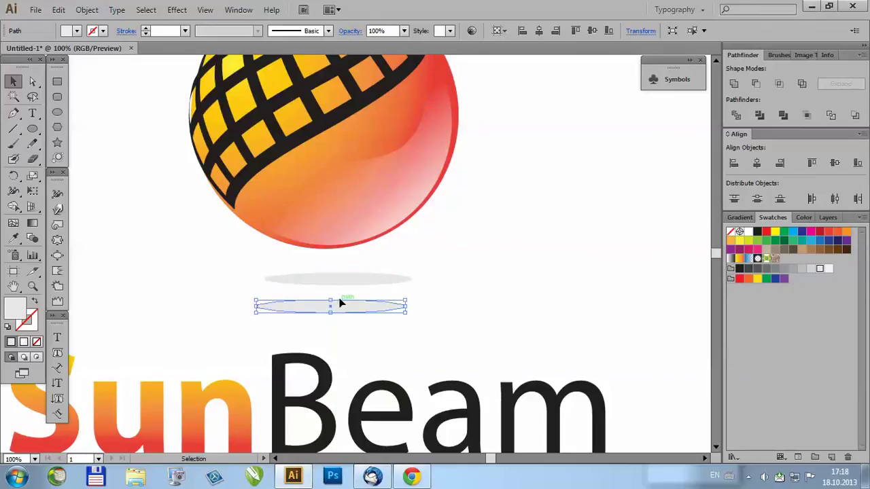
{"action": "left_click_drag", "start_coordinate": [459, 280], "coordinate": [499, 274]}
{"action": "left_click_drag", "start_coordinate": [443, 301], "coordinate": [397, 284]}
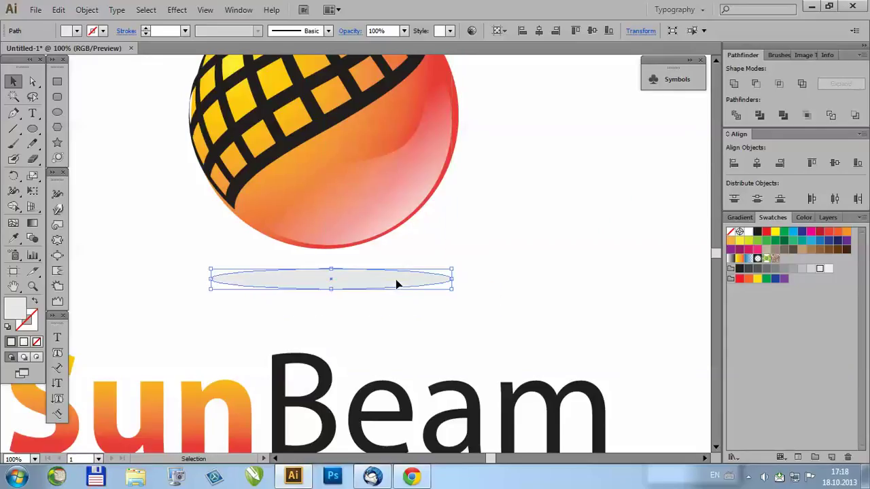
{"action": "left_click", "coordinate": [748, 232]}
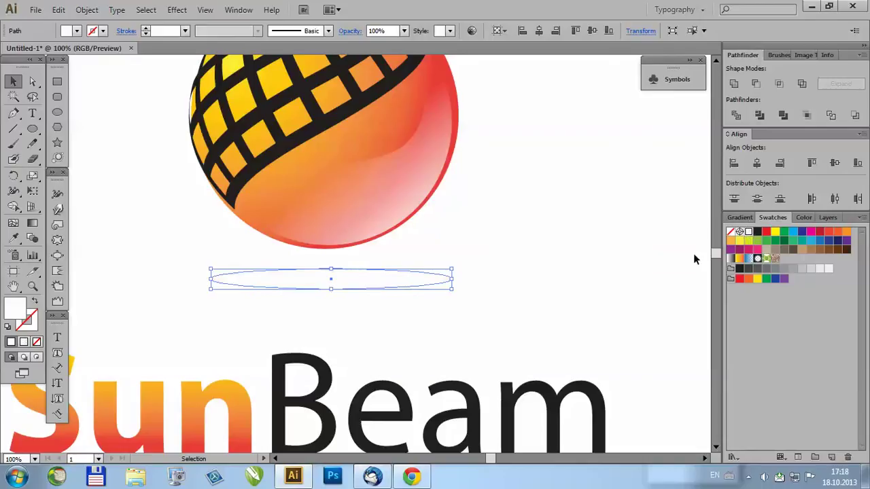
{"action": "left_click", "coordinate": [485, 324]}
{"action": "left_click", "coordinate": [388, 279]}
{"action": "key", "text": "ctrl"}
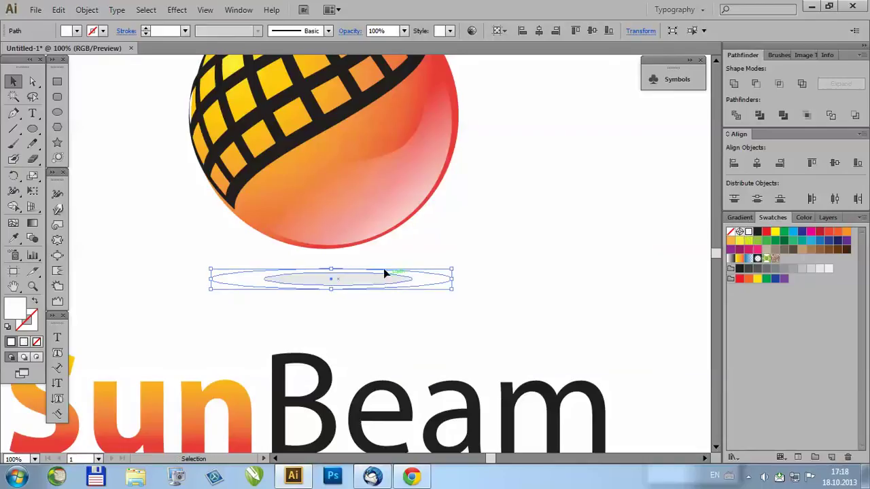
Step: Blend the white and grey ellipses into one soft shadow with Object > Blend > Make
{"action": "left_click_drag", "start_coordinate": [152, 260], "coordinate": [390, 313]}
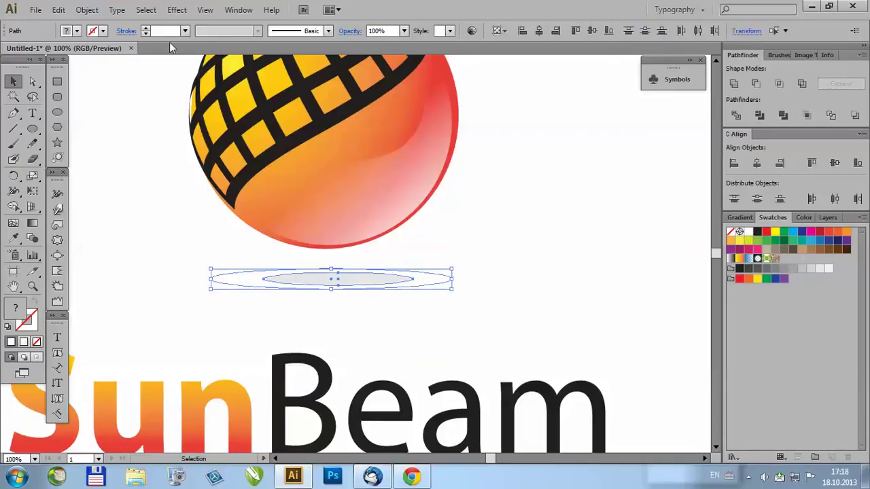
{"action": "left_click", "coordinate": [60, 9]}
{"action": "mouse_move", "coordinate": [87, 9]}
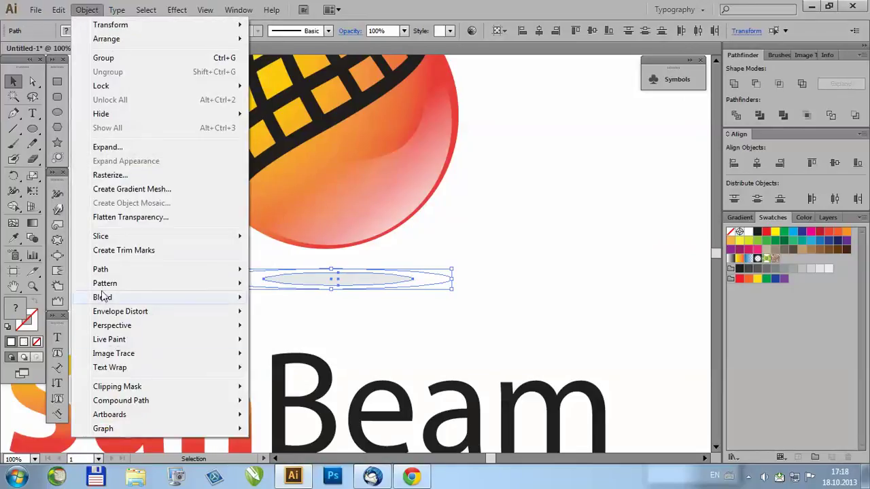
{"action": "mouse_move", "coordinate": [105, 297]}
{"action": "left_click", "coordinate": [284, 300]}
Step: Move the shadow blend up beneath the sphere, checking the zoomed-out view
{"action": "left_click", "coordinate": [323, 313]}
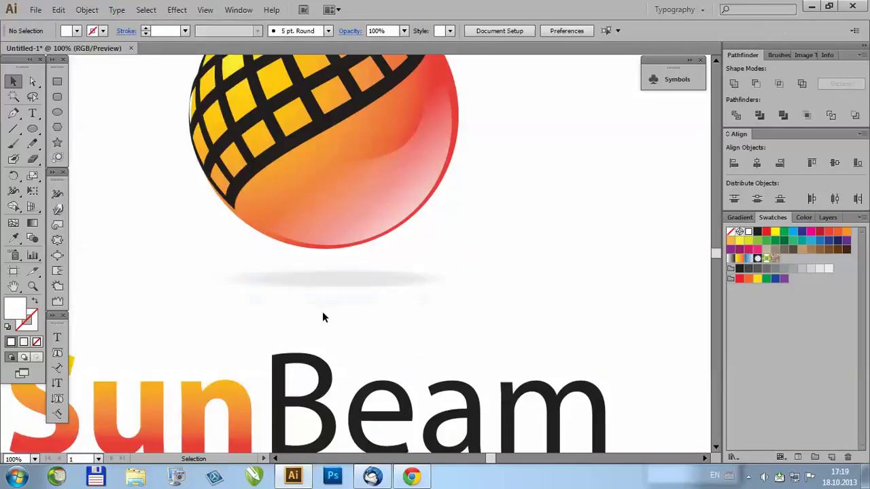
{"action": "scroll", "coordinate": [411, 325], "scroll_direction": "down", "scroll_amount": 2}
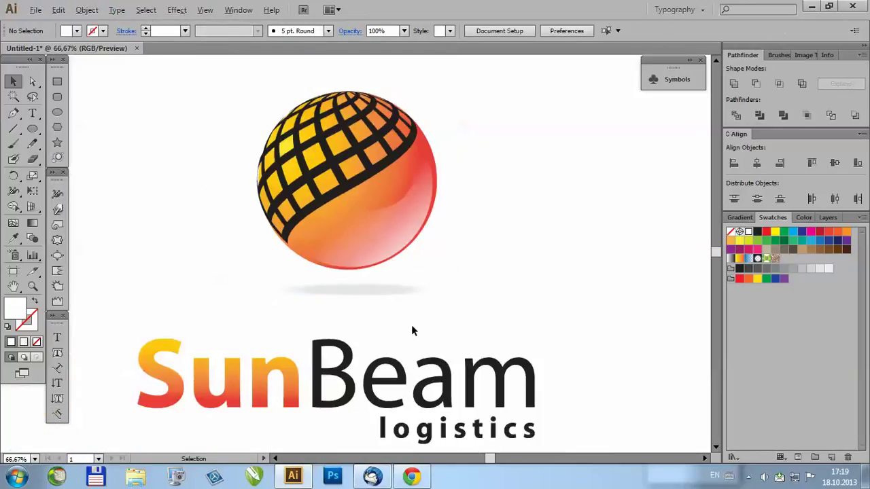
{"action": "scroll", "coordinate": [388, 268], "scroll_direction": "up", "scroll_amount": 2}
{"action": "left_click_drag", "start_coordinate": [352, 276], "coordinate": [269, 254]}
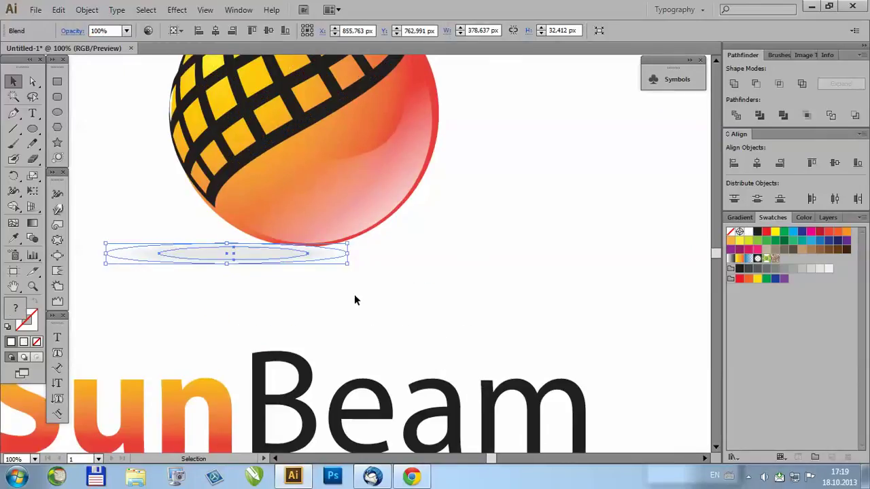
{"action": "left_click", "coordinate": [345, 290]}
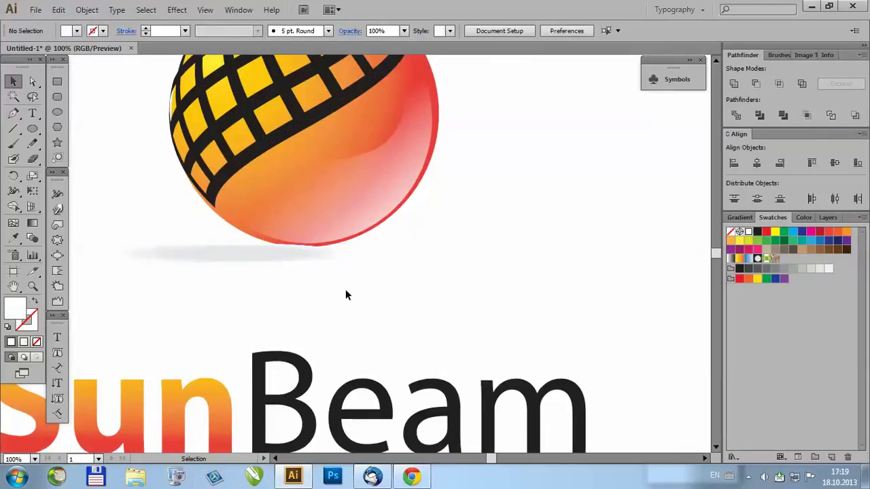
{"action": "scroll", "coordinate": [341, 294], "scroll_direction": "down", "scroll_amount": 1}
{"action": "scroll", "coordinate": [307, 264], "scroll_direction": "up", "scroll_amount": 2}
Step: Shift the shadow to the right to line it up with the sphere
{"action": "left_click", "coordinate": [303, 260]}
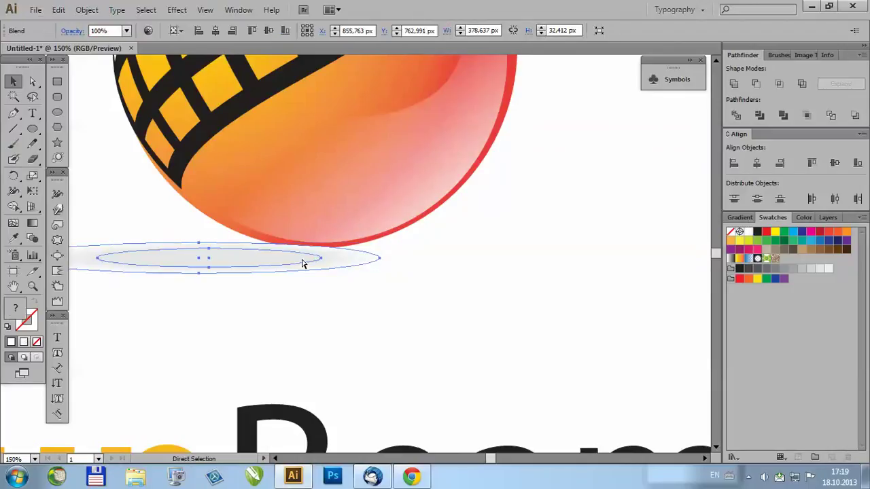
{"action": "left_click", "coordinate": [373, 328]}
{"action": "scroll", "coordinate": [374, 328], "scroll_direction": "down", "scroll_amount": 2}
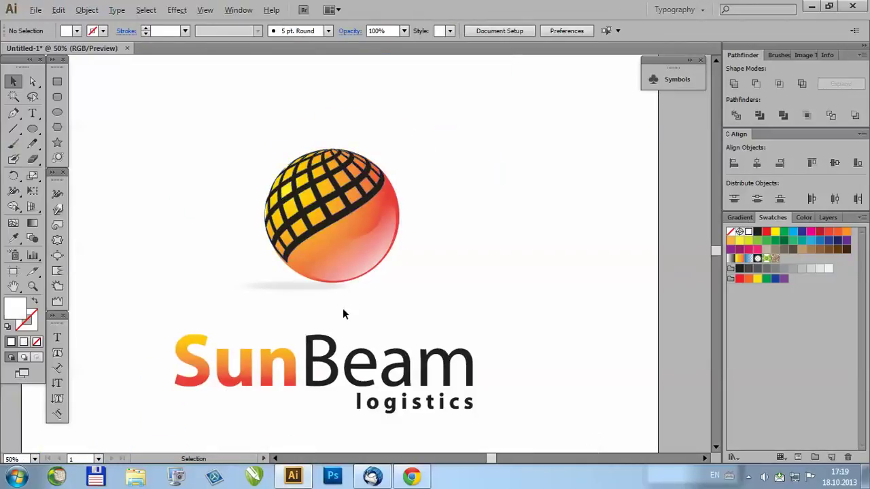
{"action": "scroll", "coordinate": [326, 299], "scroll_direction": "up", "scroll_amount": 1}
{"action": "left_click_drag", "start_coordinate": [288, 287], "coordinate": [326, 304]}
{"action": "left_click", "coordinate": [400, 333]}
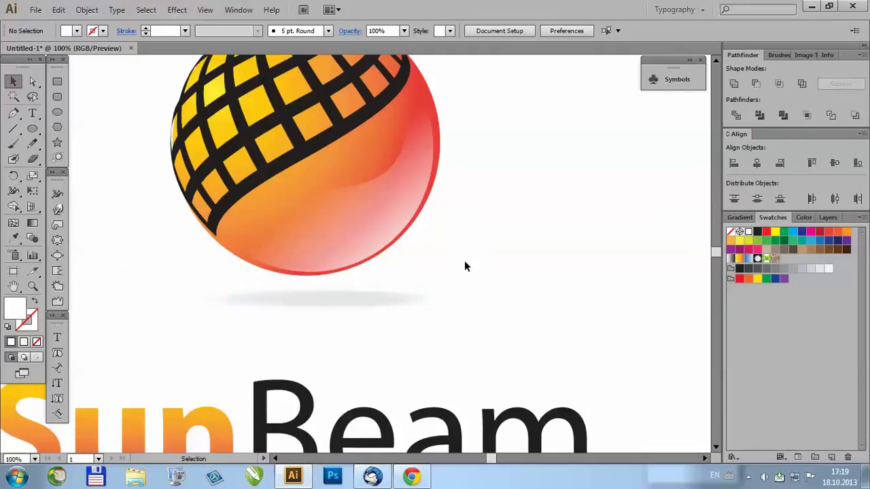
Step: Nudge the shadow slightly left to centre it, then select the sphere with its shadow
{"action": "left_click", "coordinate": [311, 304]}
{"action": "left_click", "coordinate": [428, 293]}
{"action": "scroll", "coordinate": [435, 282], "scroll_direction": "down", "scroll_amount": 3}
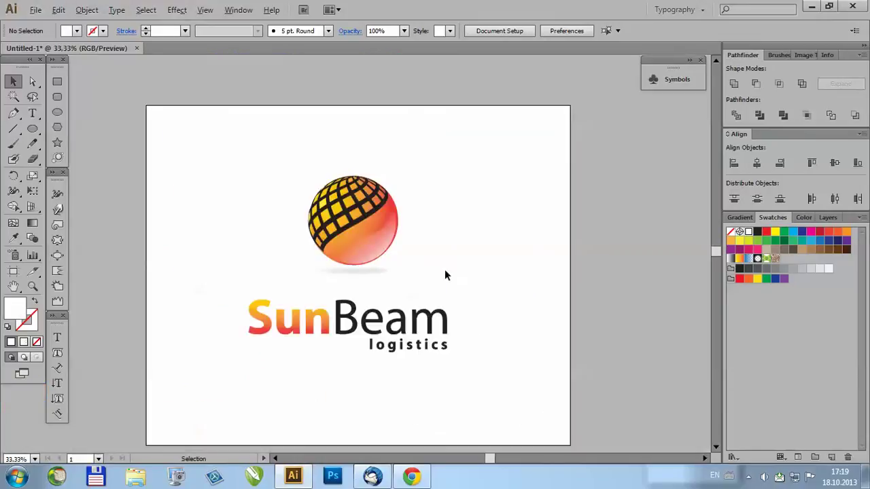
{"action": "scroll", "coordinate": [360, 274], "scroll_direction": "up", "scroll_amount": 3}
{"action": "left_click_drag", "start_coordinate": [356, 268], "coordinate": [320, 260]}
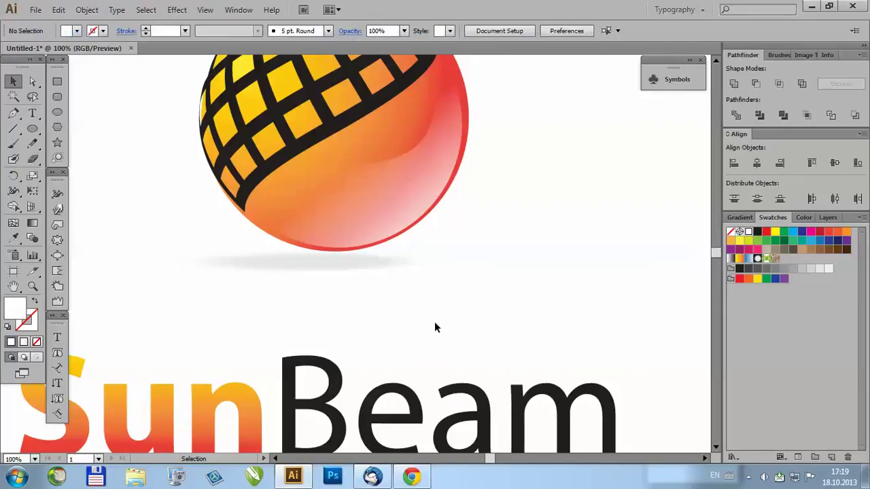
{"action": "scroll", "coordinate": [387, 307], "scroll_direction": "down", "scroll_amount": 3}
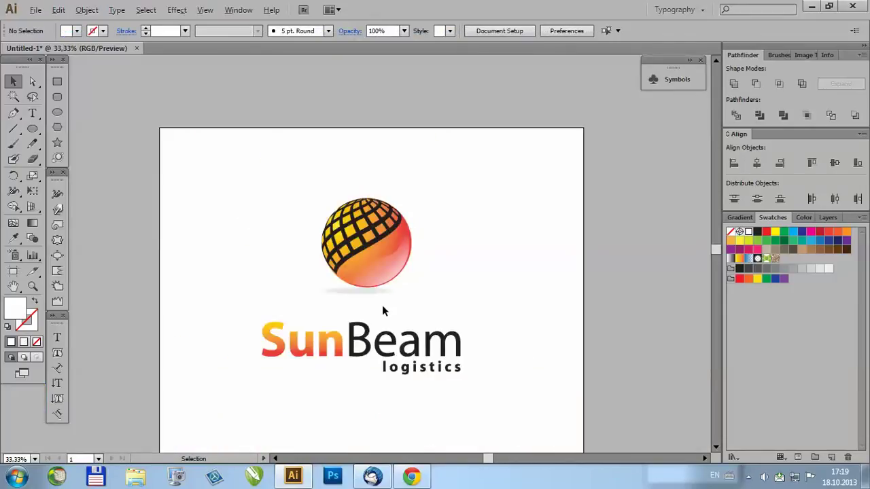
{"action": "scroll", "coordinate": [403, 294], "scroll_direction": "up", "scroll_amount": 1}
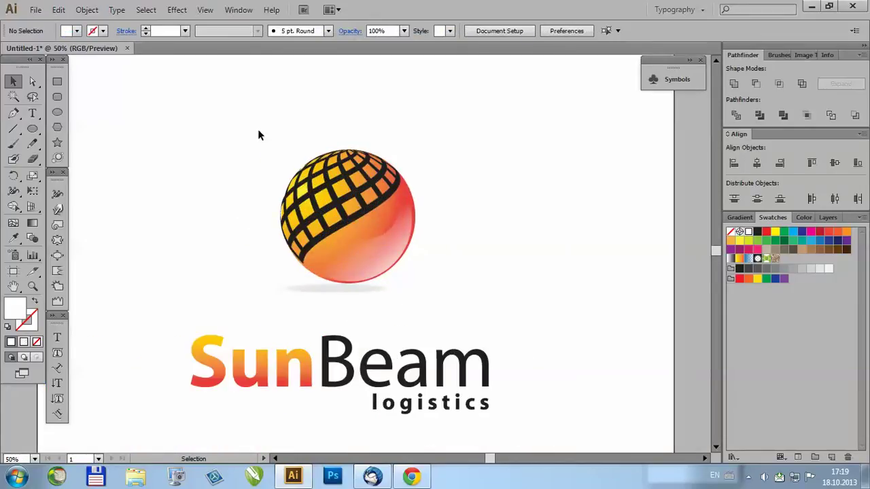
{"action": "left_click_drag", "start_coordinate": [232, 129], "coordinate": [480, 317]}
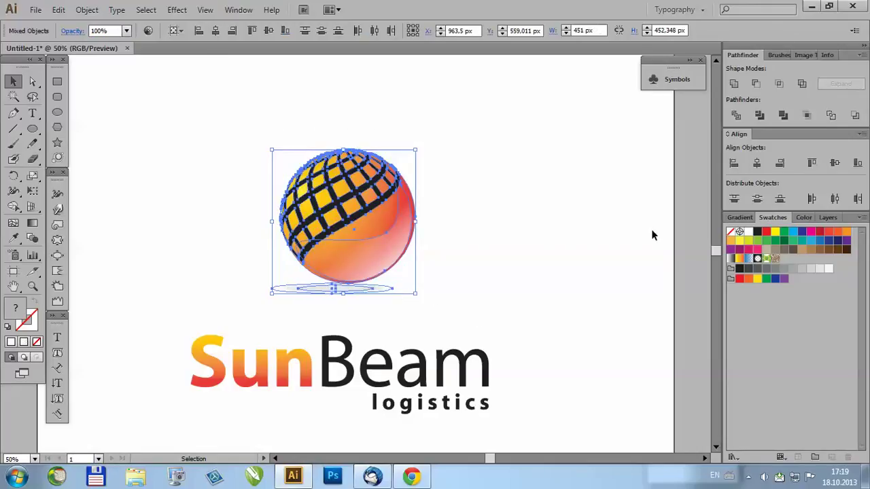
Step: Group the sphere and shadow and centre the group horizontally
{"action": "key", "text": "a"}
{"action": "key", "text": "ctrl+g"}
{"action": "key", "text": "v"}
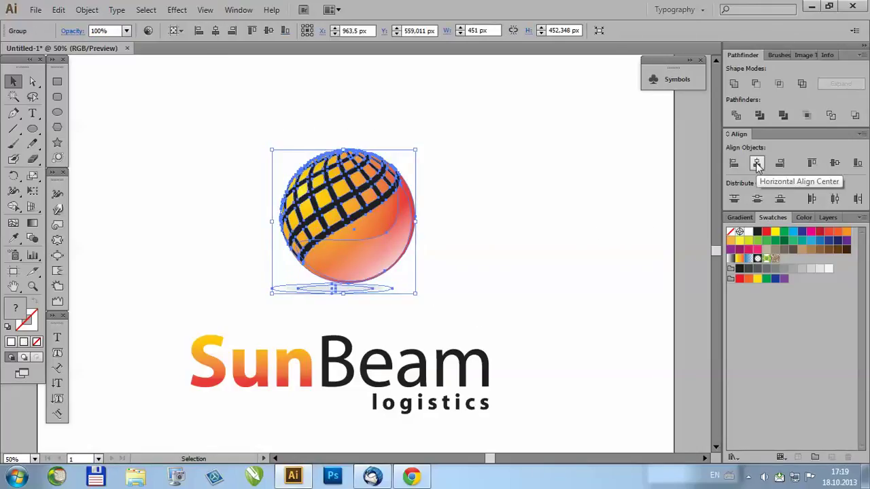
{"action": "left_click", "coordinate": [758, 163]}
{"action": "left_click", "coordinate": [563, 237]}
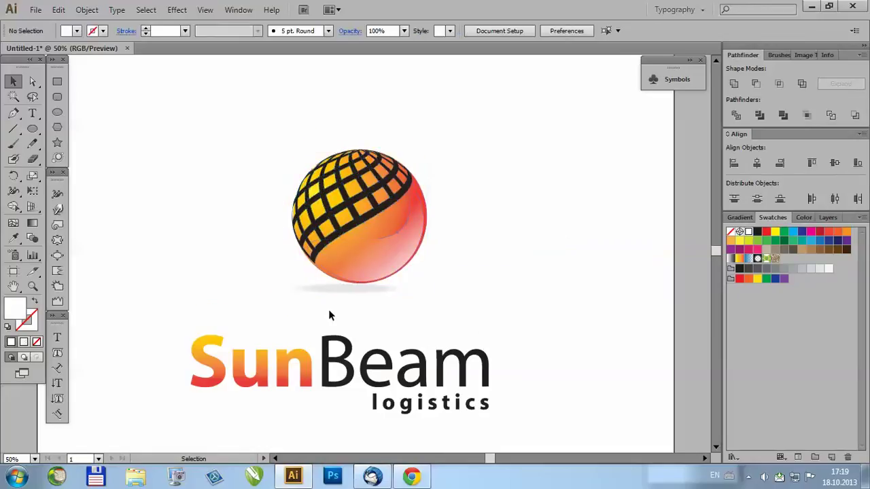
Step: Centre the SunBeam logistics lettering group horizontally under the sphere, then zoom out to the whole artboard
{"action": "scroll", "coordinate": [306, 318], "scroll_direction": "down", "scroll_amount": 1}
{"action": "left_click_drag", "start_coordinate": [150, 306], "coordinate": [562, 386]}
{"action": "left_click", "coordinate": [664, 269]}
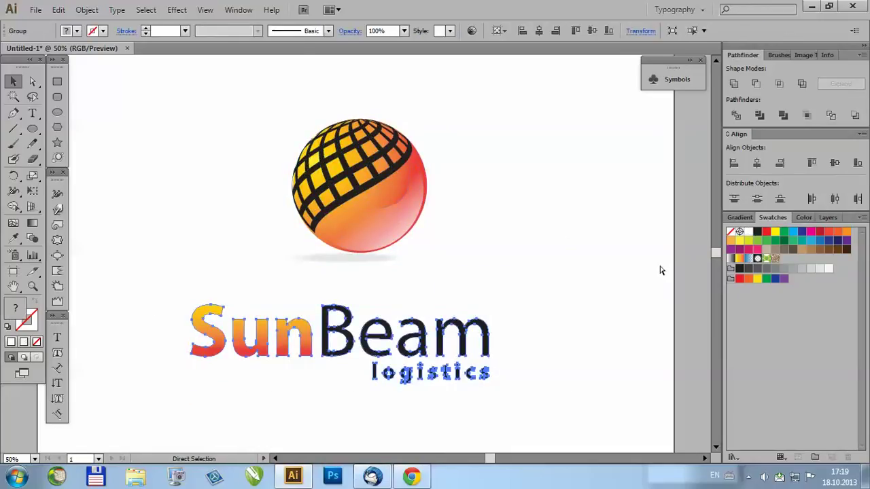
{"action": "key", "text": "ctrl+z"}
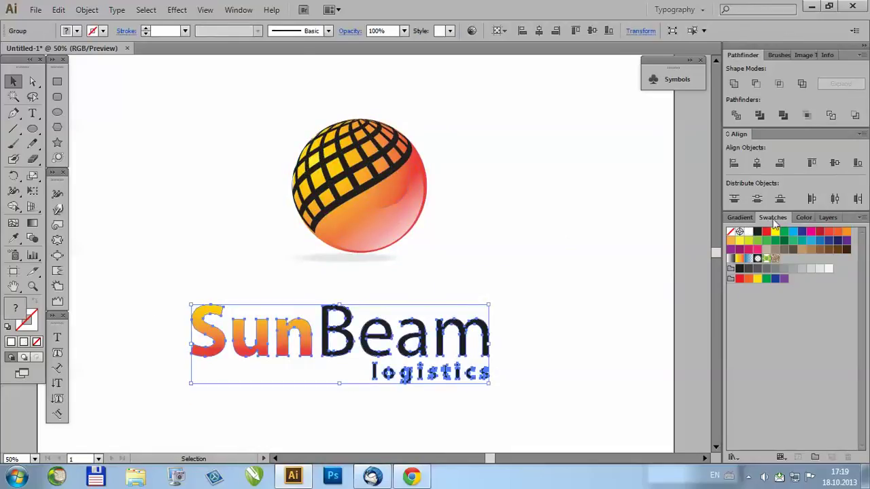
{"action": "left_click", "coordinate": [757, 163]}
{"action": "left_click", "coordinate": [561, 304]}
{"action": "scroll", "coordinate": [400, 231], "scroll_direction": "down", "scroll_amount": 1}
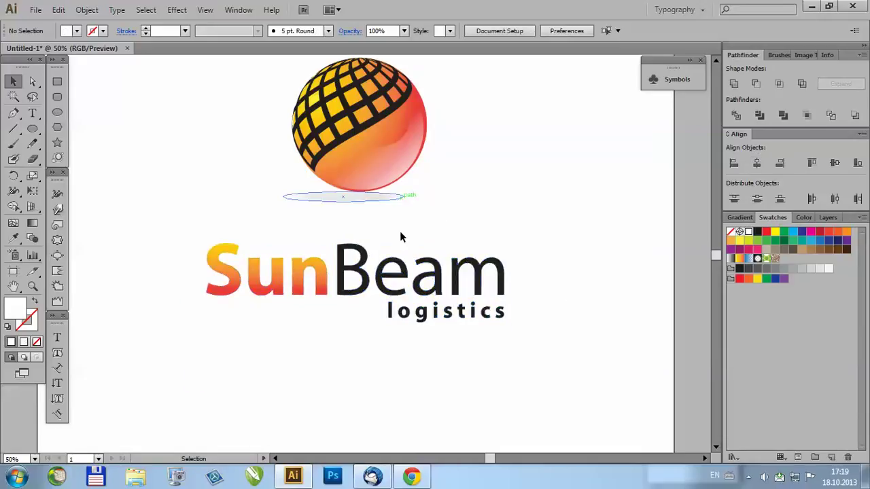
{"action": "key", "text": "ctrl+minus"}
{"action": "key", "text": "ctrl+minus"}
{"action": "scroll", "coordinate": [427, 249], "scroll_direction": "up", "scroll_amount": 2}
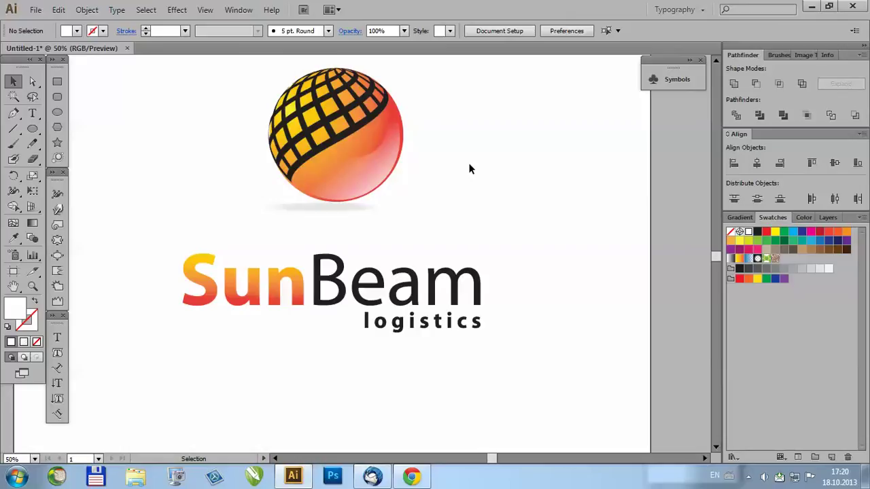
{"action": "scroll", "coordinate": [458, 221], "scroll_direction": "down", "scroll_amount": 2}
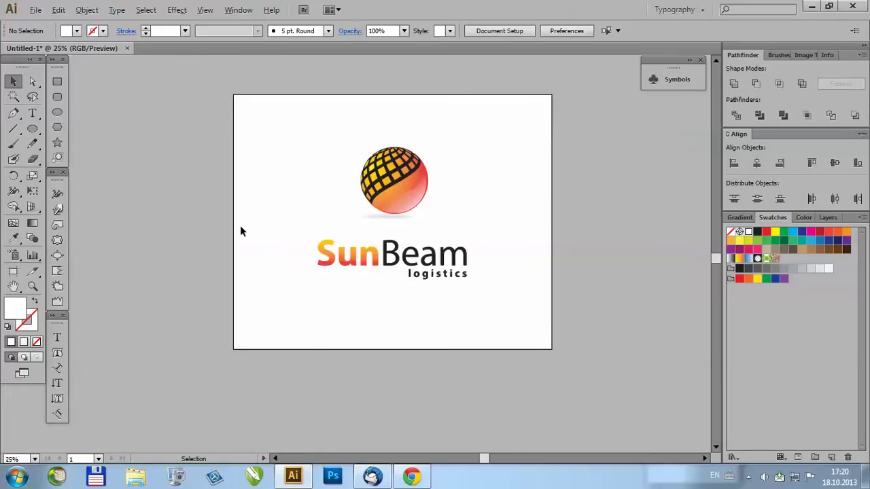
{"action": "scroll", "coordinate": [202, 216], "scroll_direction": "down", "scroll_amount": 1}
{"action": "scroll", "coordinate": [347, 221], "scroll_direction": "up", "scroll_amount": 1}
{"action": "scroll", "coordinate": [355, 231], "scroll_direction": "up", "scroll_amount": 1}
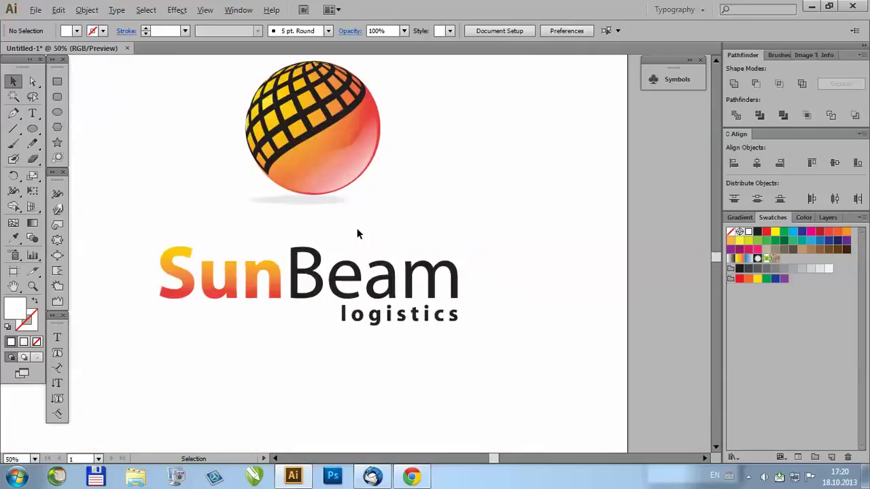
{"action": "scroll", "coordinate": [379, 267], "scroll_direction": "down", "scroll_amount": 1}
{"action": "scroll", "coordinate": [363, 155], "scroll_direction": "up", "scroll_amount": 1}
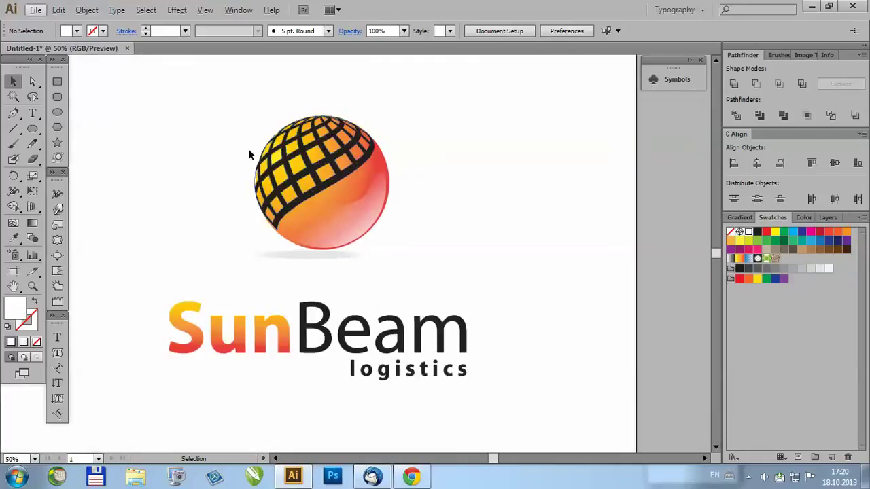
{"action": "left_click", "coordinate": [146, 10]}
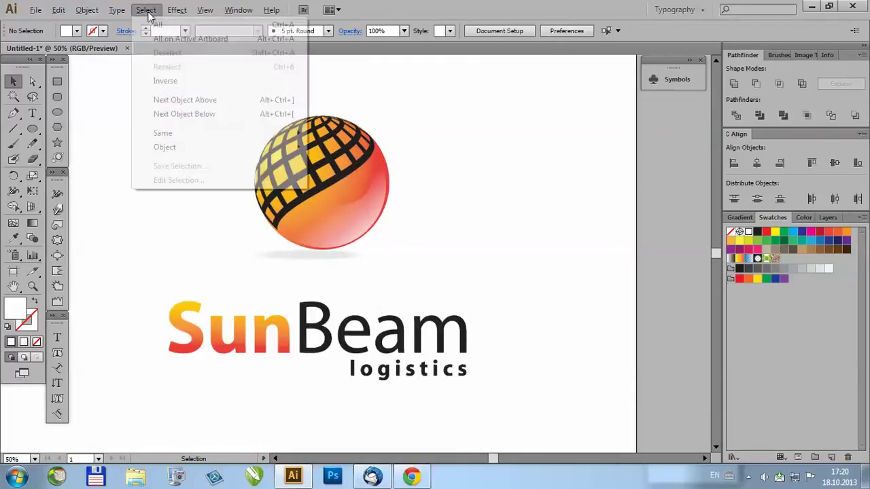
{"action": "mouse_move", "coordinate": [176, 10]}
{"action": "mouse_move", "coordinate": [206, 85]}
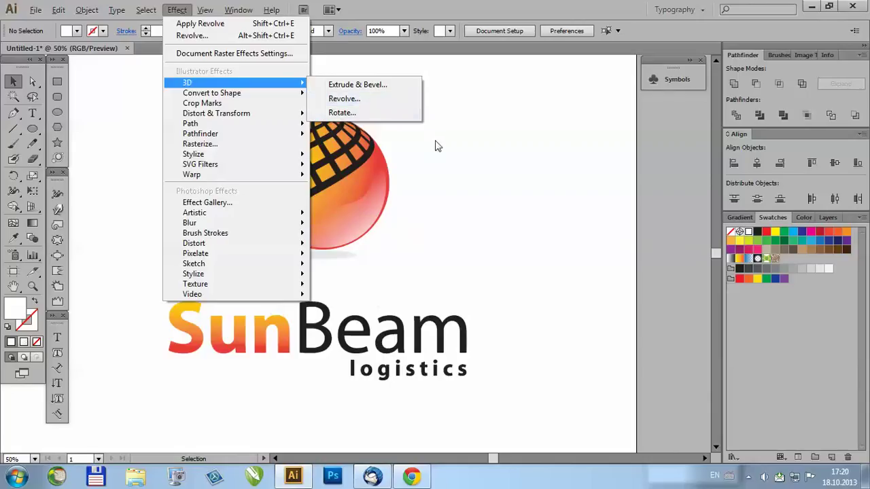
{"action": "left_click", "coordinate": [457, 165]}
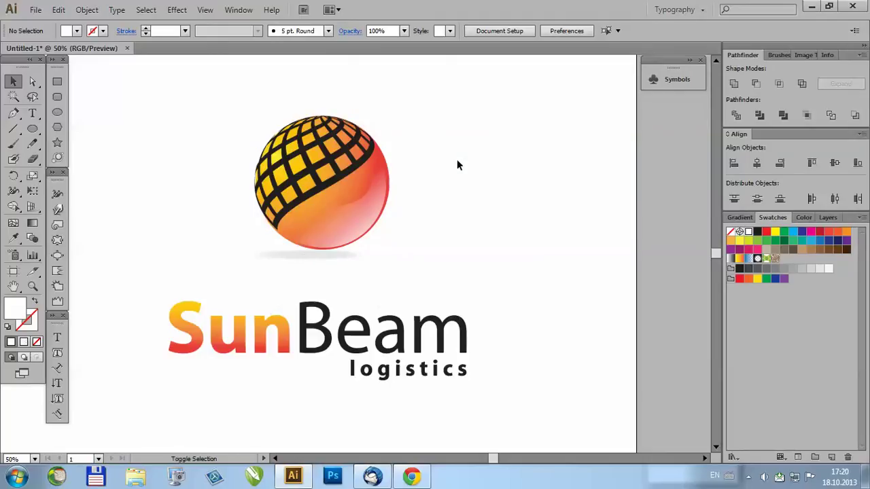